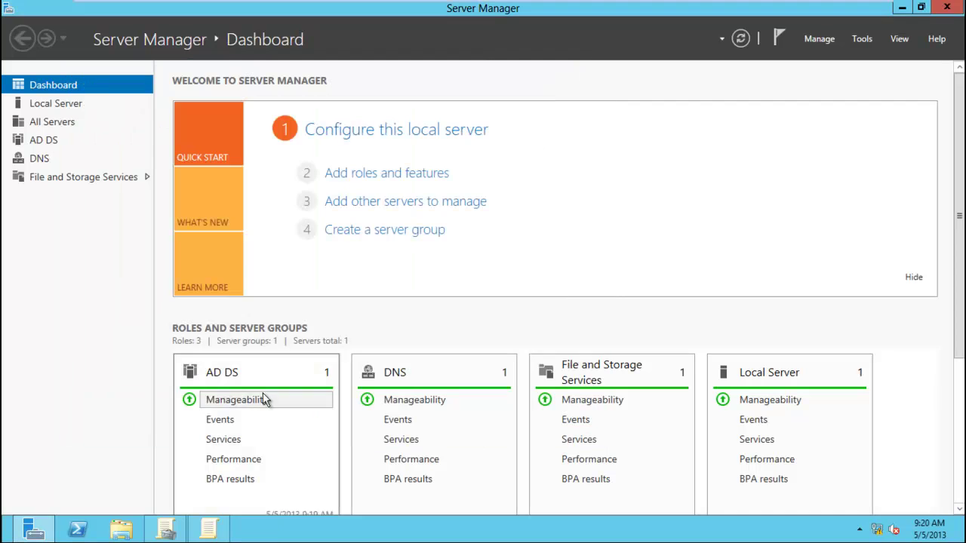
Bring the Group Policy Management Editor back to the front.
left_click(166, 529)
Open the Allow log on locally policy and look up the delegated user's account name.
left_click(211, 532)
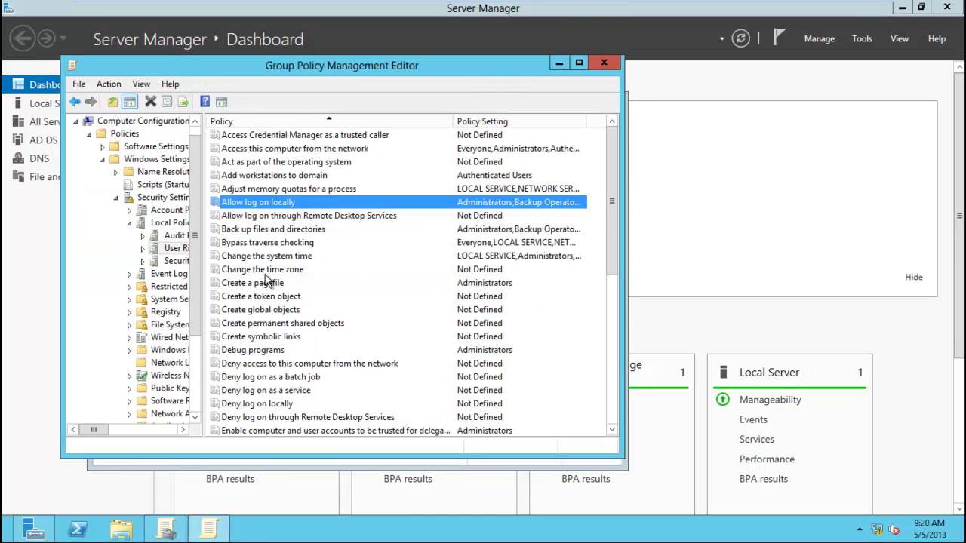
double_click(240, 204)
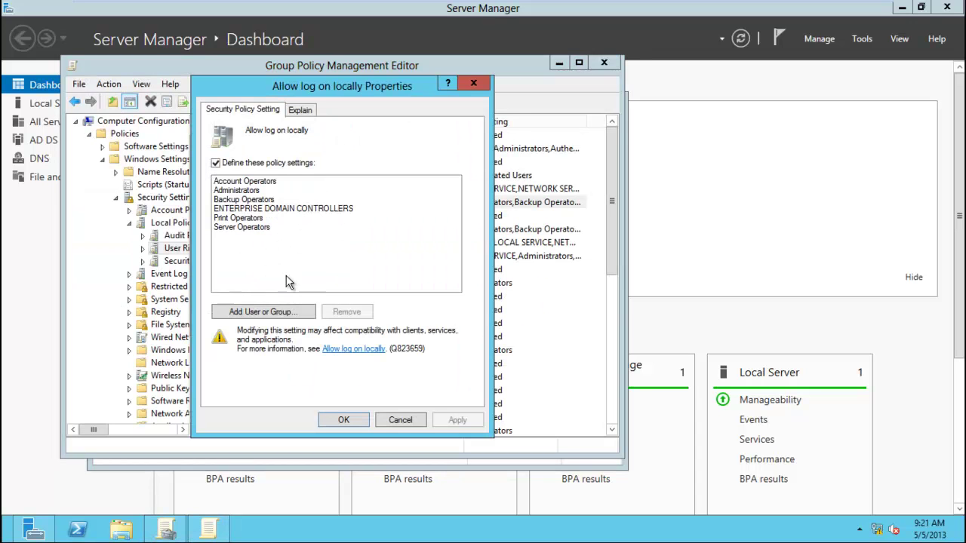
left_click(283, 312)
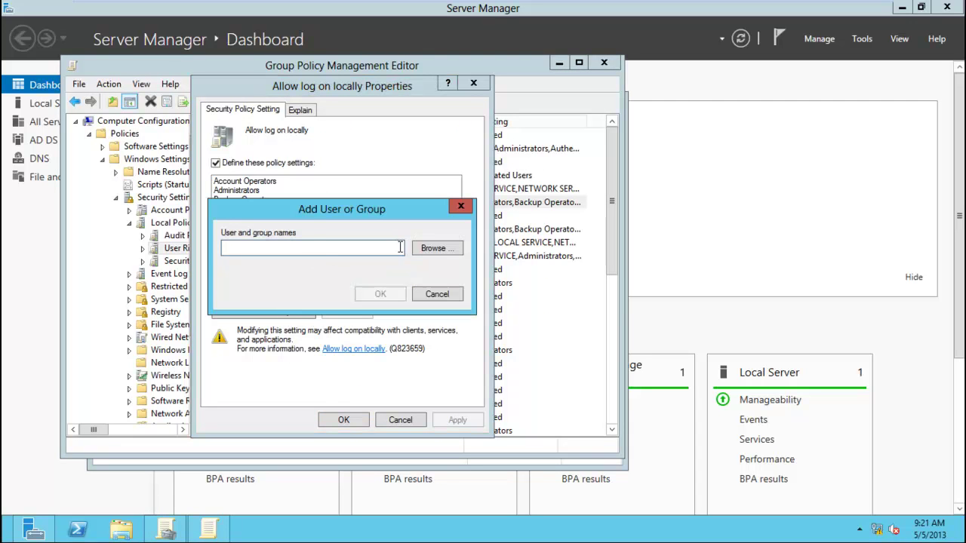
left_click(434, 248)
type("wisam")
left_click(496, 338)
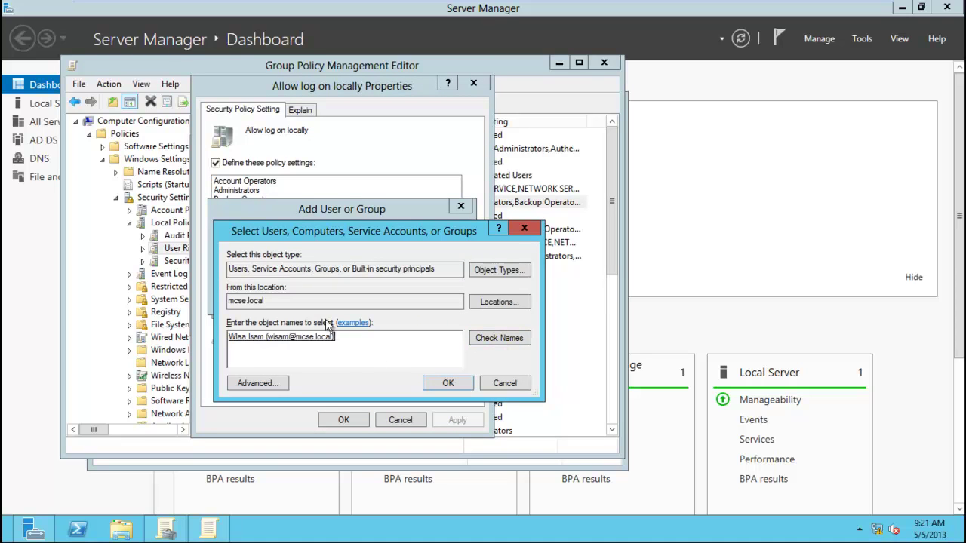
Add the resolved domain account to Allow log on locally and apply the change.
left_click(491, 271)
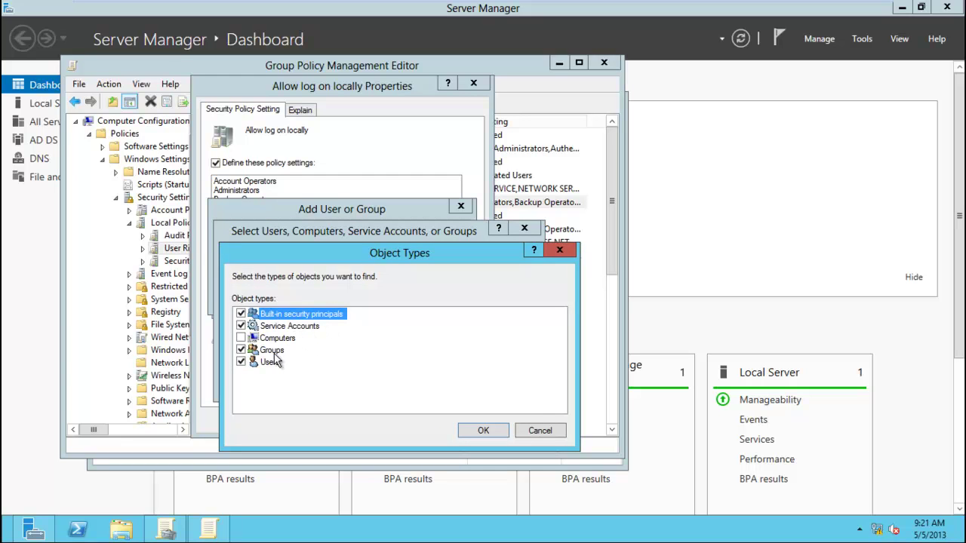
left_click(526, 437)
left_click(446, 386)
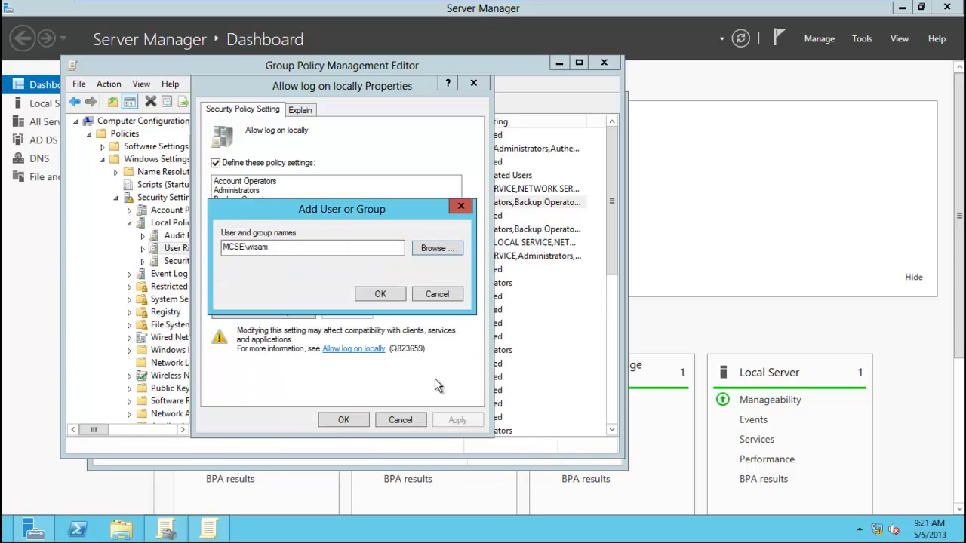
left_click(379, 296)
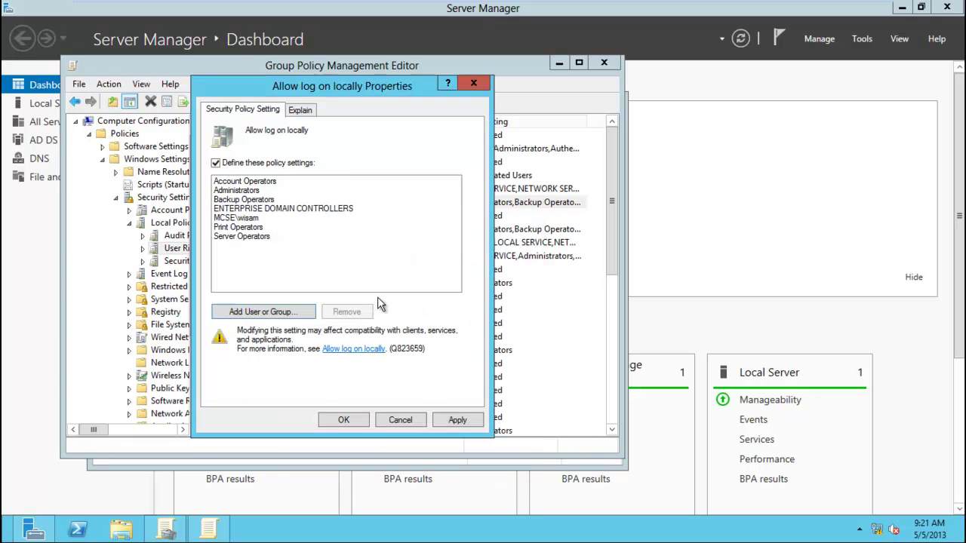
left_click(247, 218)
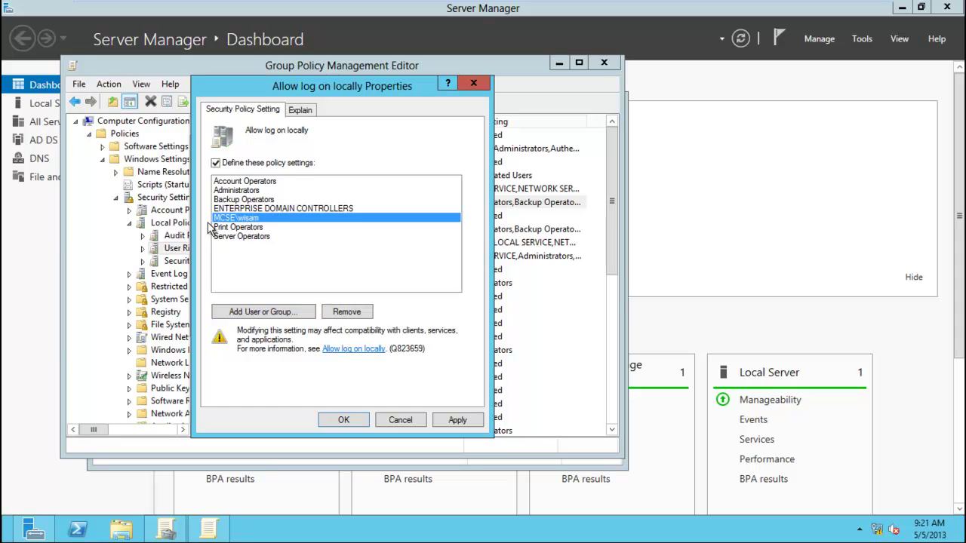
left_click(445, 421)
left_click(361, 421)
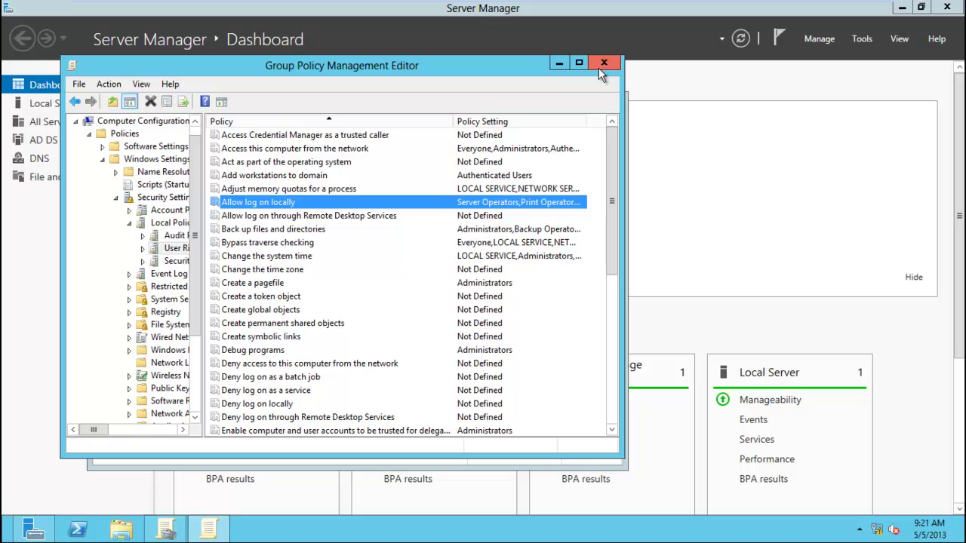
Run gpupdate /force in a Command Prompt to refresh group policy.
key("super+r")
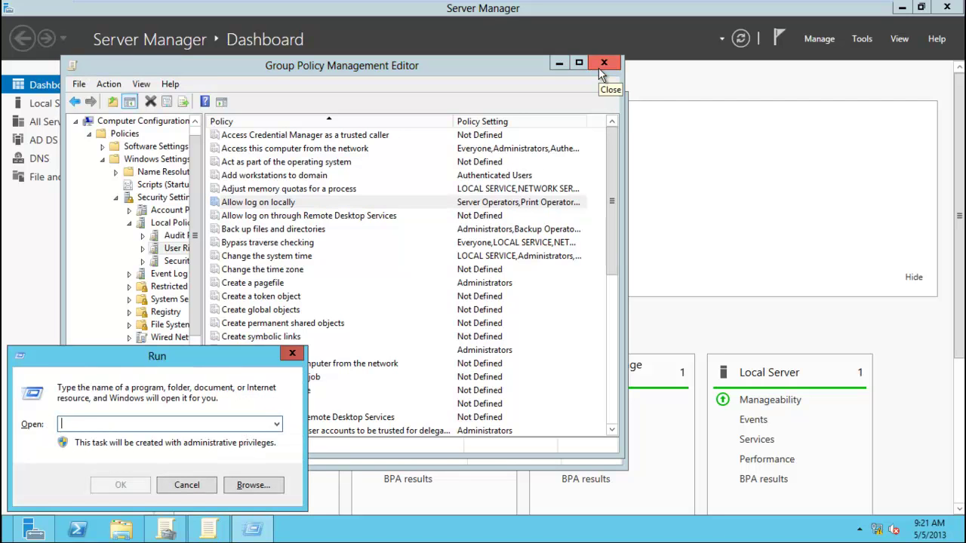
type("cmd")
key("Return")
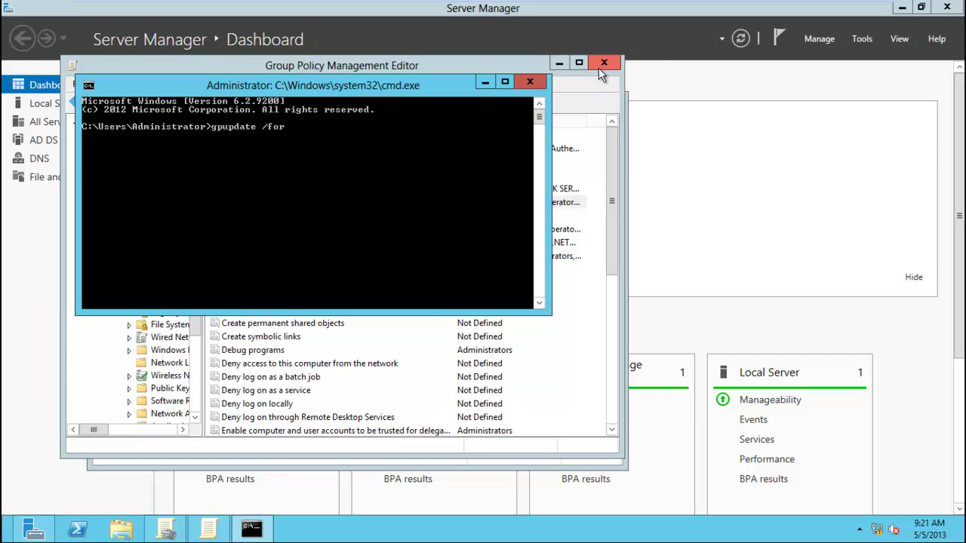
key("Return")
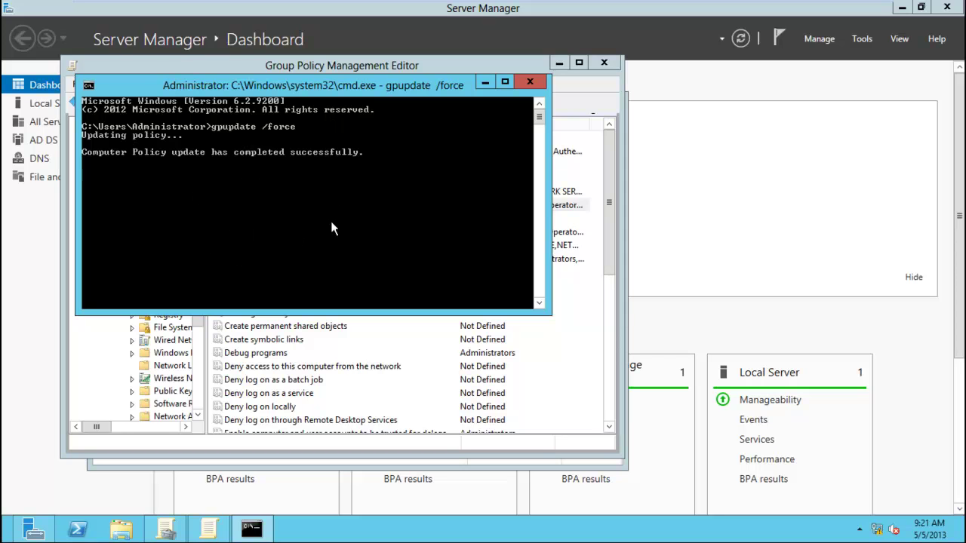
Sign out of the administrator session from the Start screen.
key("super")
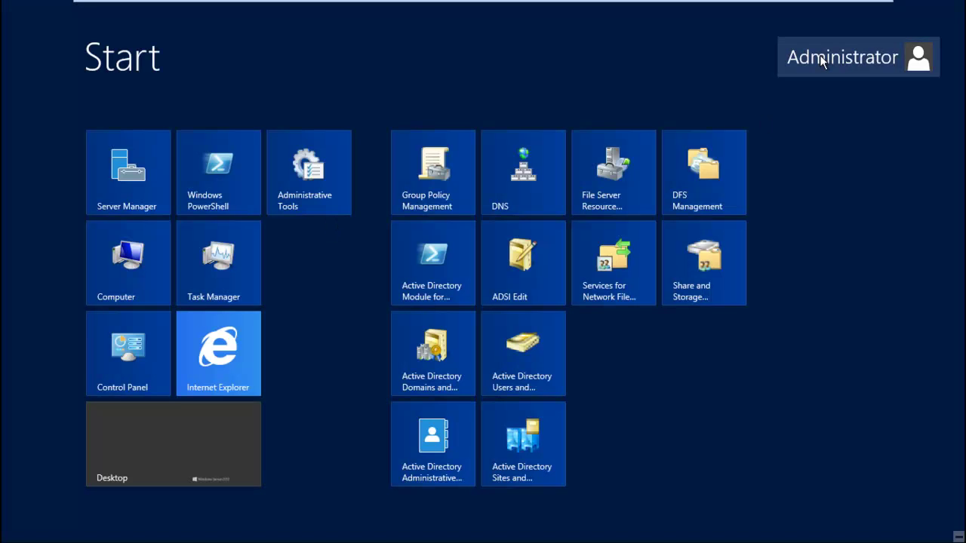
left_click(823, 61)
left_click(794, 122)
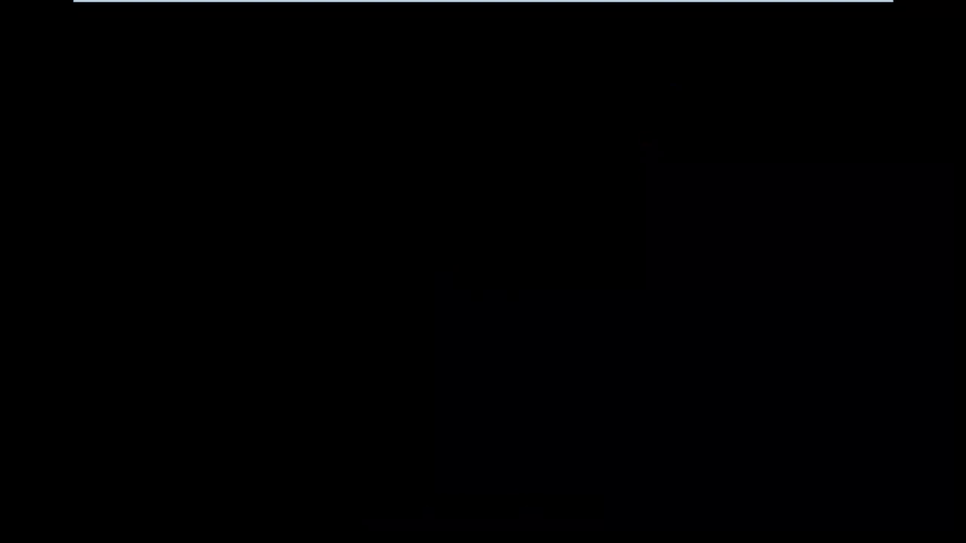
Sign in as the delegated domain user, declining the Server Manager elevation prompt.
left_click(315, 30)
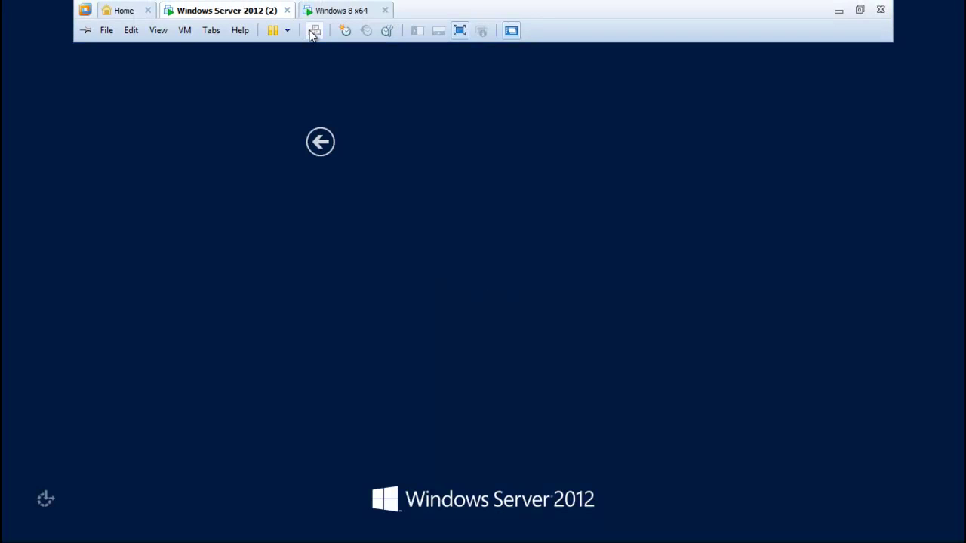
left_click(541, 188)
type("wisam@")
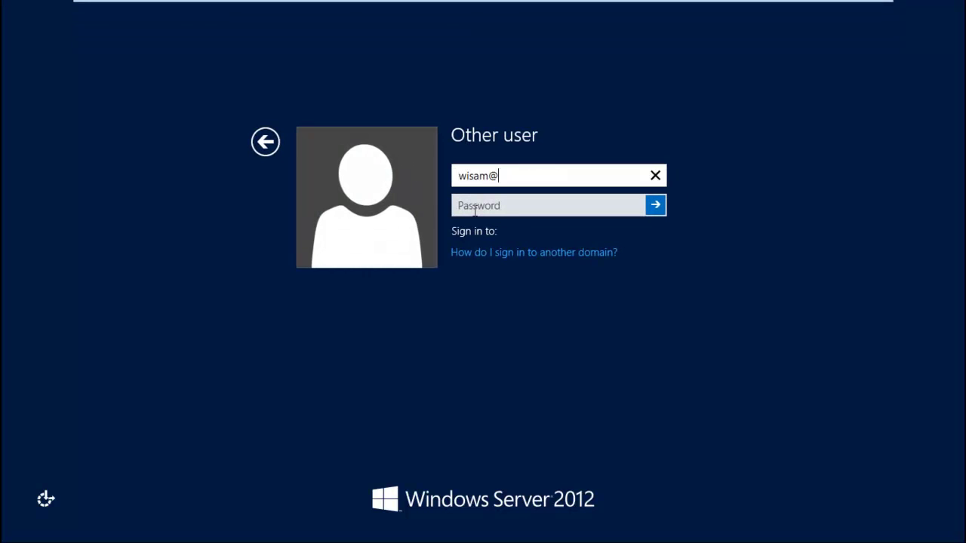
type("mcse.local")
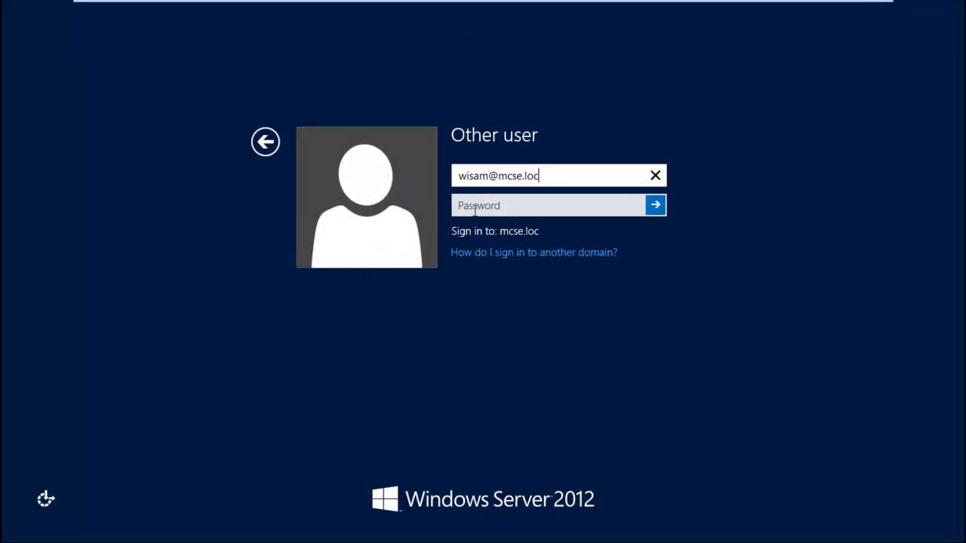
key("Tab")
type("P@ssw")
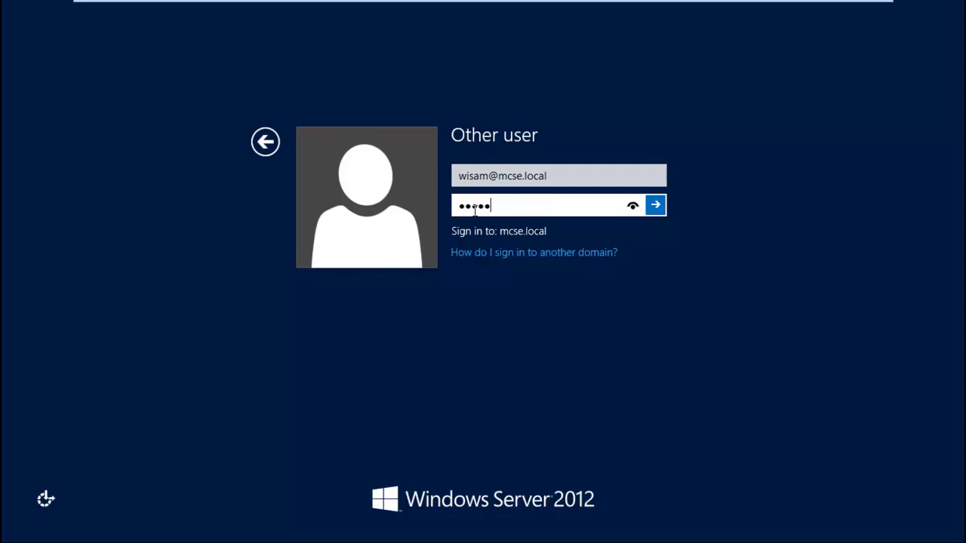
key("Return")
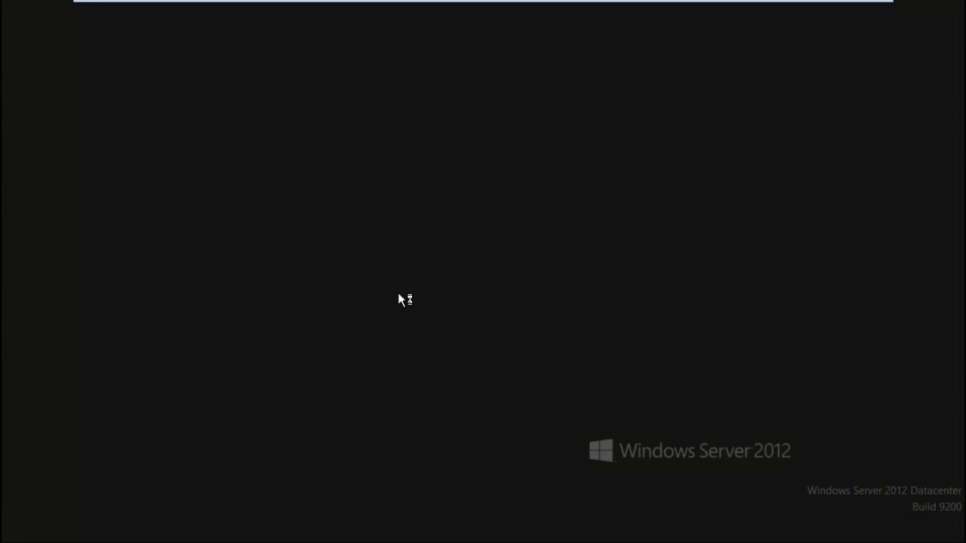
left_click(602, 388)
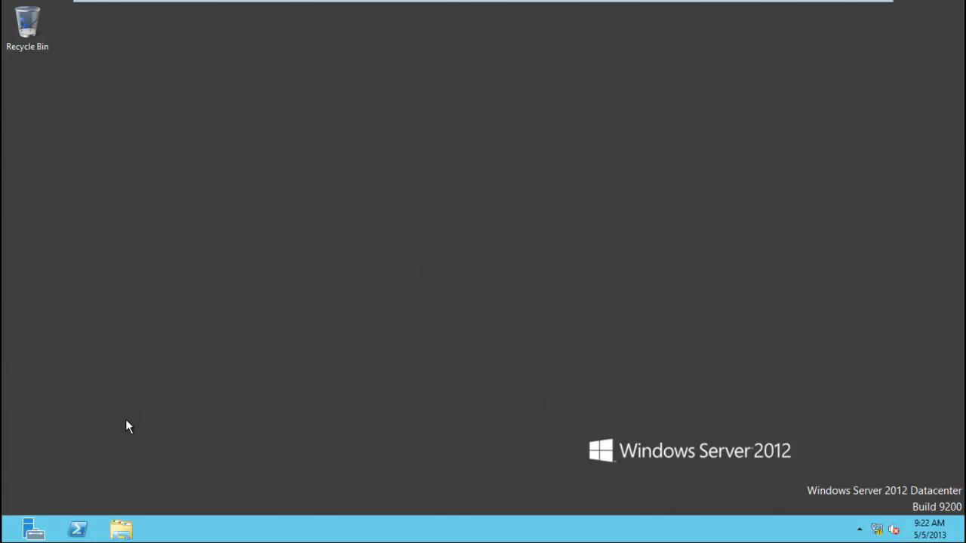
Launch Server Manager elevated using the delegated user's credentials in the UAC prompt.
left_click(34, 529)
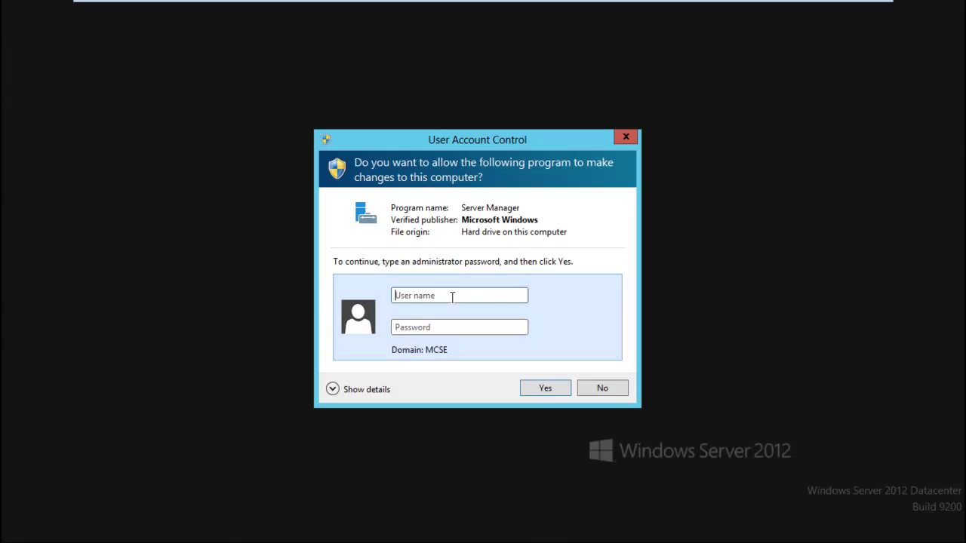
type("wisam")
key("Tab")
type("*********")
key("Return")
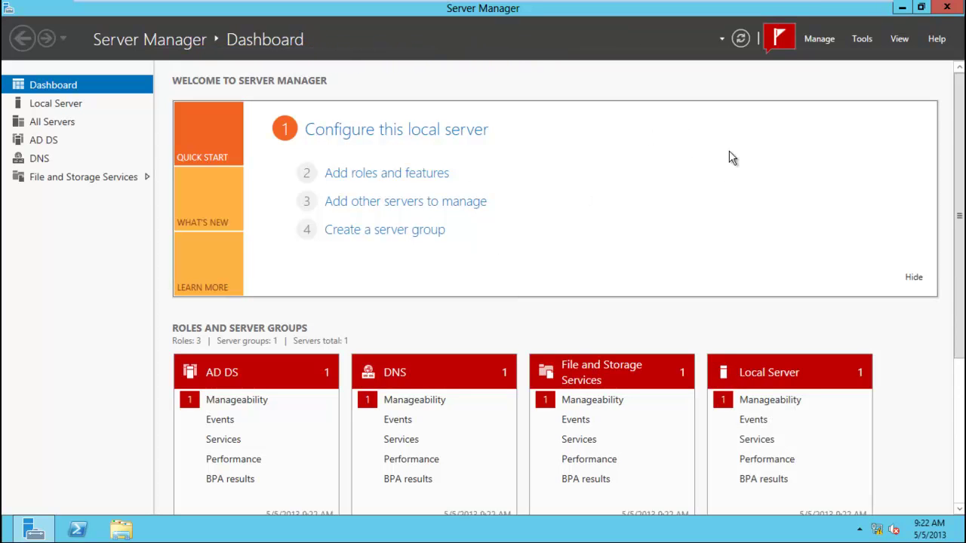
Open Active Directory Users and Computers, refresh mcse.local, and expand IT to show support.
left_click(862, 41)
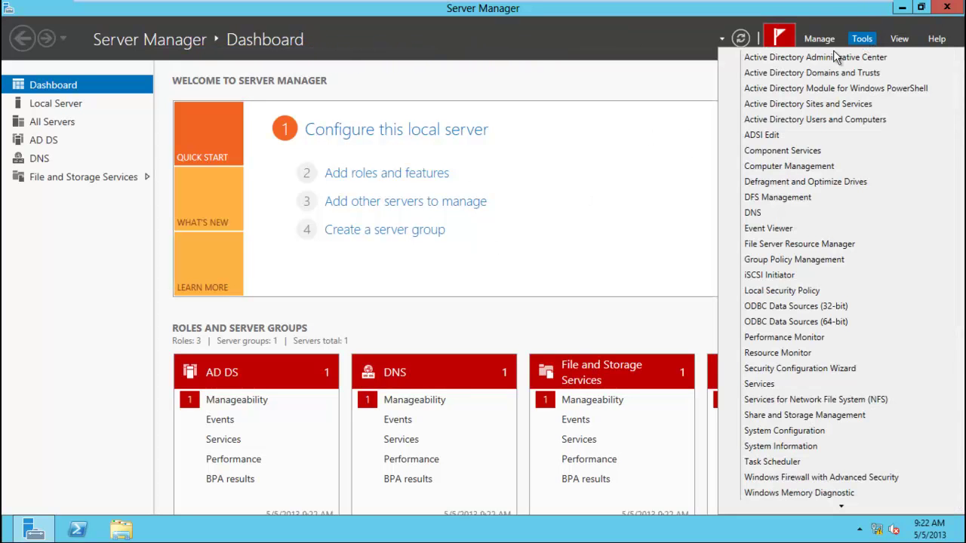
left_click(819, 122)
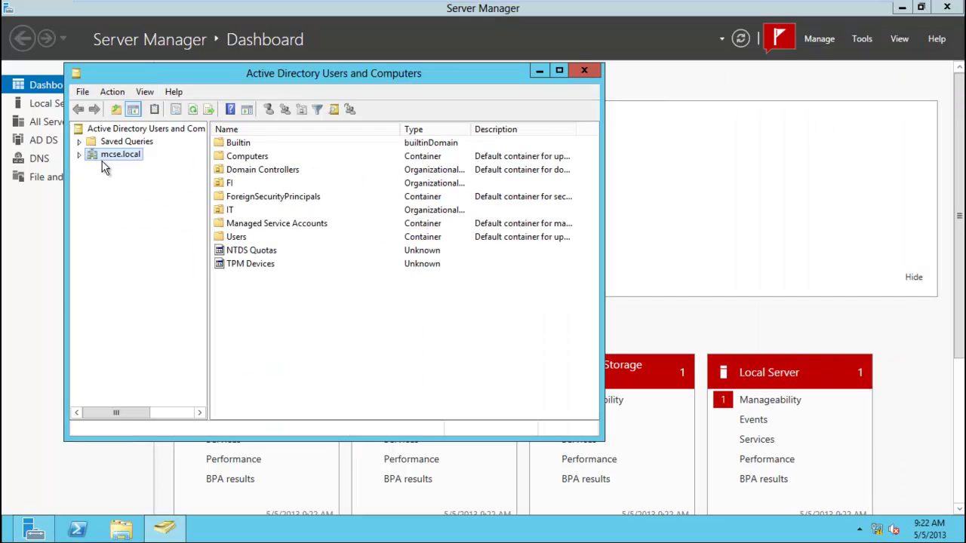
left_click(79, 155)
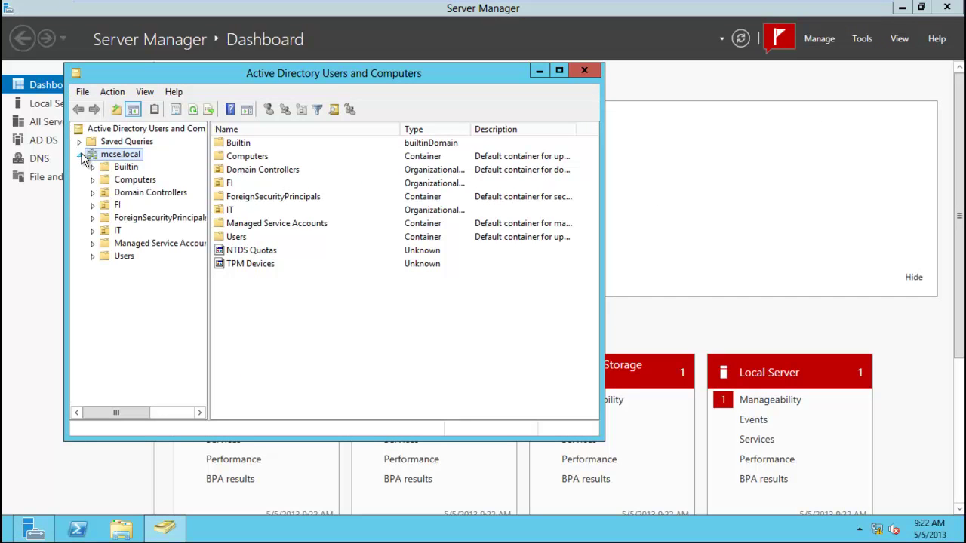
right_click(104, 161)
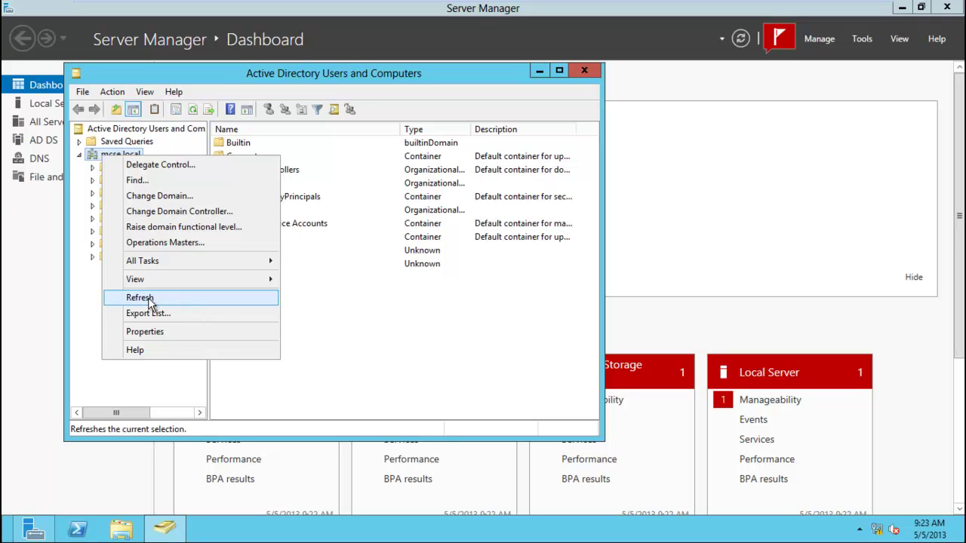
left_click(81, 315)
left_click(92, 230)
left_click(141, 243)
Try deleting the user in support and dismiss the insufficient-privileges error.
right_click(232, 147)
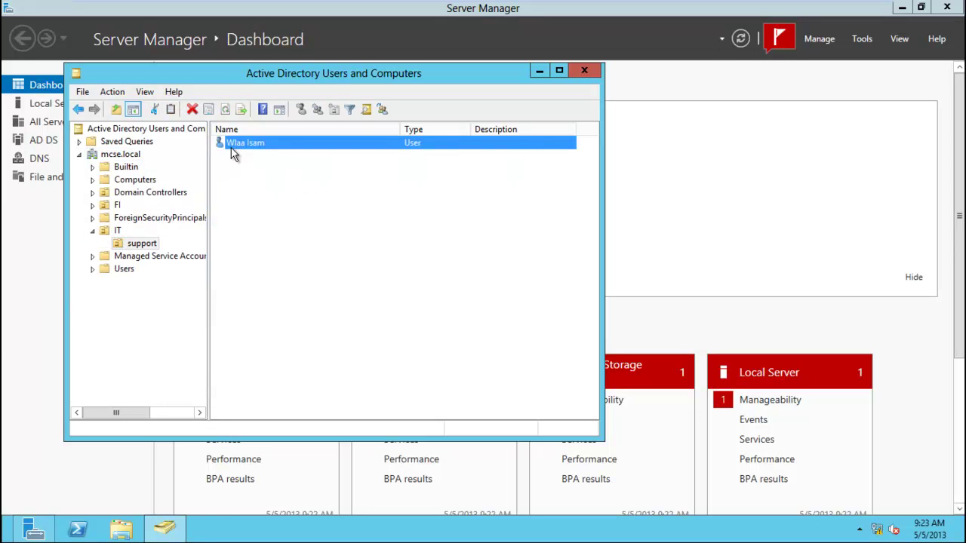
left_click(290, 287)
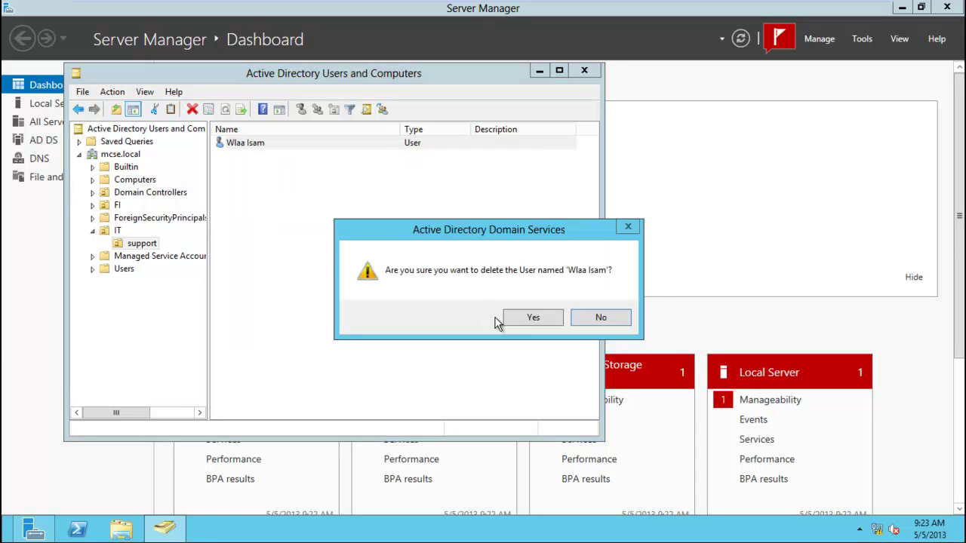
left_click(519, 320)
left_click(557, 322)
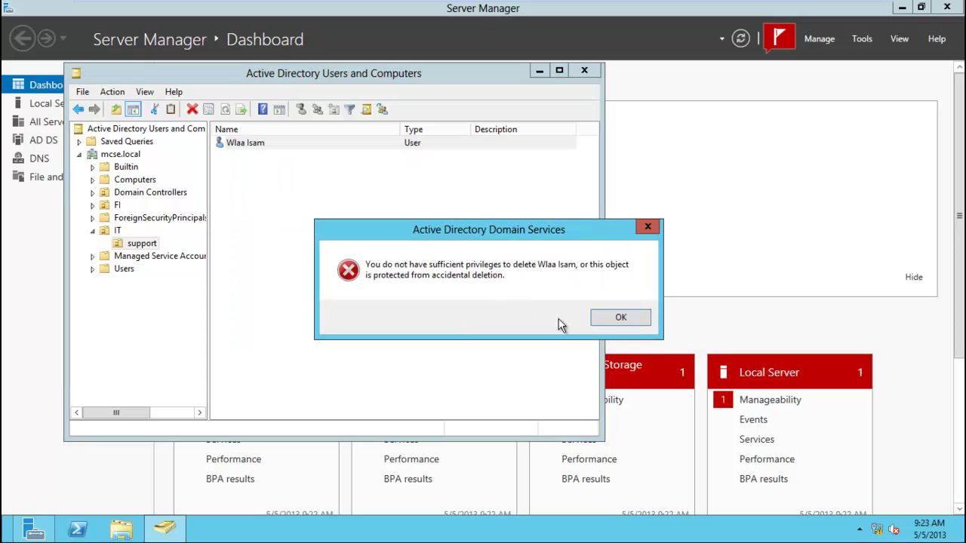
left_click(619, 319)
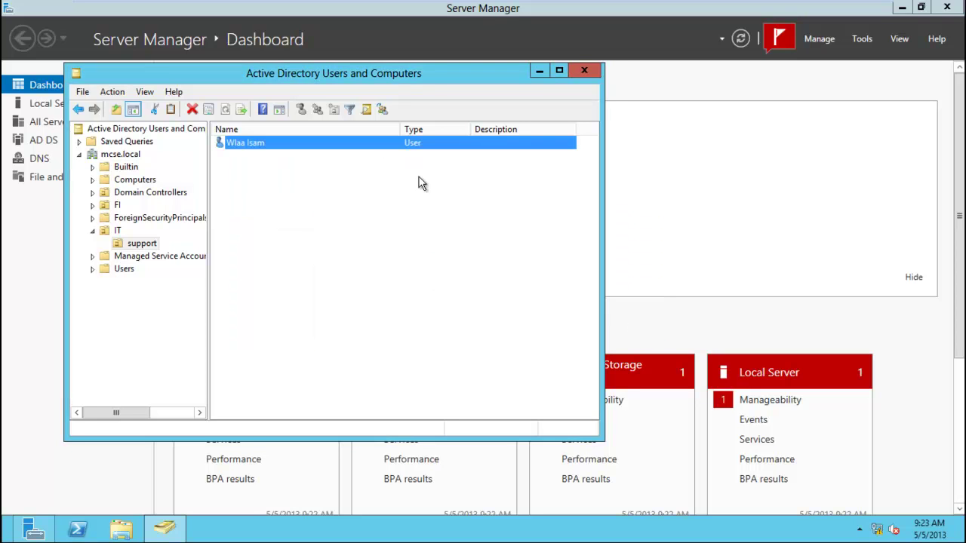
Try renaming the user account and dismiss the rename privileges error.
key("F2")
type("ttt")
key("Return")
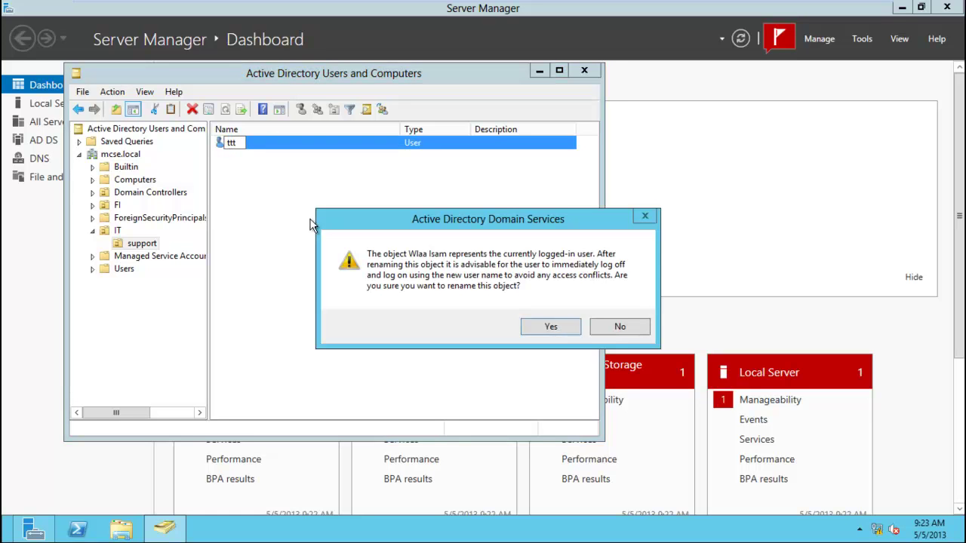
left_click(532, 329)
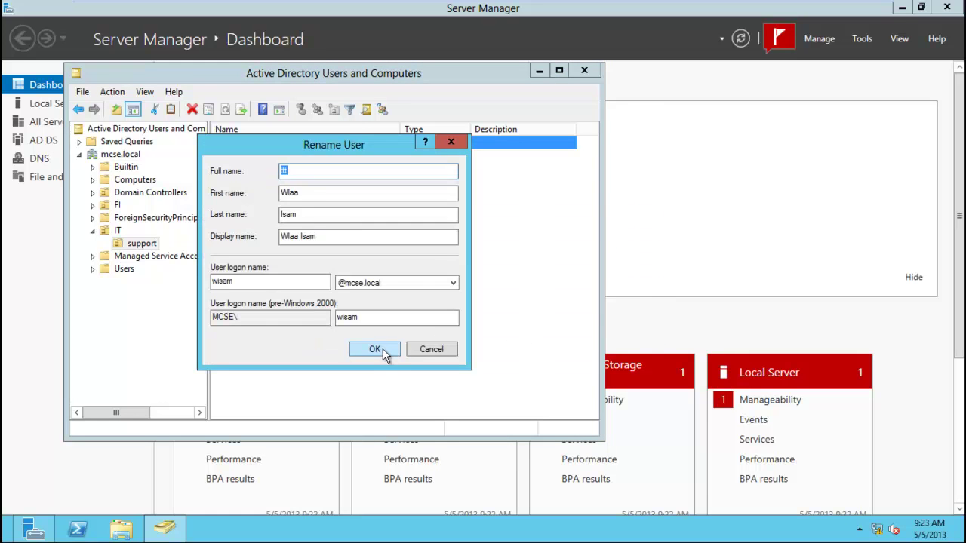
left_click(379, 347)
left_click(599, 318)
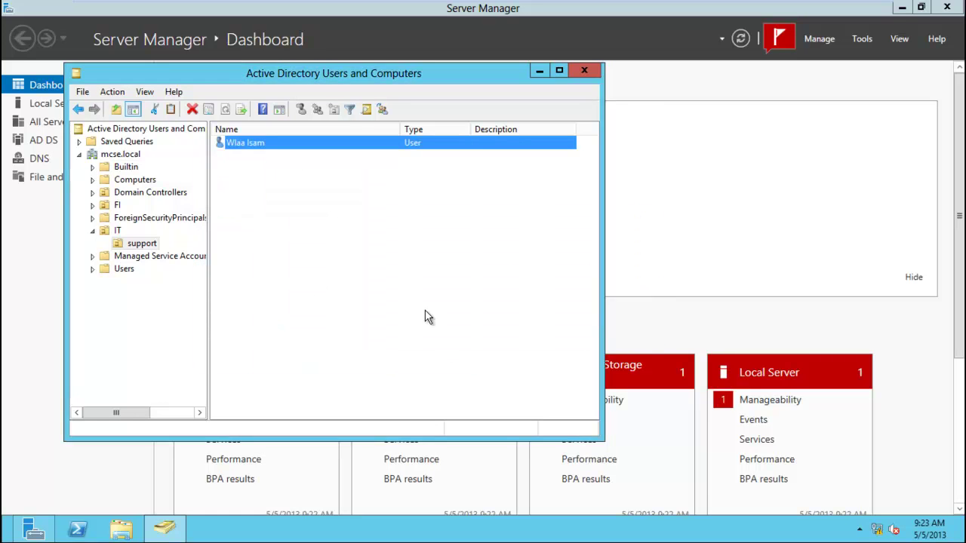
Try delegating control of the support OU and dismiss the no-permission error.
right_click(138, 249)
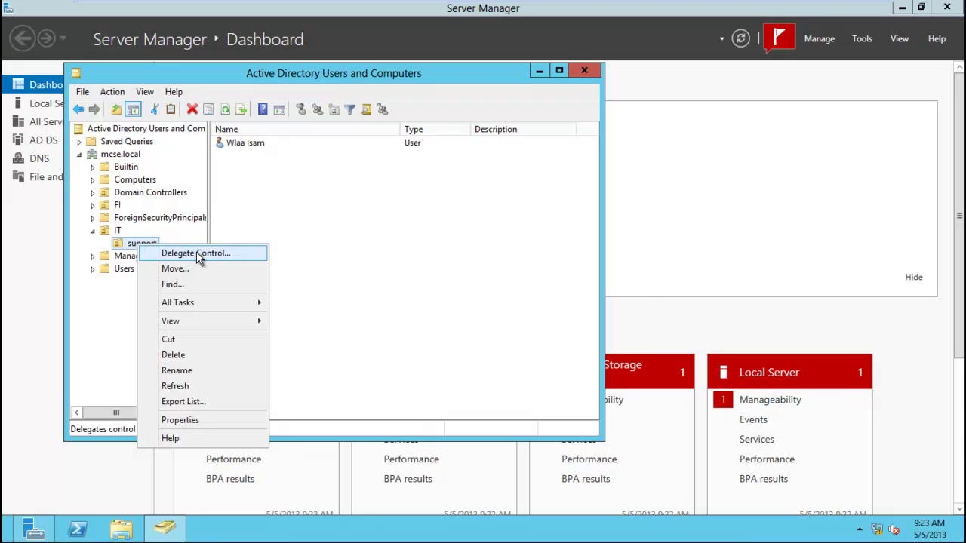
left_click(194, 253)
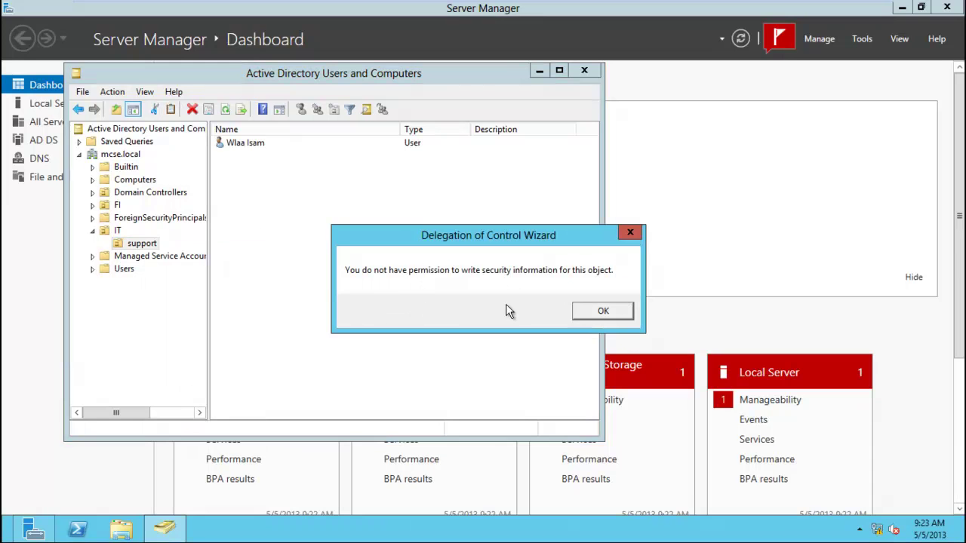
left_click(596, 314)
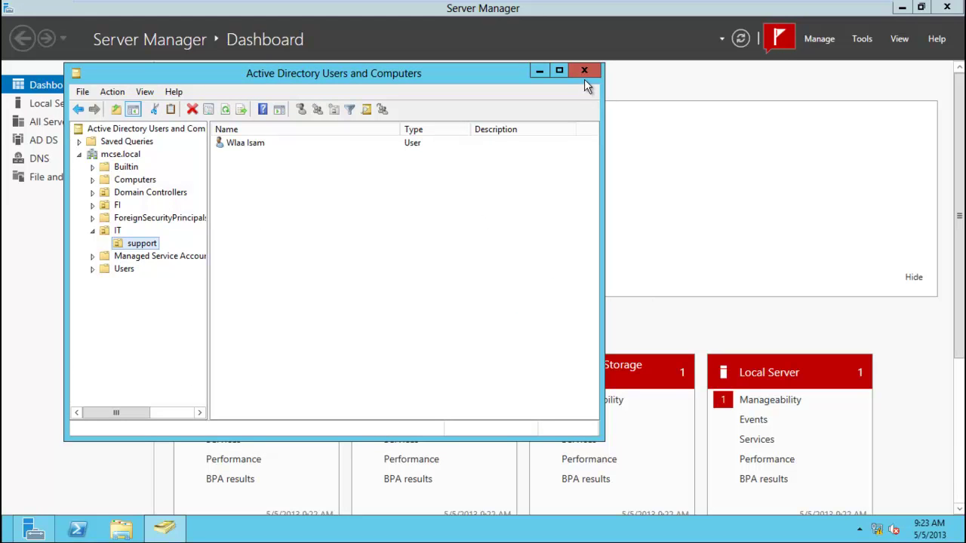
Close Active Directory Users and Computers and sign out to the sign-in screen.
left_click(584, 71)
key("super")
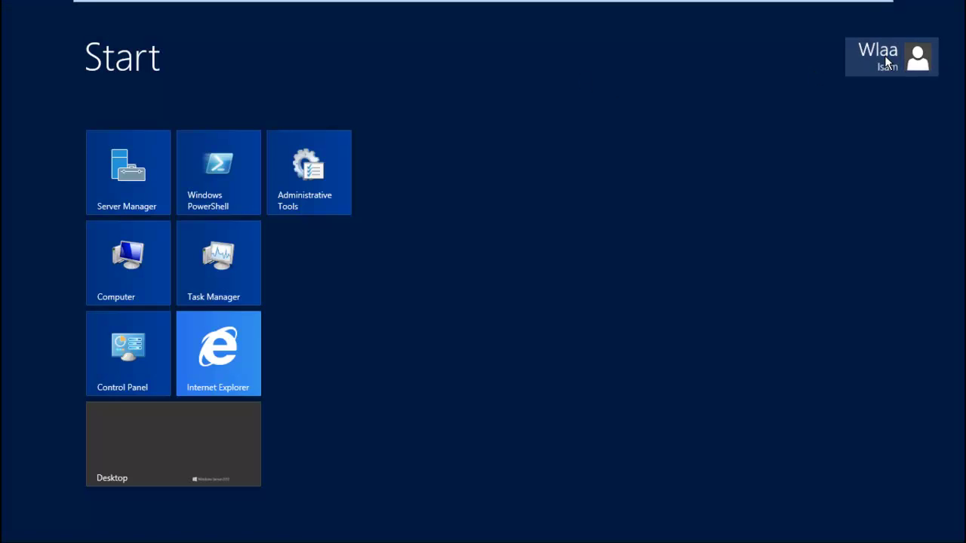
left_click(884, 55)
left_click(786, 136)
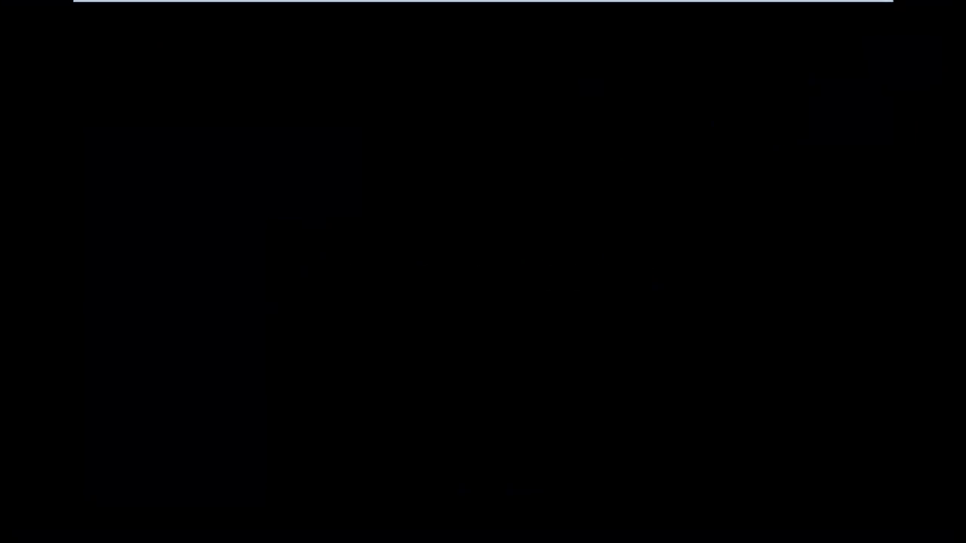
mouse_move(277, 4)
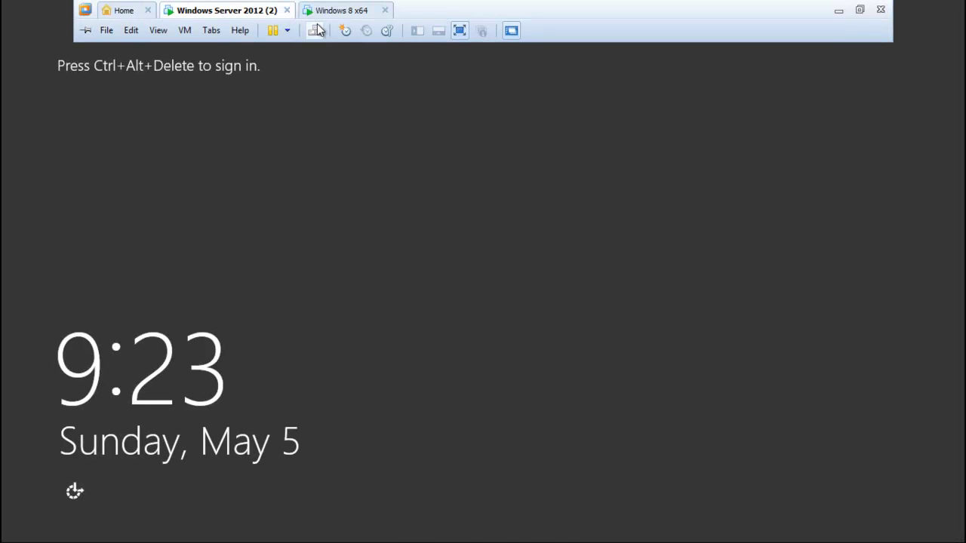
left_click(314, 30)
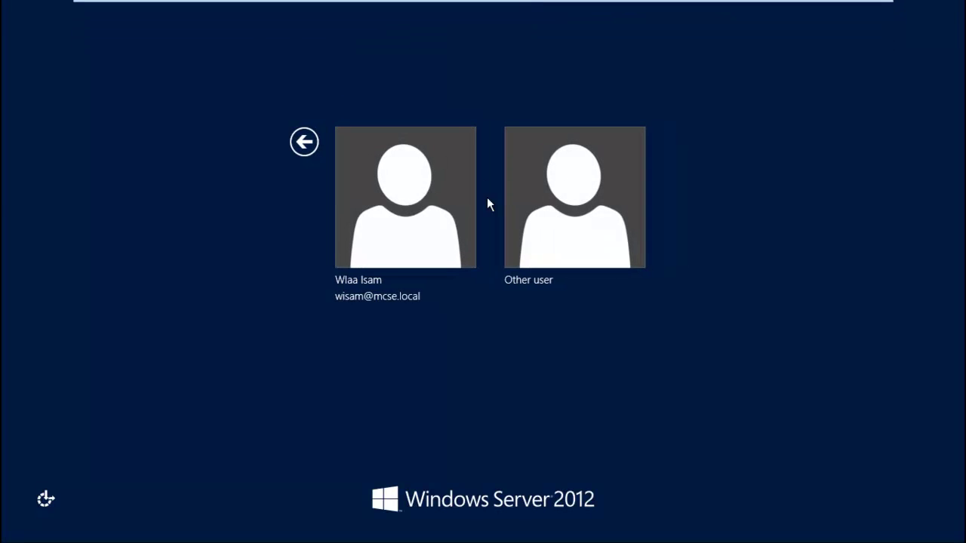
Sign in through Other user with the domain administrator account.
left_click(423, 197)
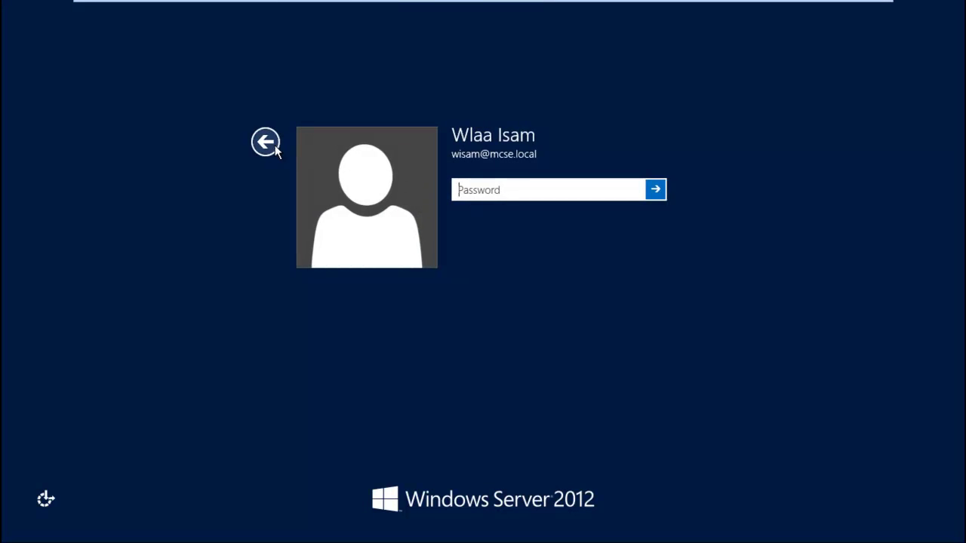
left_click(265, 141)
left_click(567, 187)
type("admini")
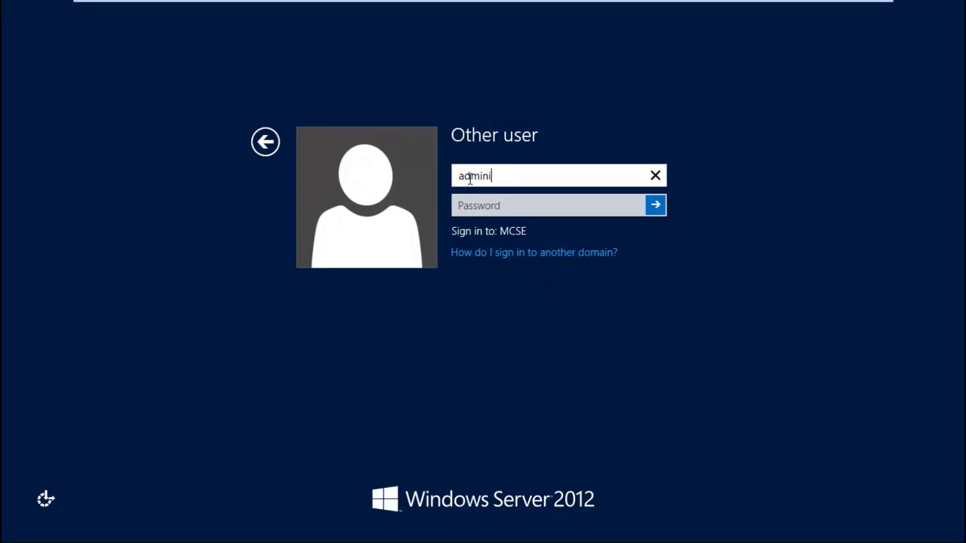
type("strator@mcse.")
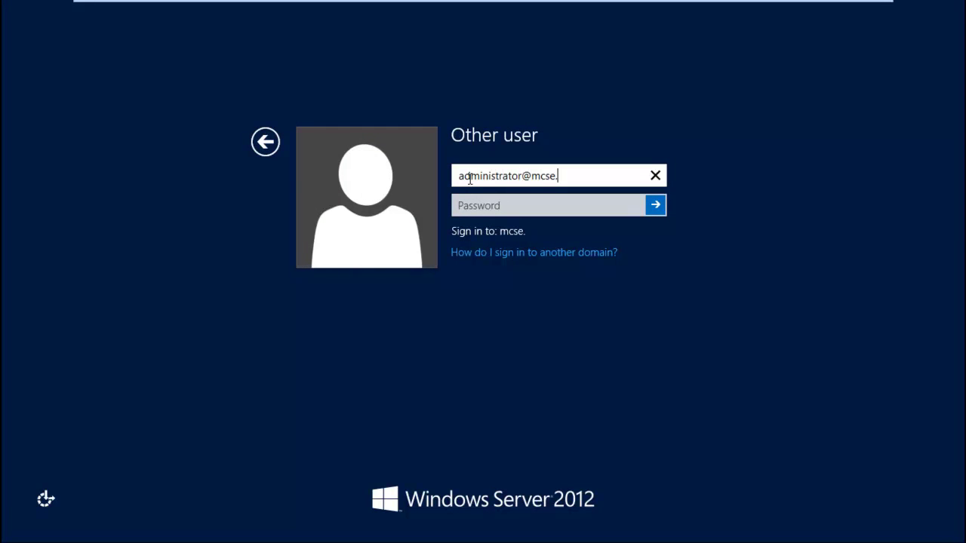
type("local")
key("Tab")
type("*****")
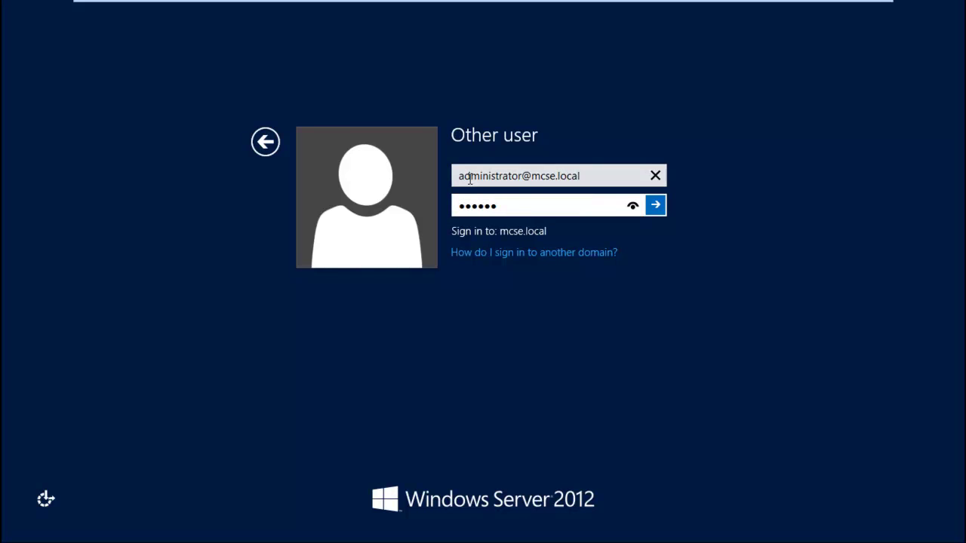
type("****")
key("Return")
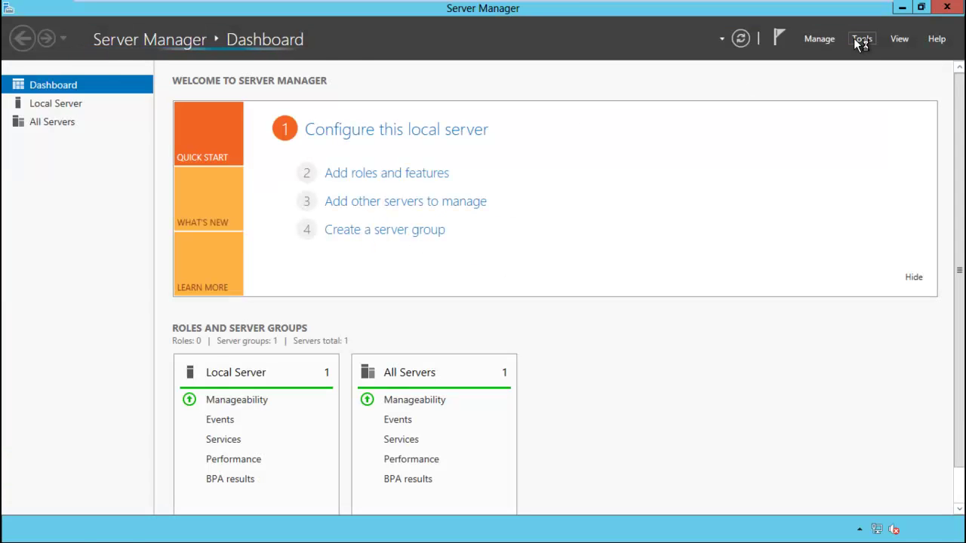
Open Active Directory Users and Computers and inspect the Computers and support OU menus.
left_click(860, 41)
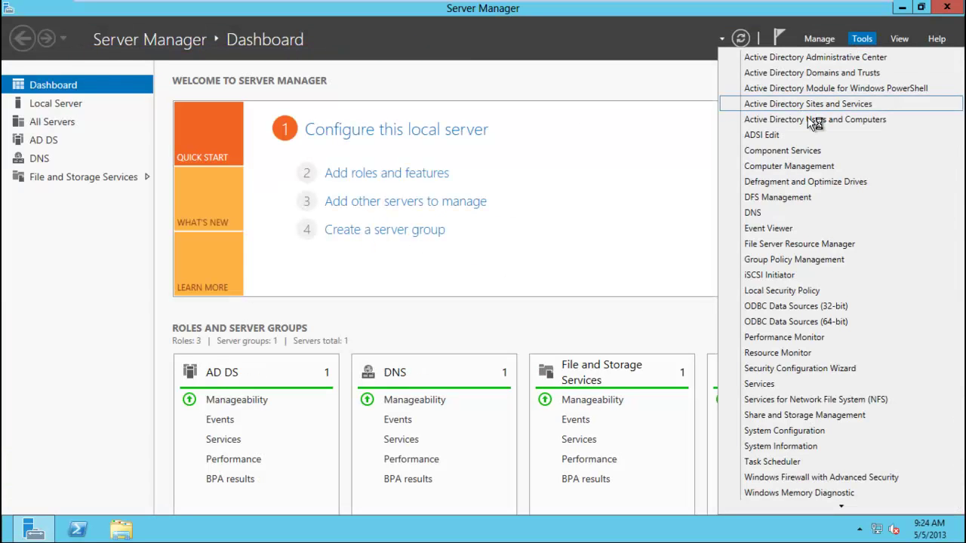
left_click(850, 122)
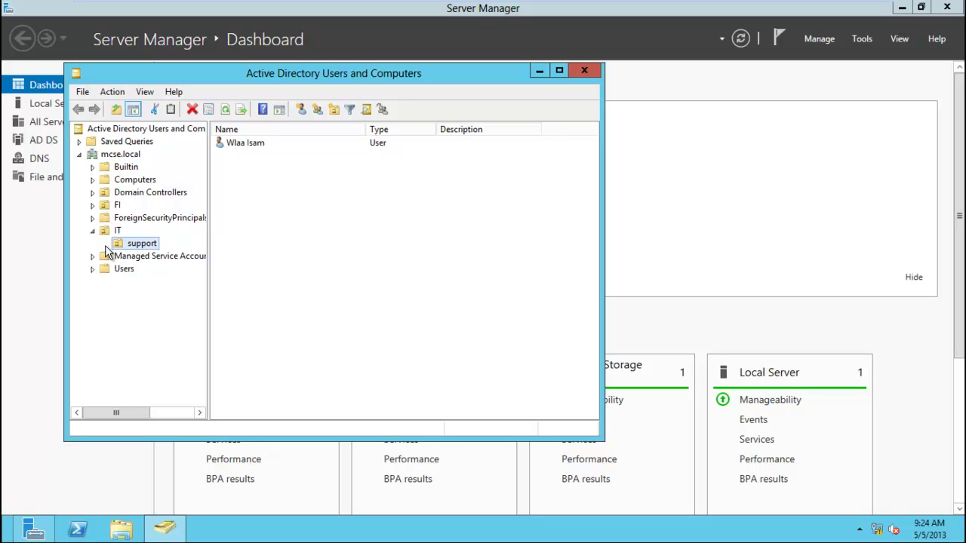
right_click(128, 181)
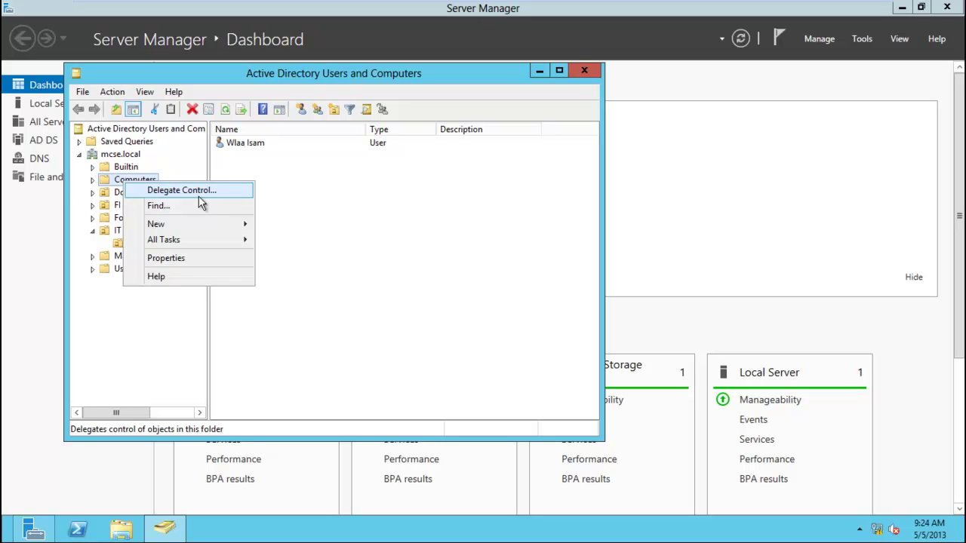
left_click(172, 336)
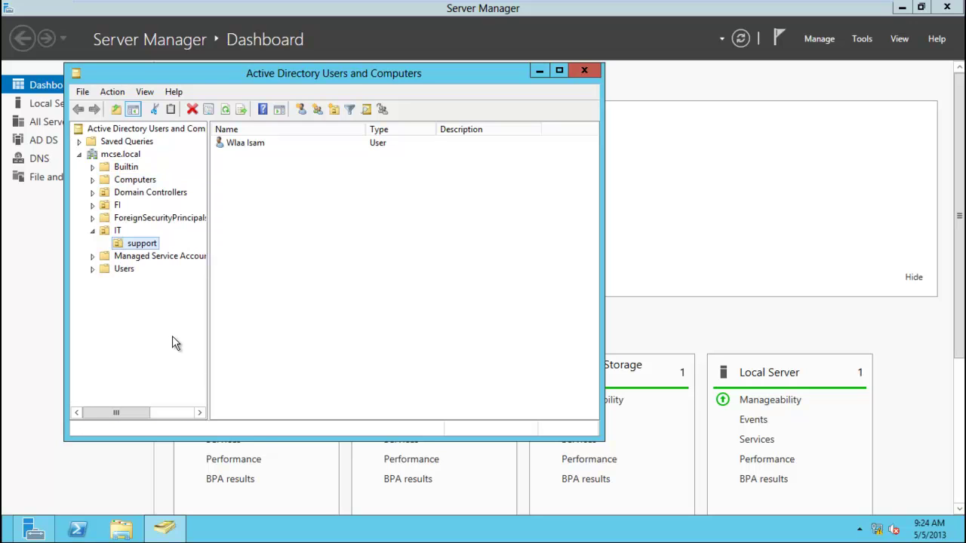
right_click(138, 251)
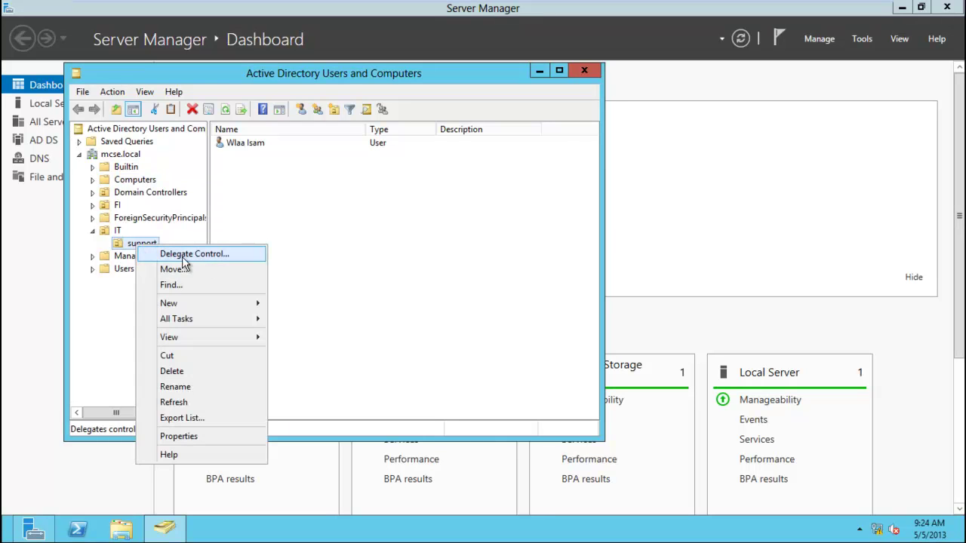
left_click(110, 324)
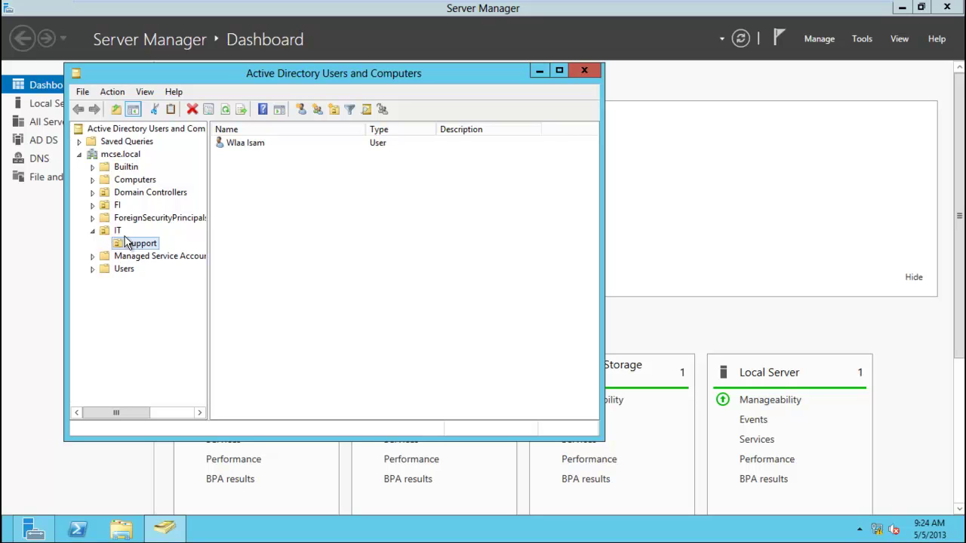
Create an organizational unit named HR under mcse.local.
right_click(105, 158)
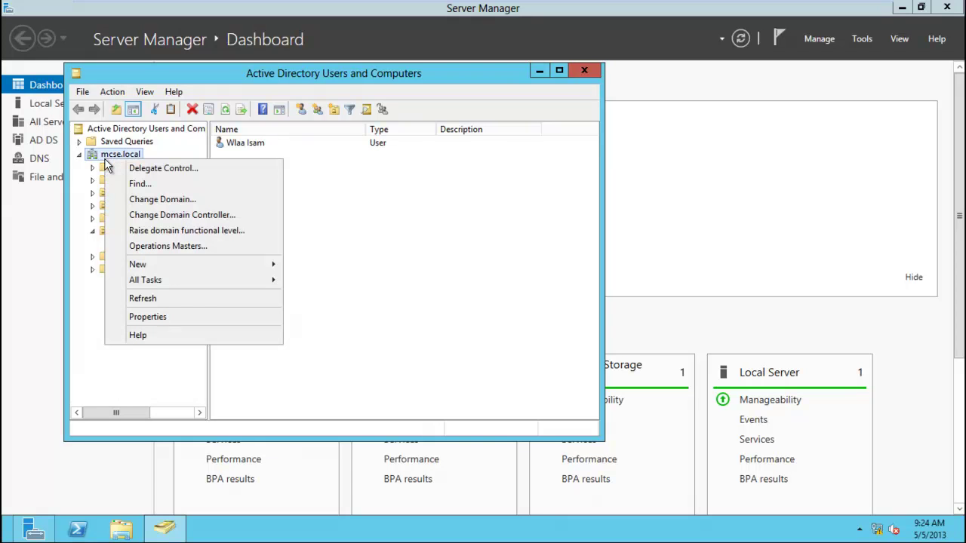
mouse_move(198, 269)
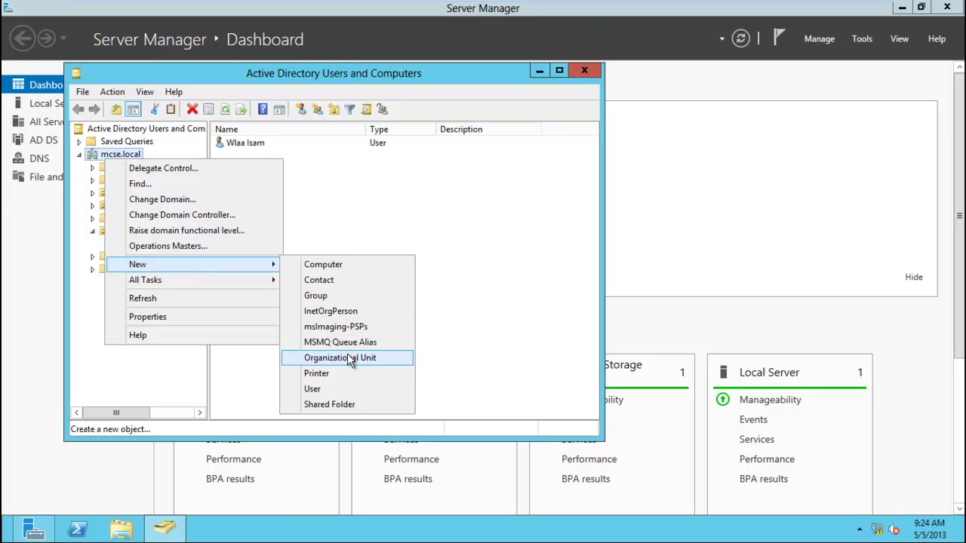
left_click(349, 360)
type("HR")
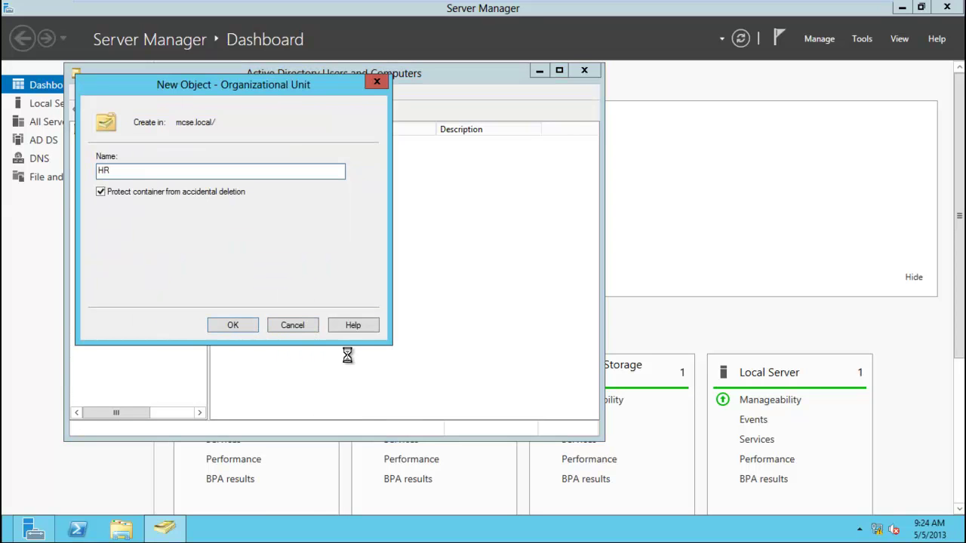
key("Return")
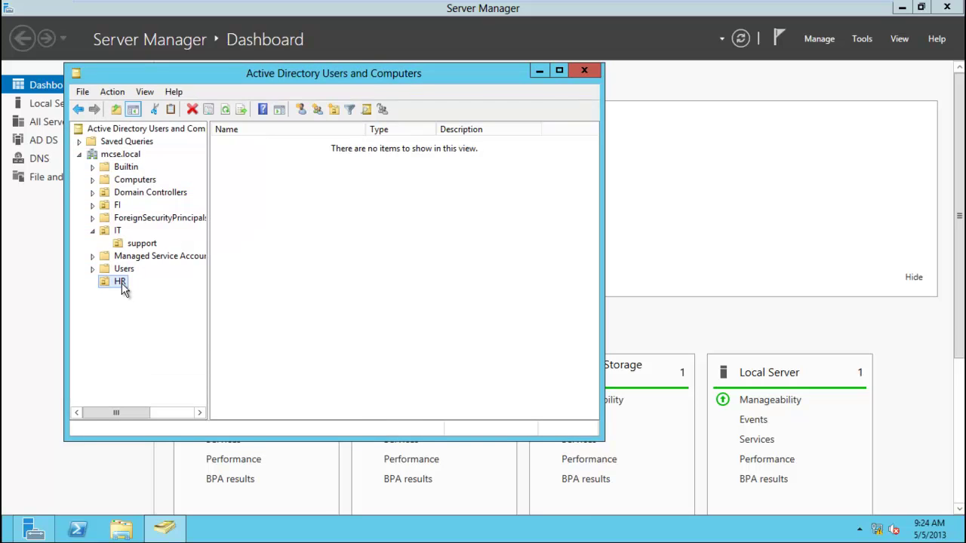
right_click(125, 285)
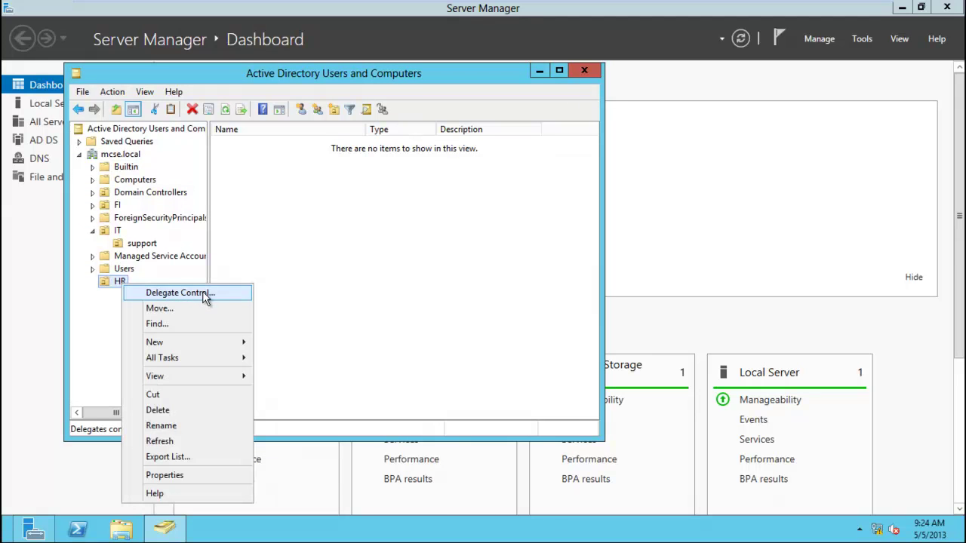
Start delegating control of HR and choose the delegated domain user account as the delegate.
left_click(202, 295)
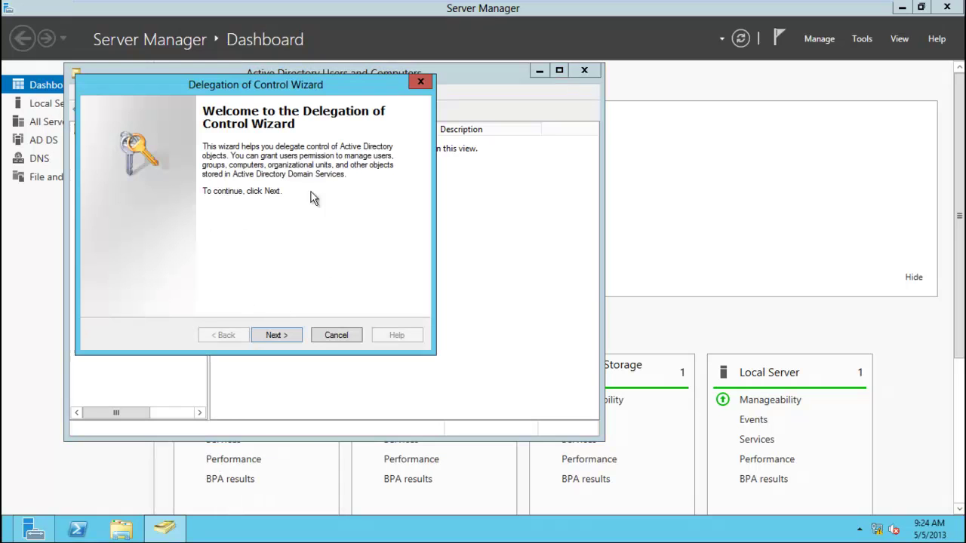
left_click_drag(249, 86, 356, 91)
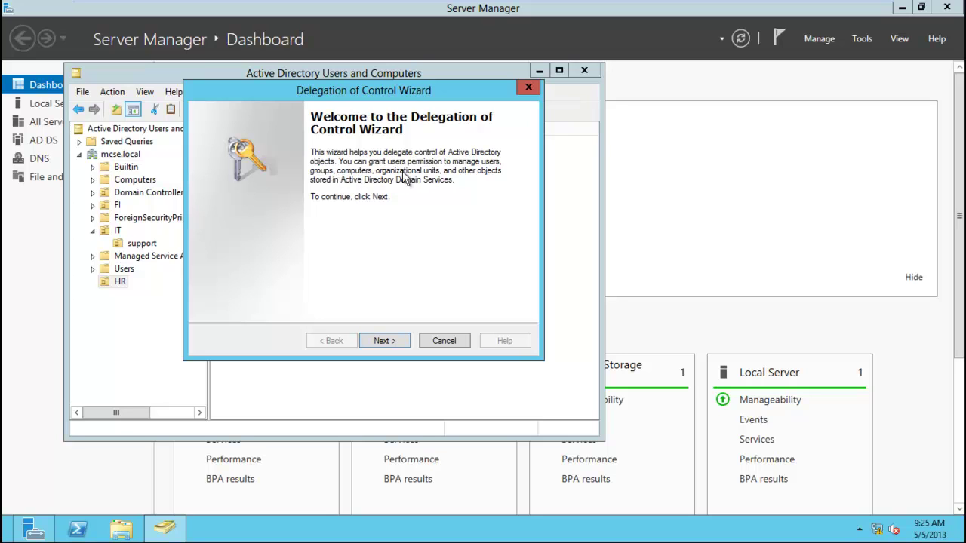
left_click(397, 342)
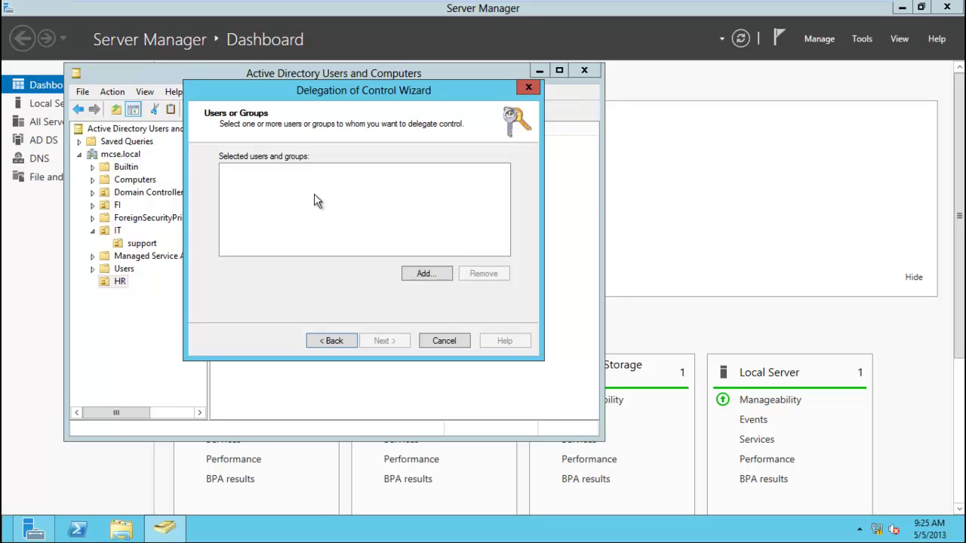
left_click(421, 274)
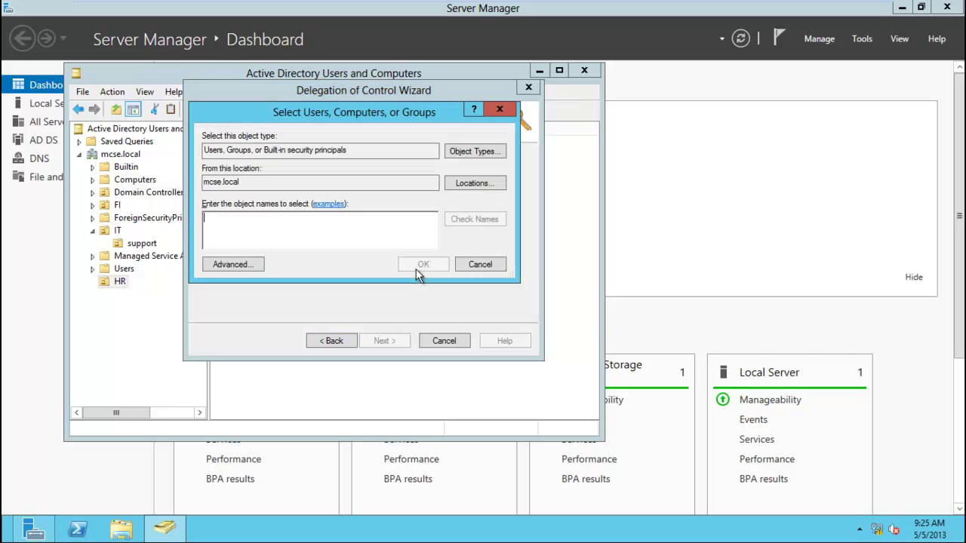
type("wi")
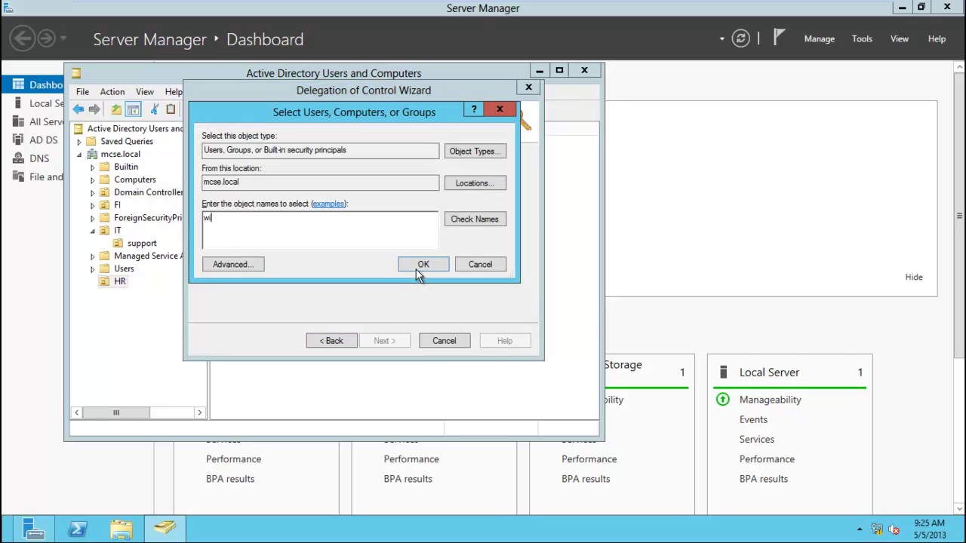
type("sam")
left_click(479, 220)
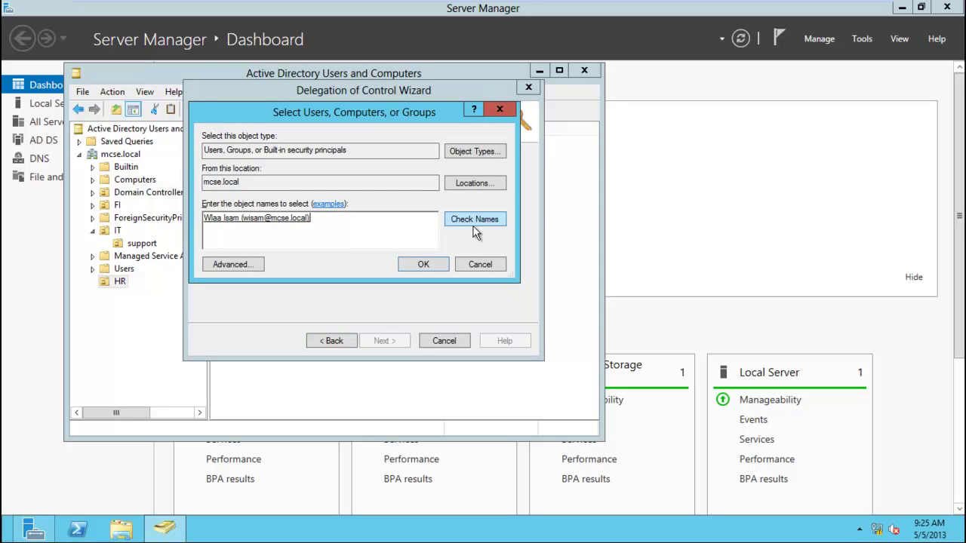
left_click(422, 266)
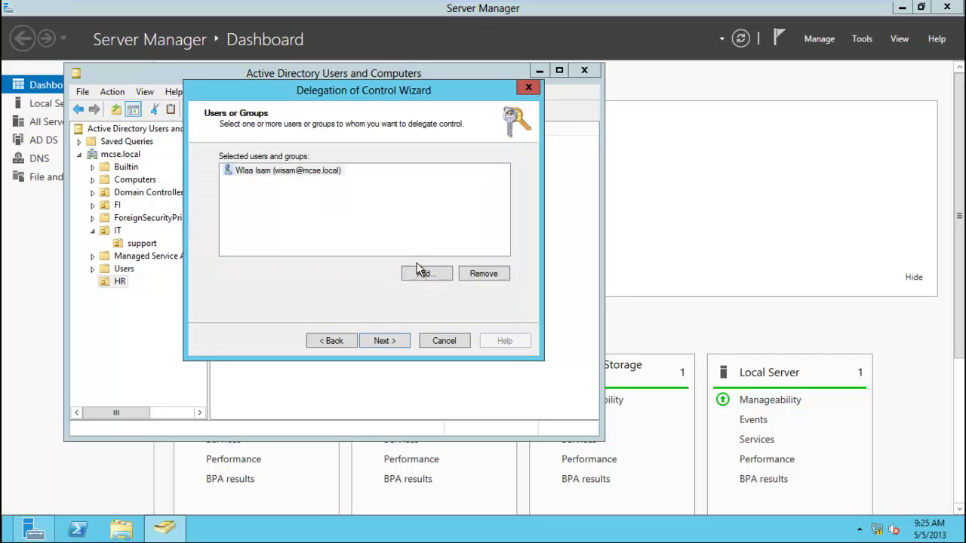
left_click(283, 172)
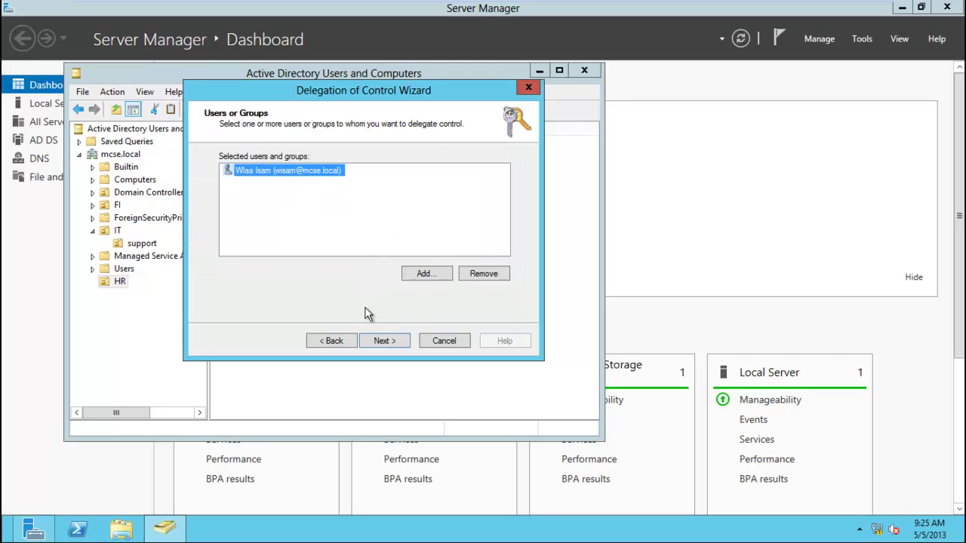
left_click(387, 343)
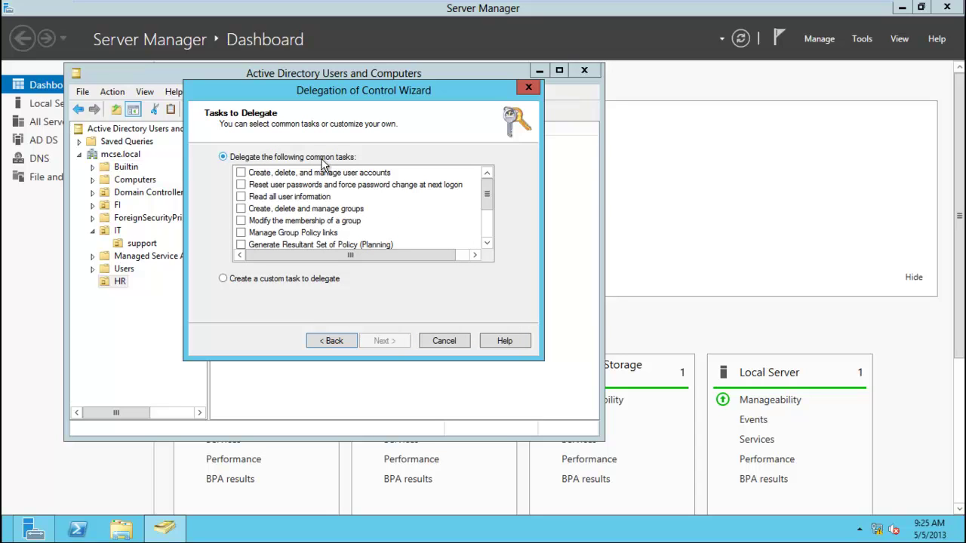
Look at the custom-task object type options, then return to the common tasks list.
left_click(296, 280)
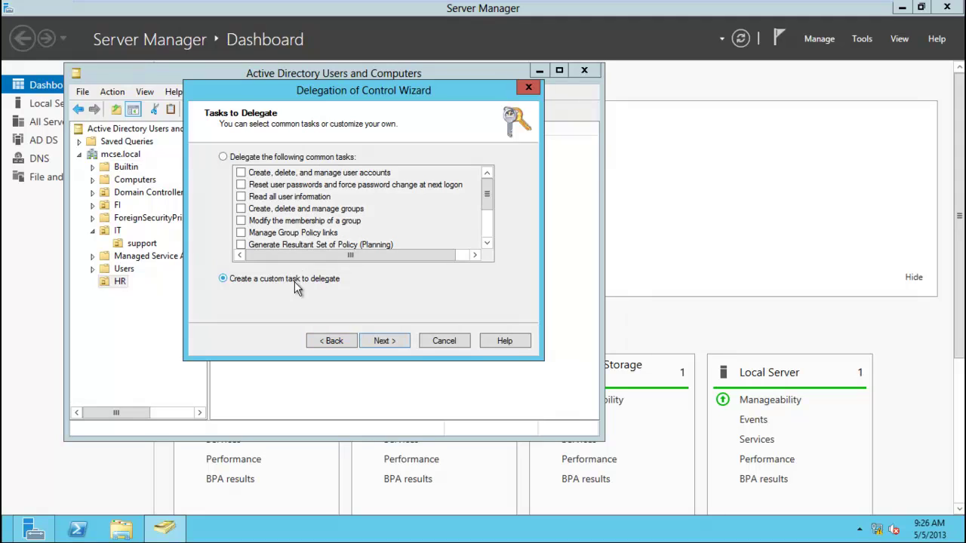
left_click(387, 341)
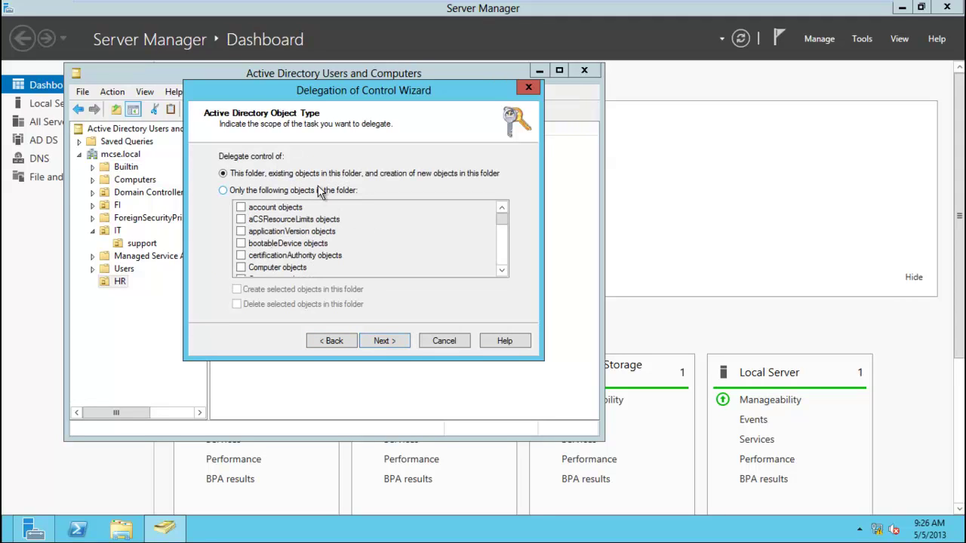
left_click(353, 191)
mouse_move(505, 219)
left_mouse_down()
mouse_move(509, 259)
mouse_move(507, 215)
left_mouse_up()
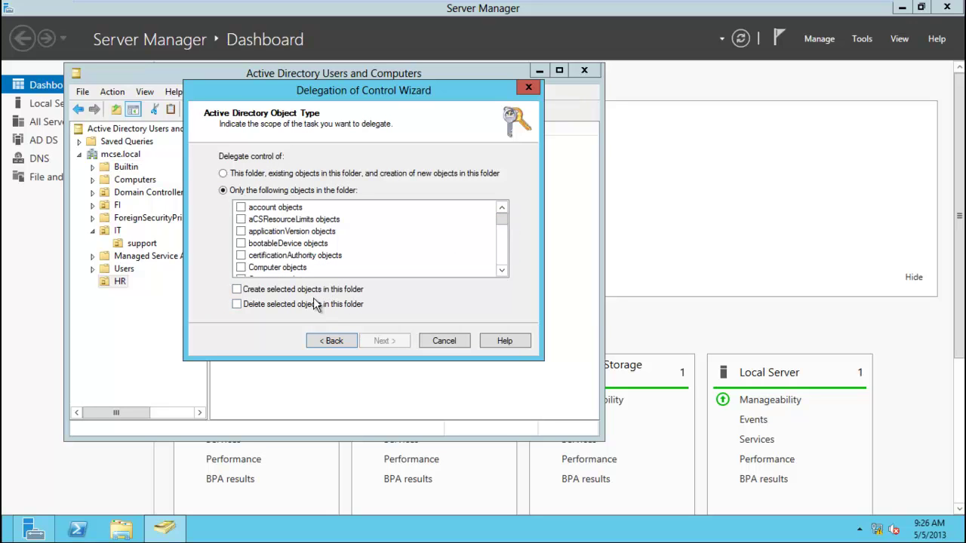
left_click(325, 340)
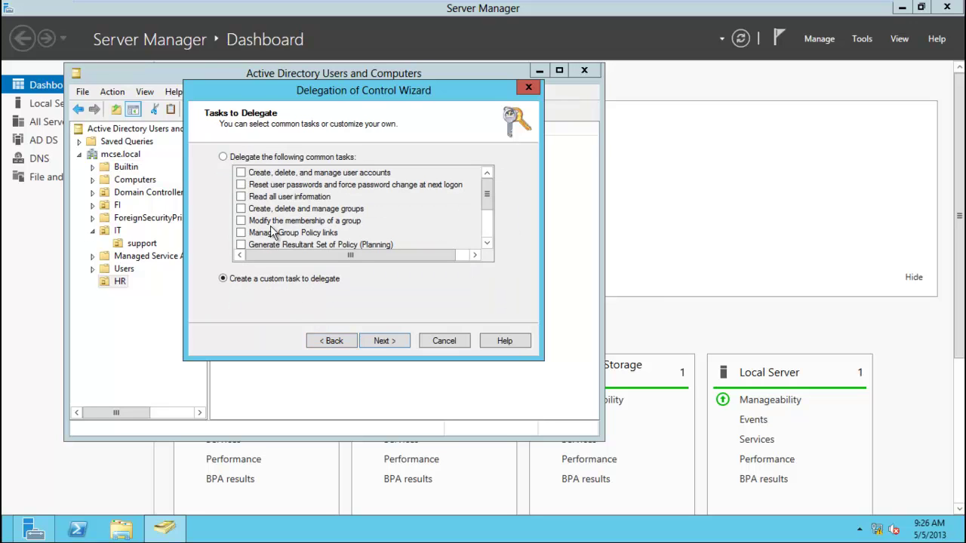
left_click(282, 159)
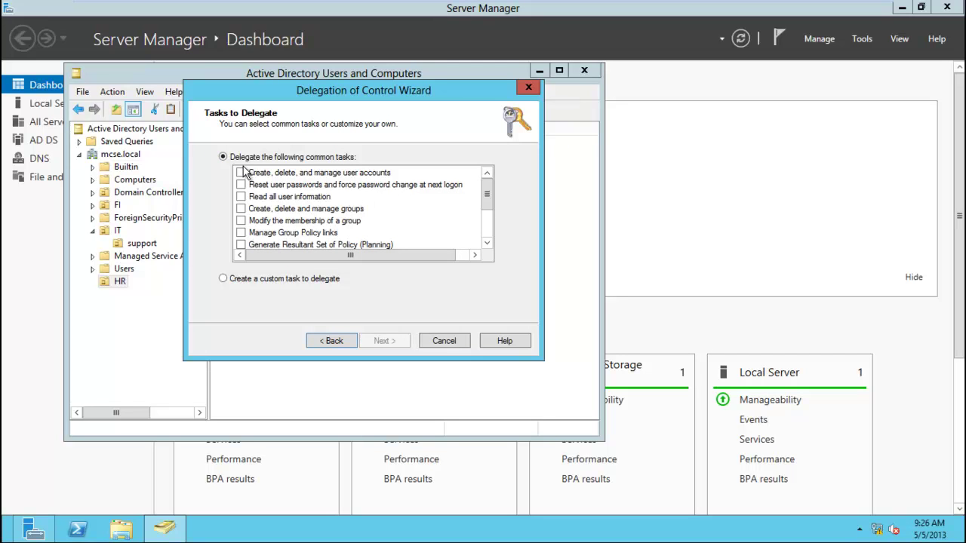
Delegate 'Create, delete, and manage user accounts' and finish the wizard.
left_click(241, 173)
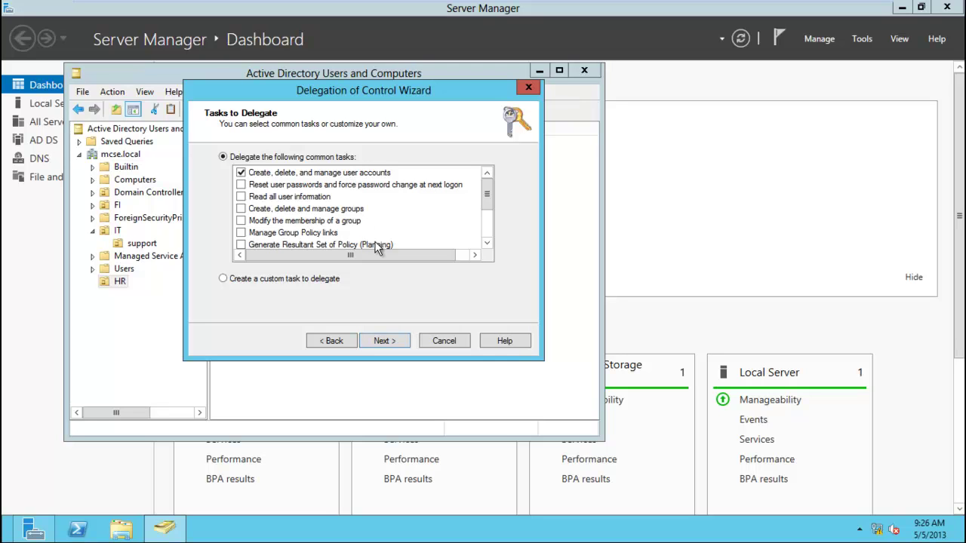
left_click(384, 341)
left_click(386, 340)
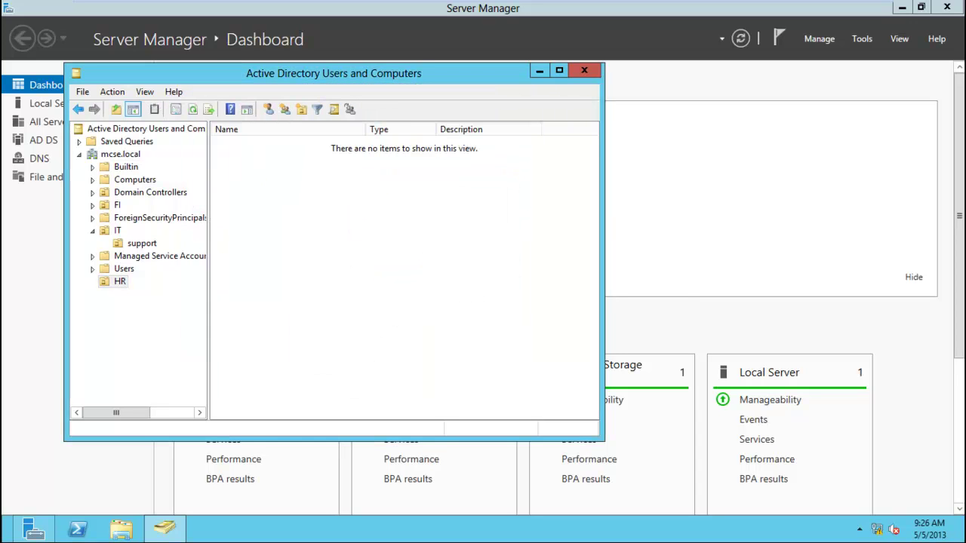
Sign out of the Administrator account from the Start screen.
key("super")
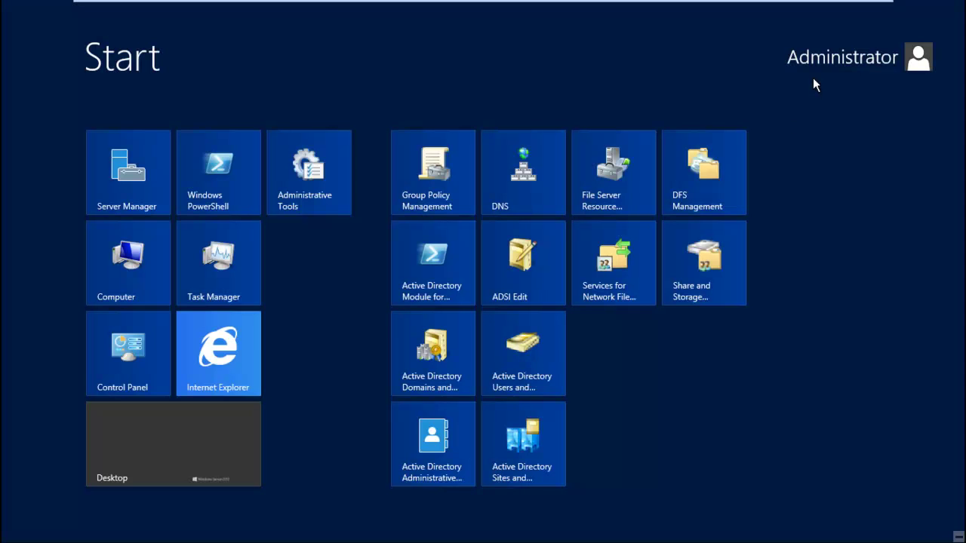
left_click(813, 76)
left_click(796, 124)
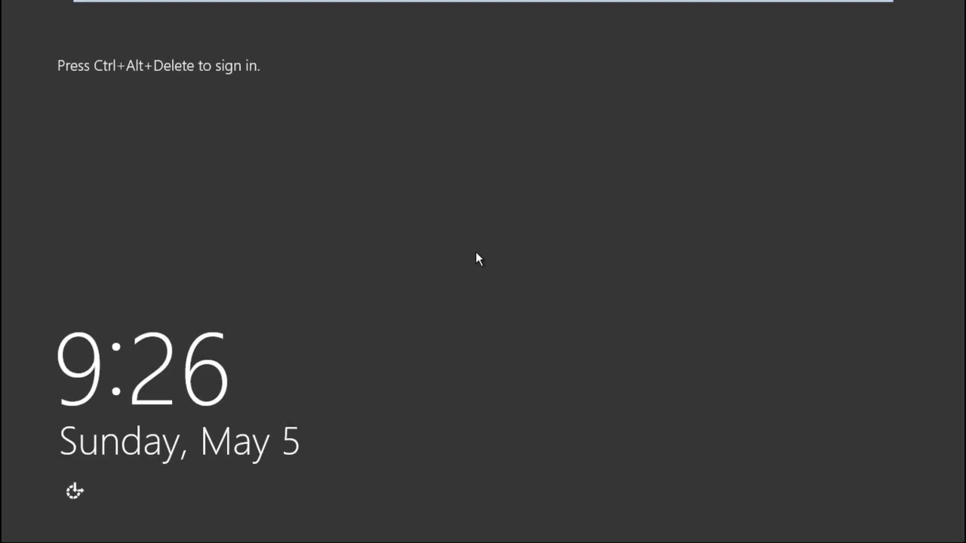
Sign in as Other user with the delegated domain user's UPN and password.
mouse_move(317, 6)
left_click(315, 30)
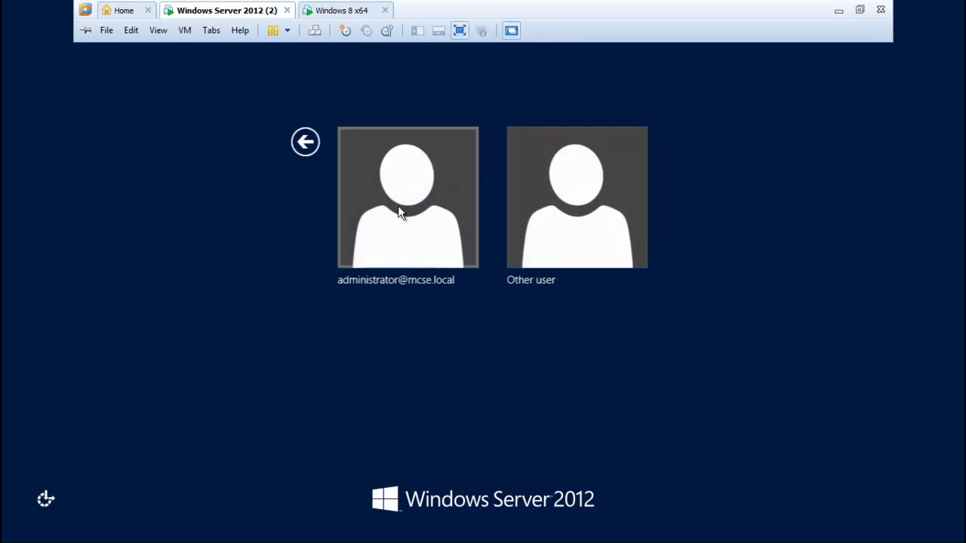
left_click(516, 205)
type("wisam@")
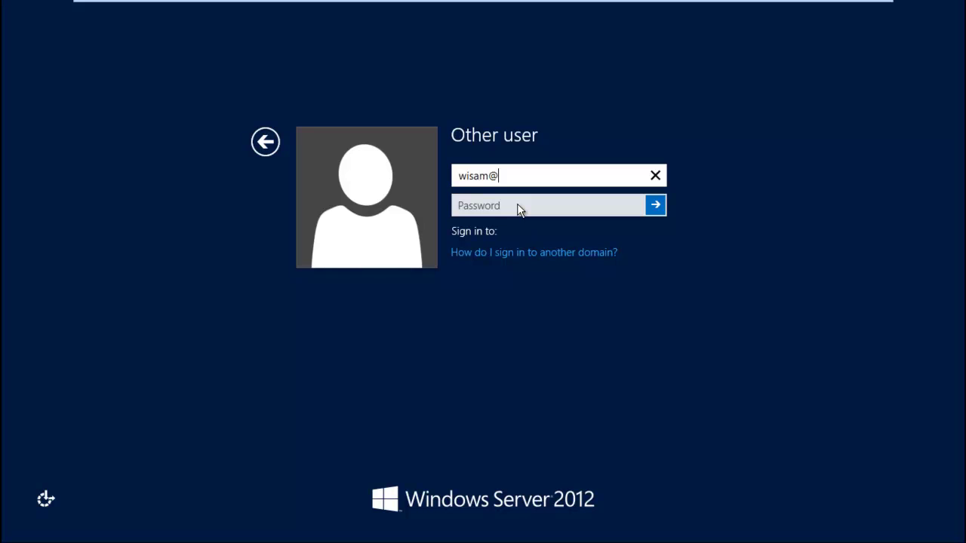
type("mcse.local")
key("Tab")
type("•••••")
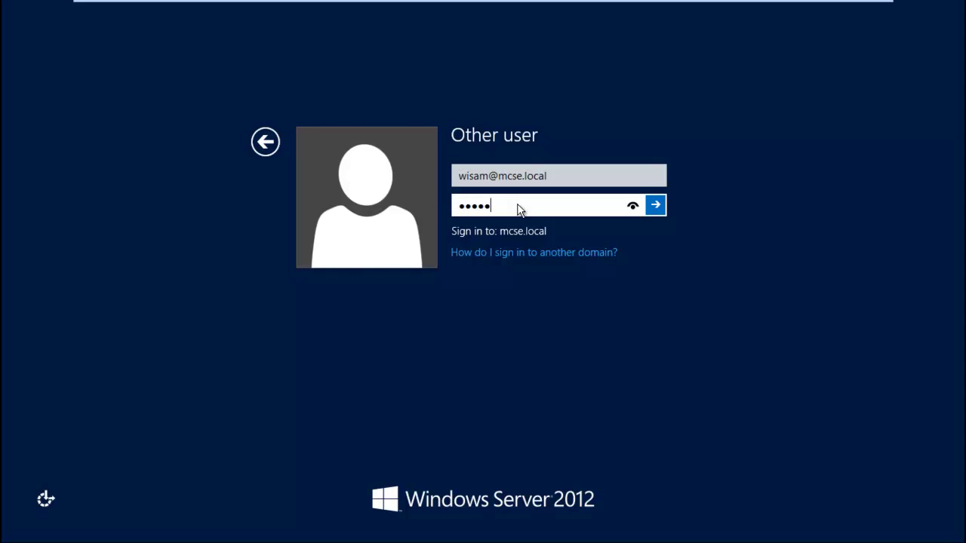
key("Return")
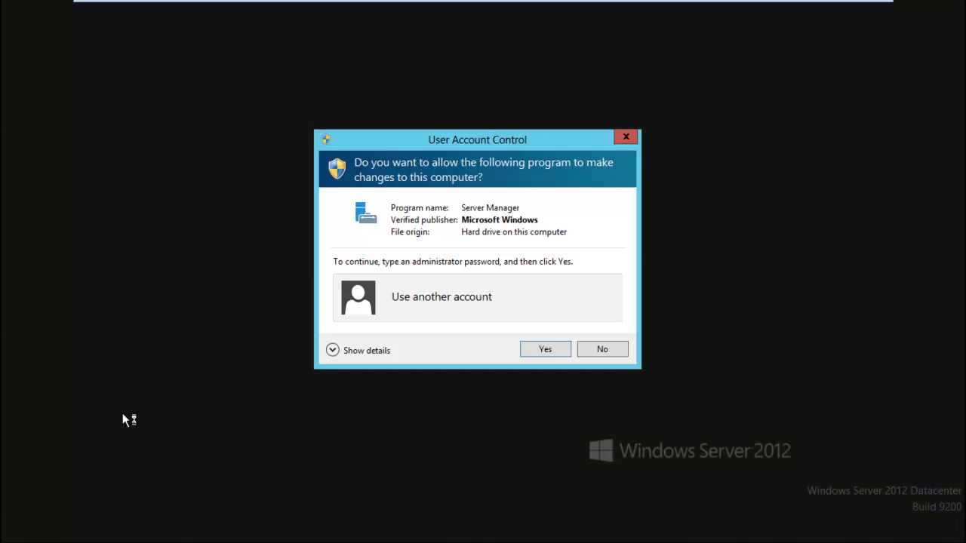
Approve Server Manager's UAC elevation with the delegated user's account and password.
left_click(425, 309)
type("wisaP")
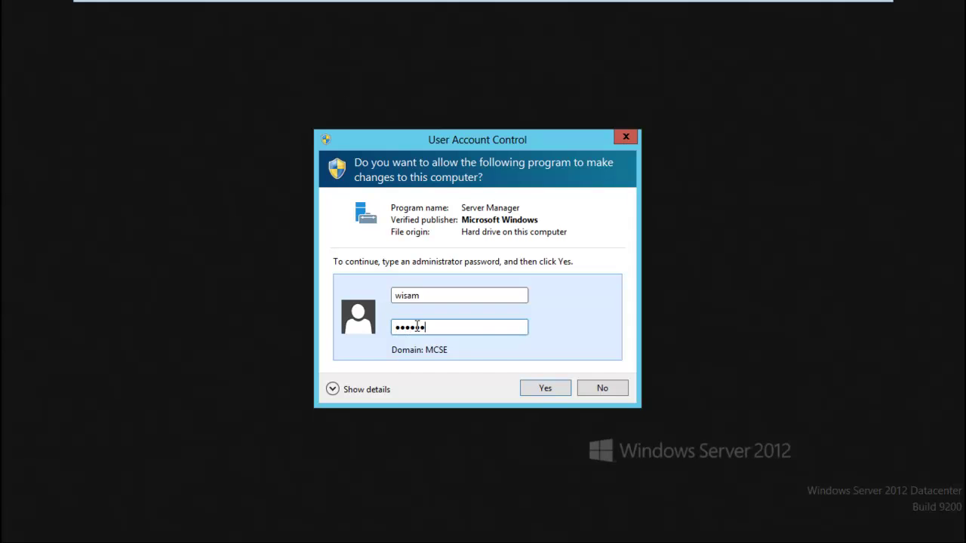
key("Return")
type("P@")
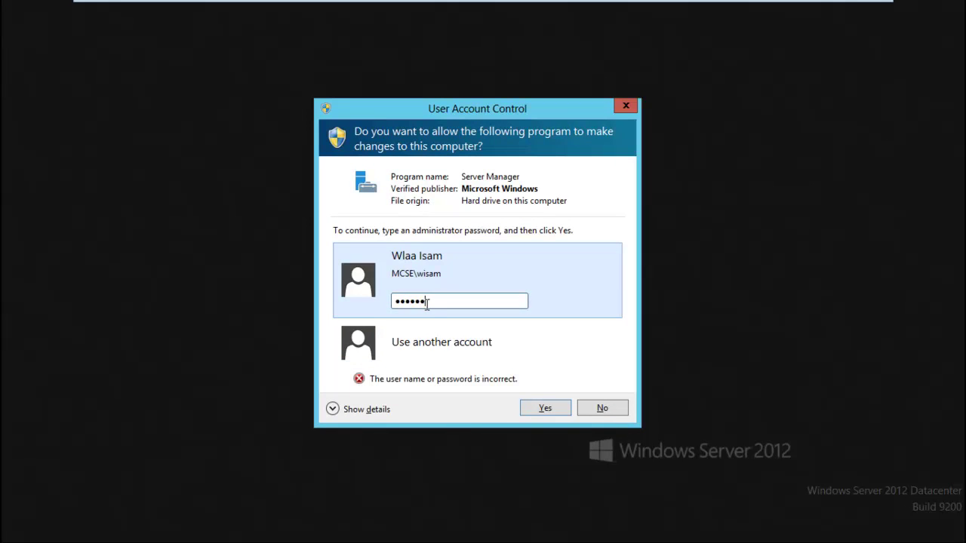
key("Down")
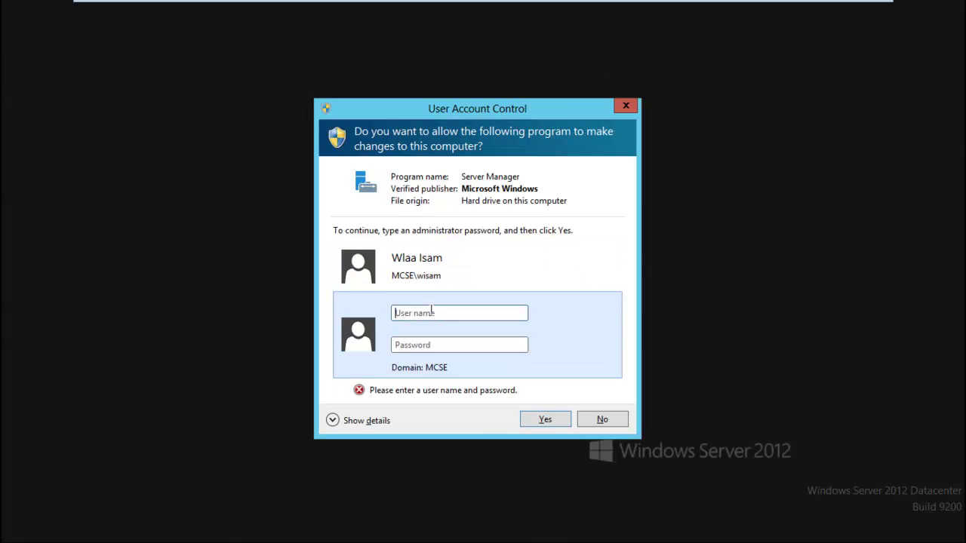
left_click(431, 276)
type("•")
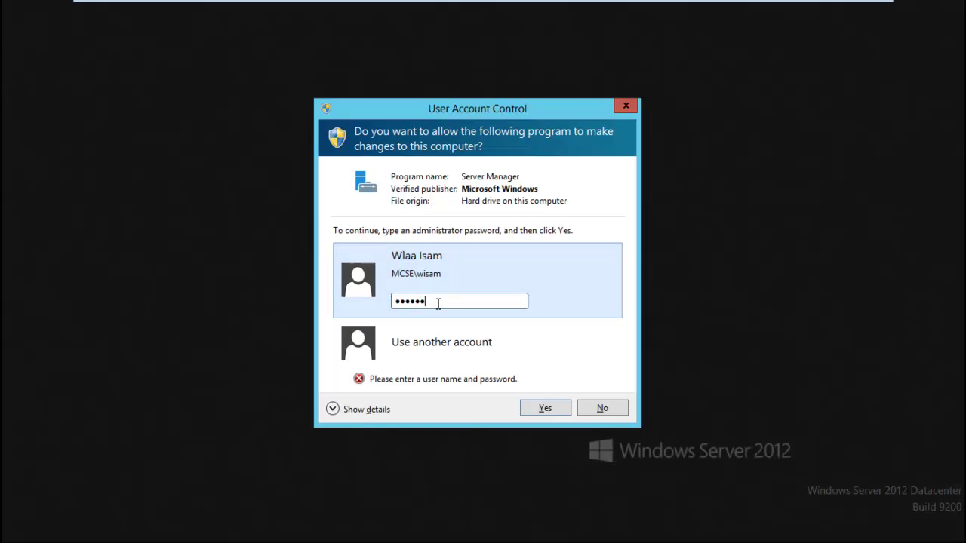
left_click(442, 341)
left_click(440, 280)
key("Return")
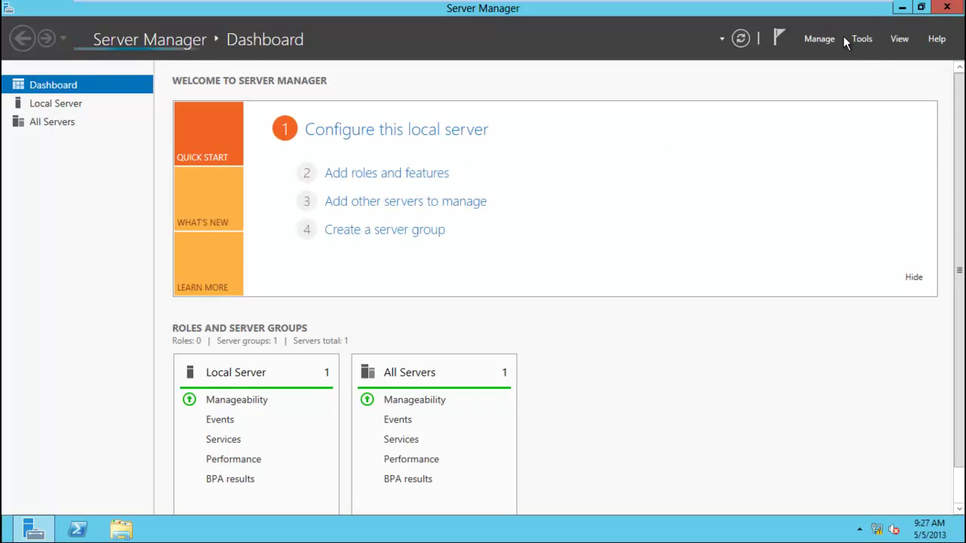
Launch Active Directory Users and Computers from Tools and choose New > User on the HR OU.
left_click(860, 38)
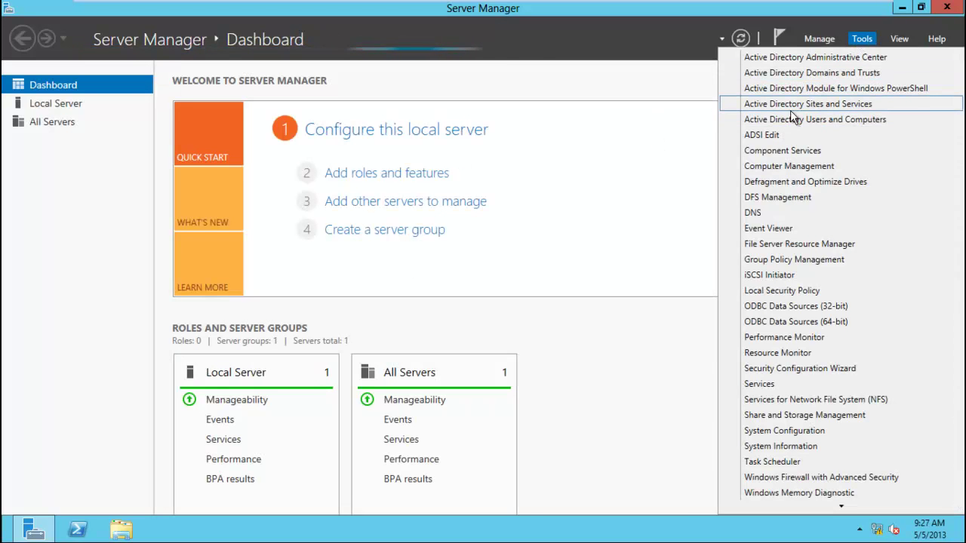
left_click(819, 119)
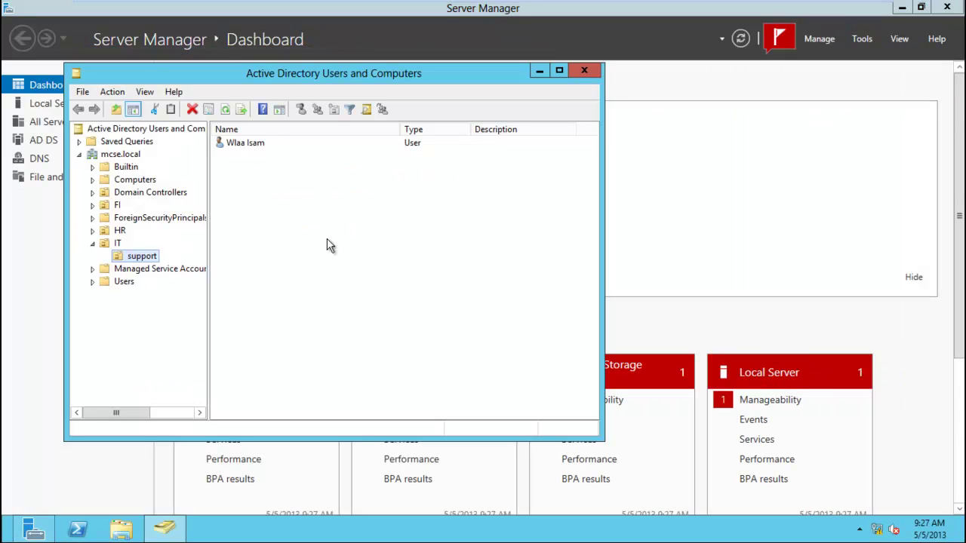
right_click(139, 261)
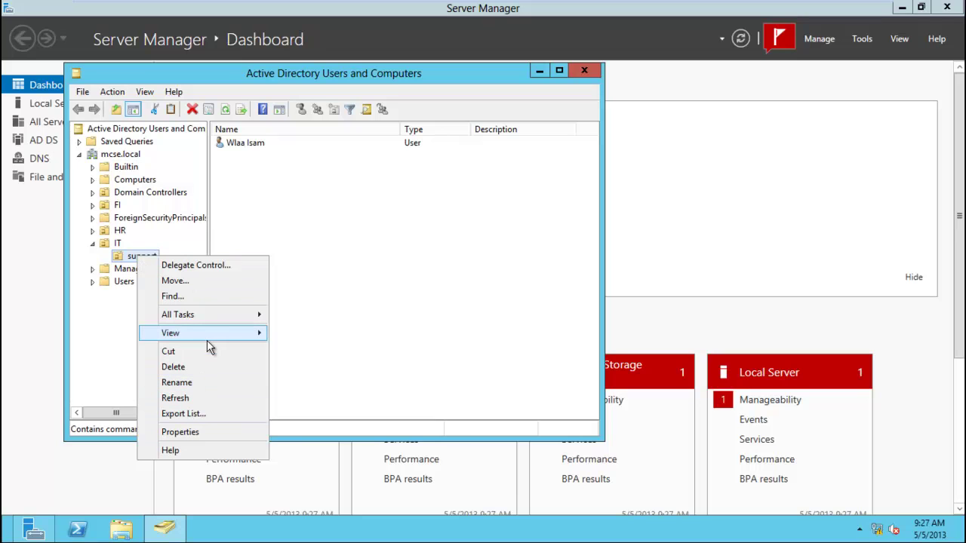
mouse_move(207, 339)
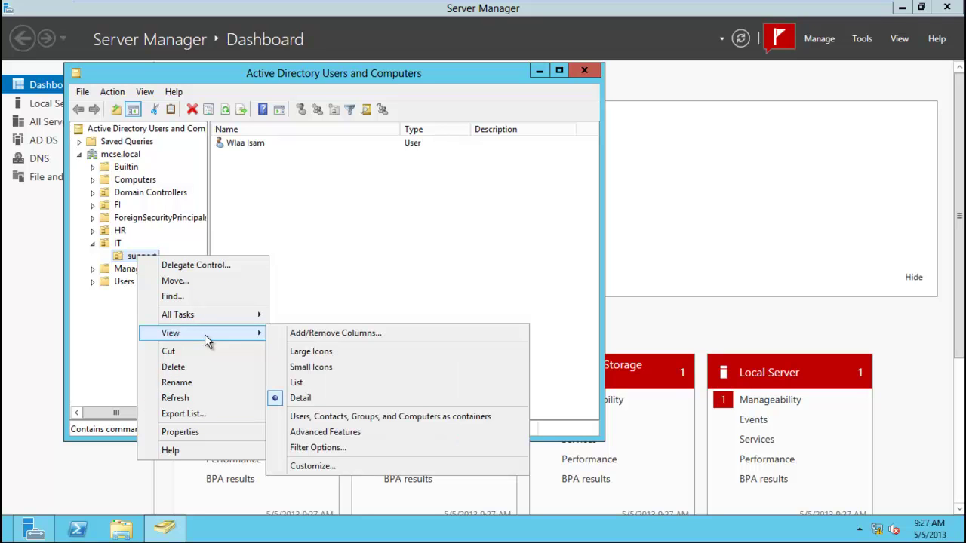
left_click(113, 232)
right_click(116, 239)
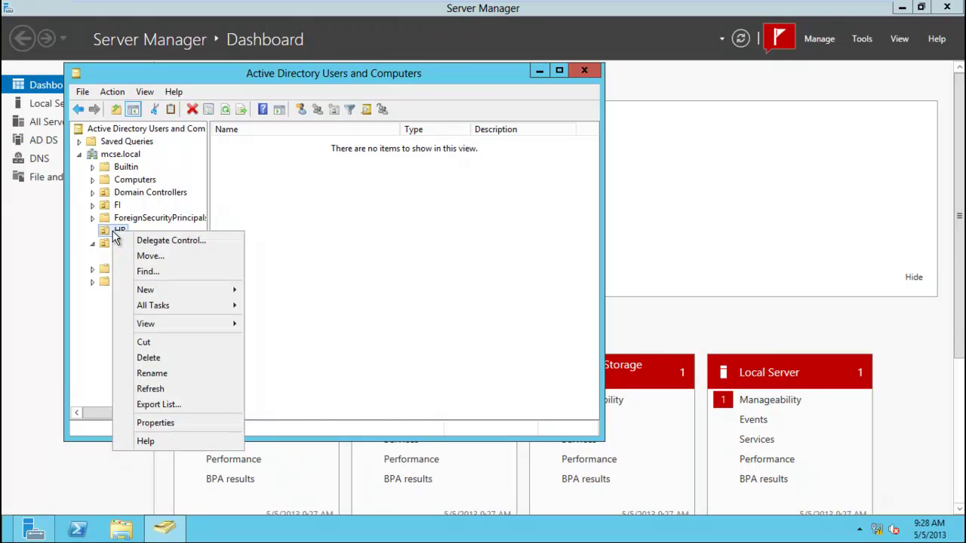
mouse_move(171, 296)
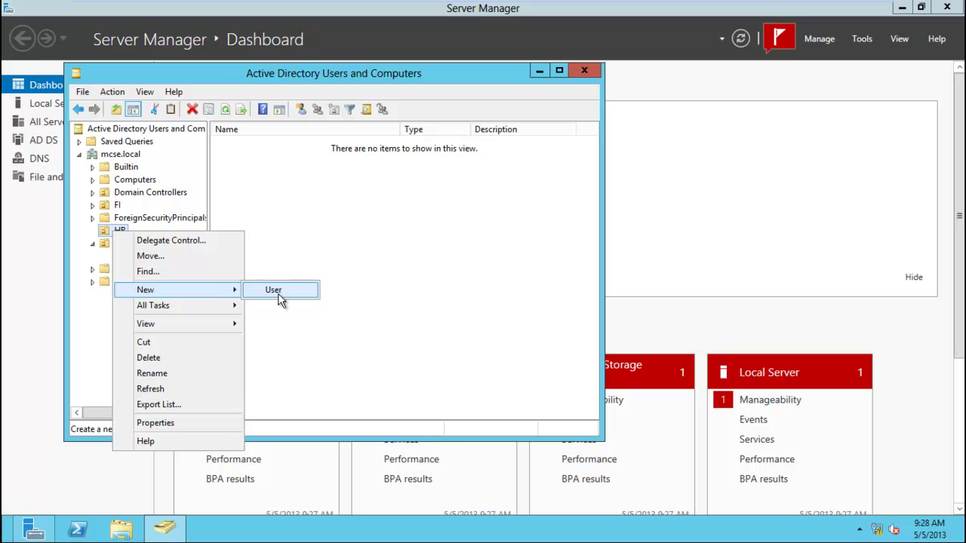
left_click(274, 290)
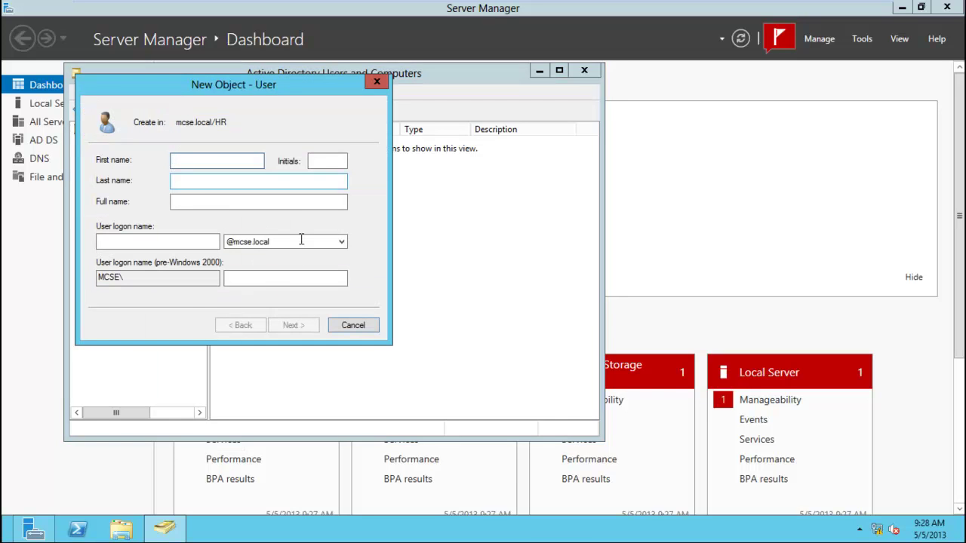
Enter the new user's first name, last name and logon name.
key("Tab")
key("Tab")
key("Tab")
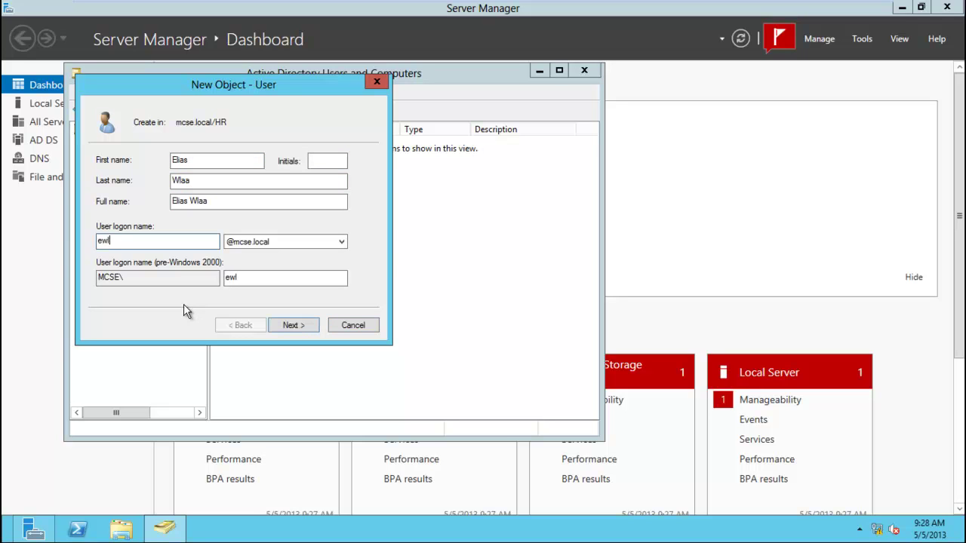
key("Tab")
key("Tab")
key("Tab")
key("Tab")
key("Return")
Set and confirm the password, untick change-at-next-logon, tick Password never expires, and finish.
left_click(112, 206)
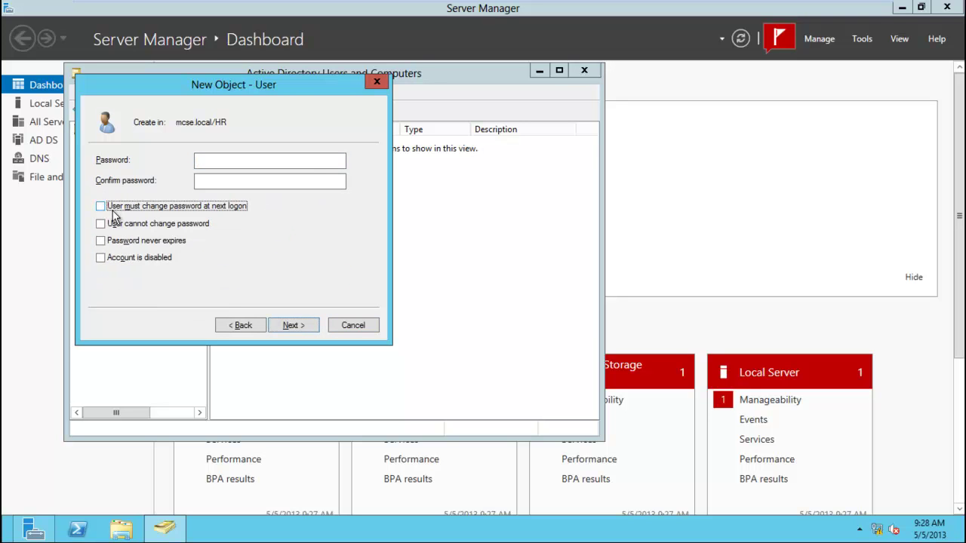
left_click(131, 241)
left_click(224, 161)
type("Pa$$")
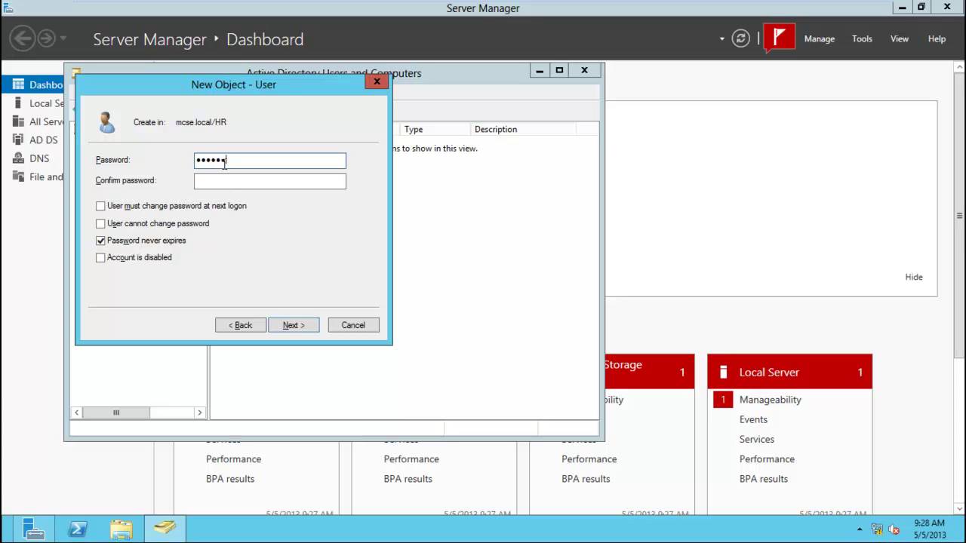
key("Tab")
type("Pa$$")
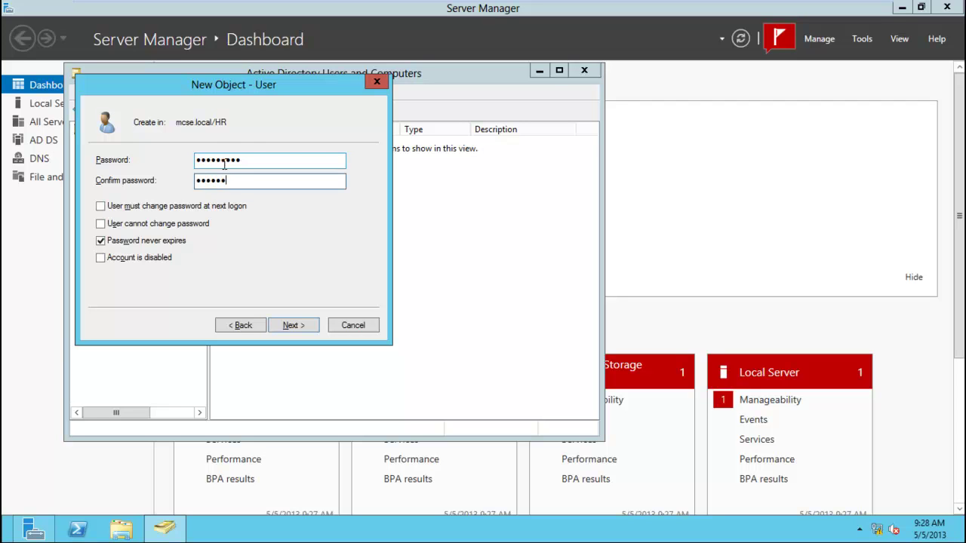
key("Return")
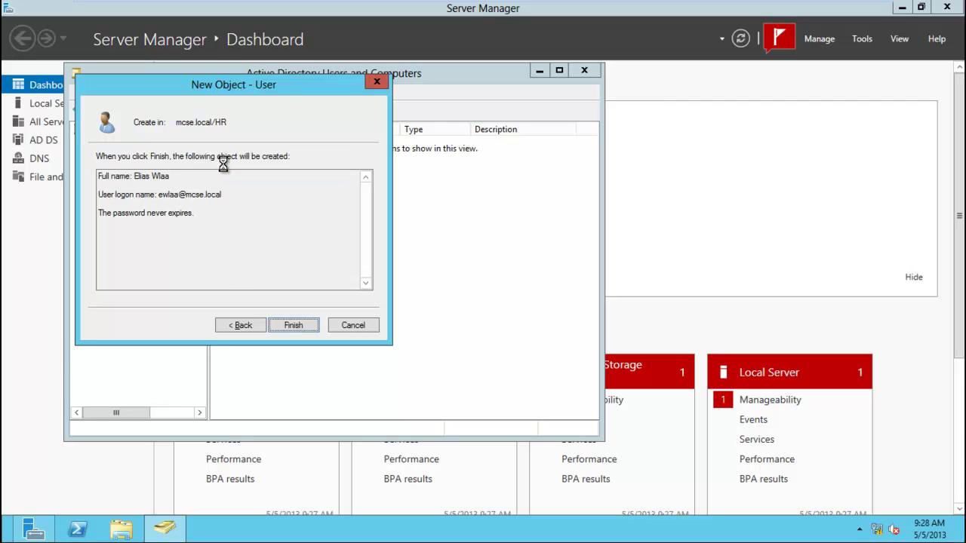
left_click(285, 324)
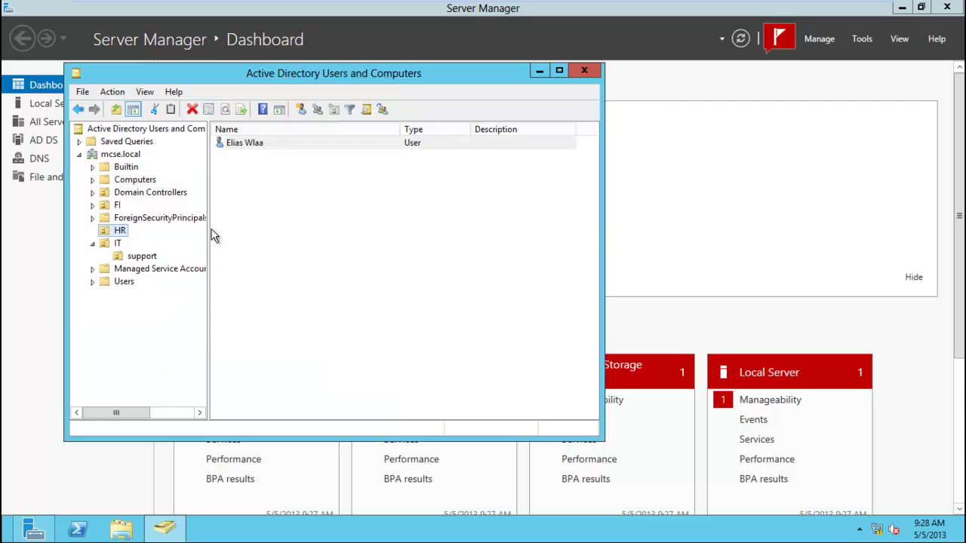
right_click(234, 148)
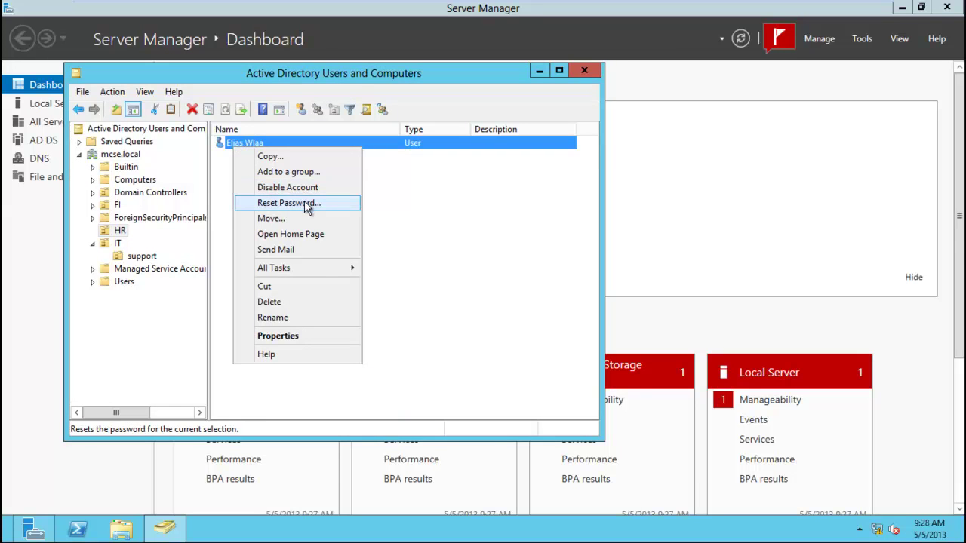
left_click(304, 203)
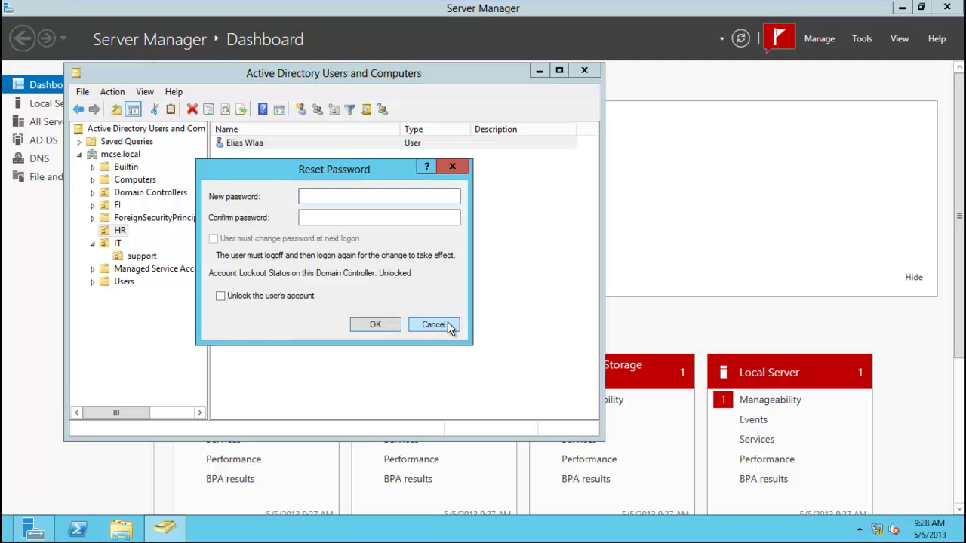
left_click(448, 326)
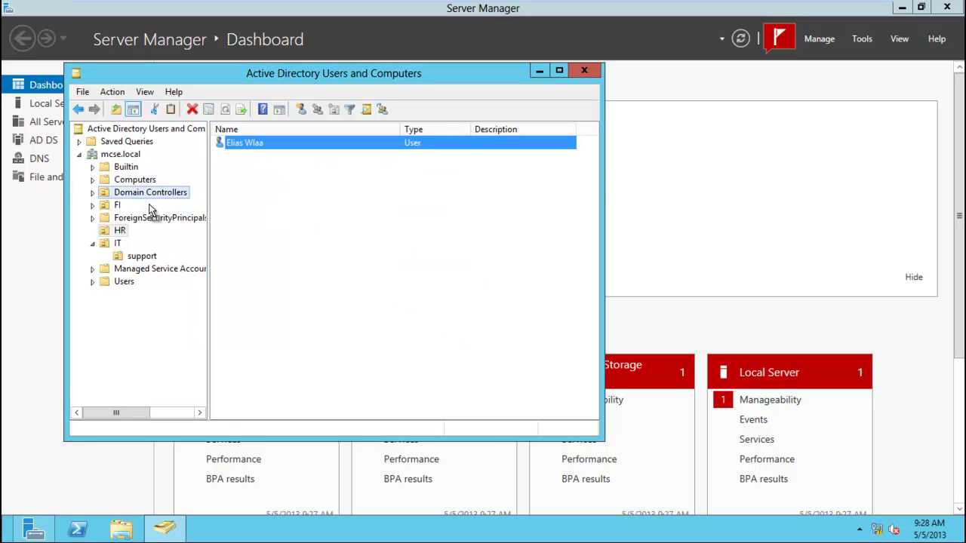
left_click_drag(133, 252, 135, 256)
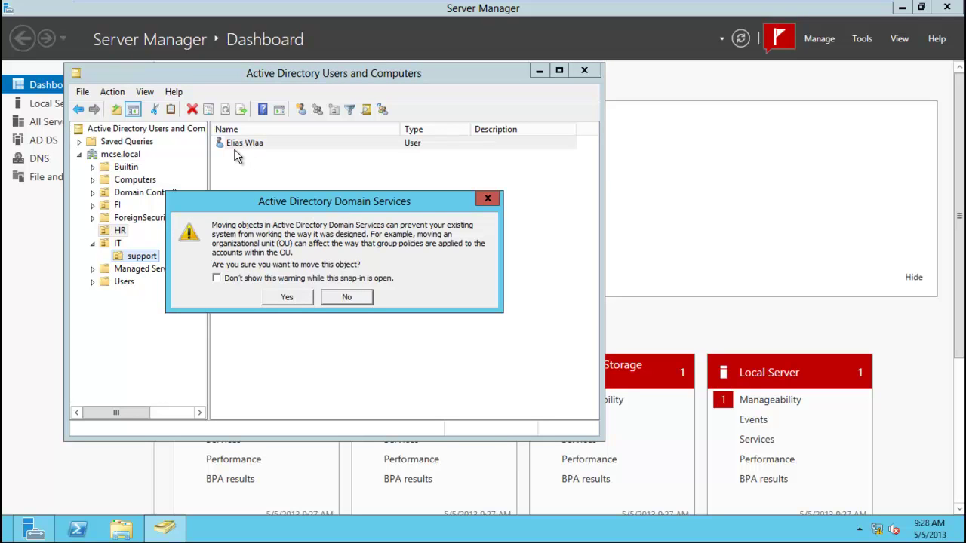
left_click(249, 281)
left_click(289, 299)
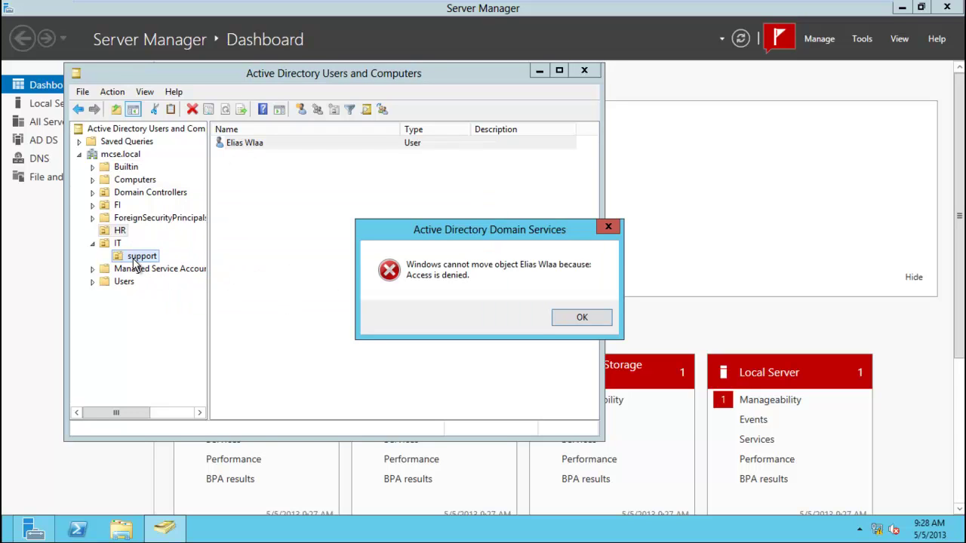
left_click(572, 331)
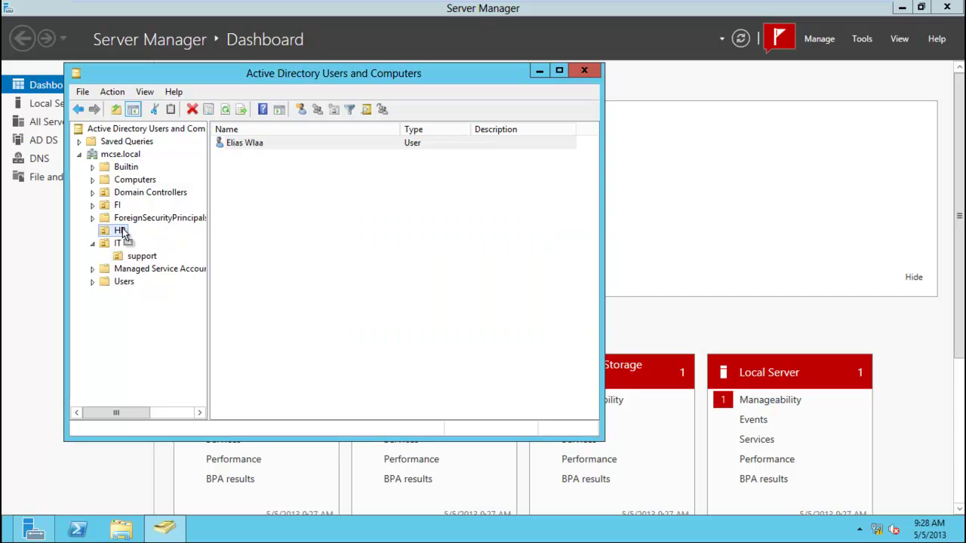
left_click_drag(123, 233, 125, 253)
left_click(566, 318)
left_click_drag(257, 146, 118, 207)
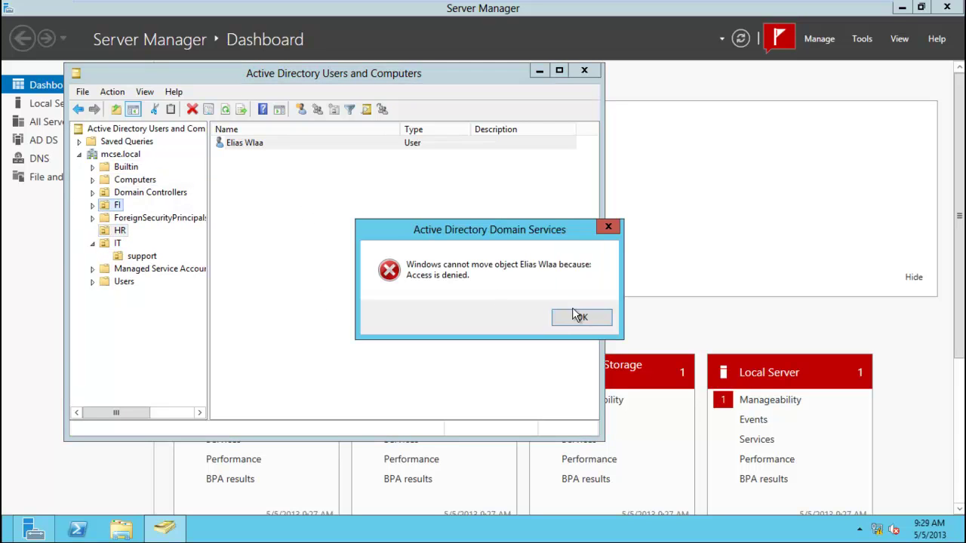
left_click(585, 321)
left_click(118, 233)
left_click(323, 235)
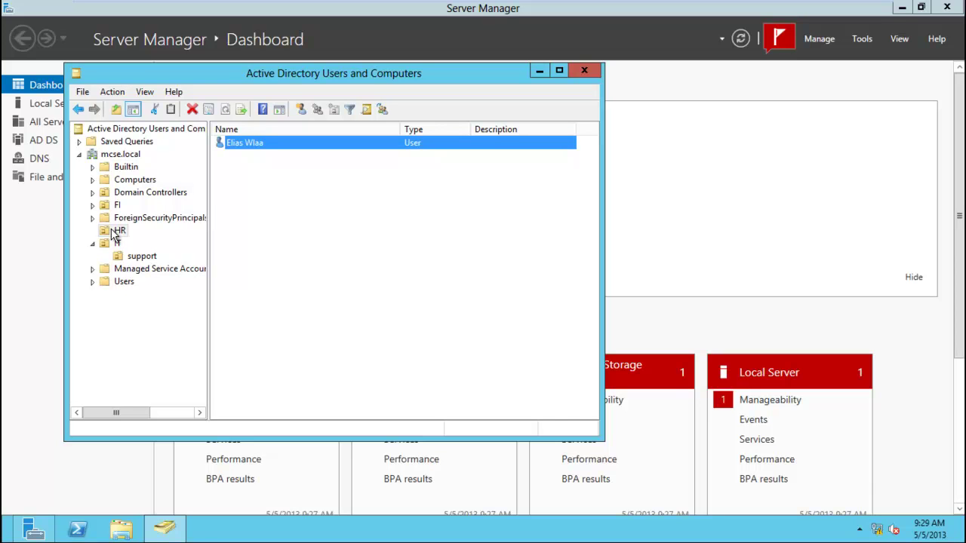
Sign out of the current session from the Start screen.
key("super")
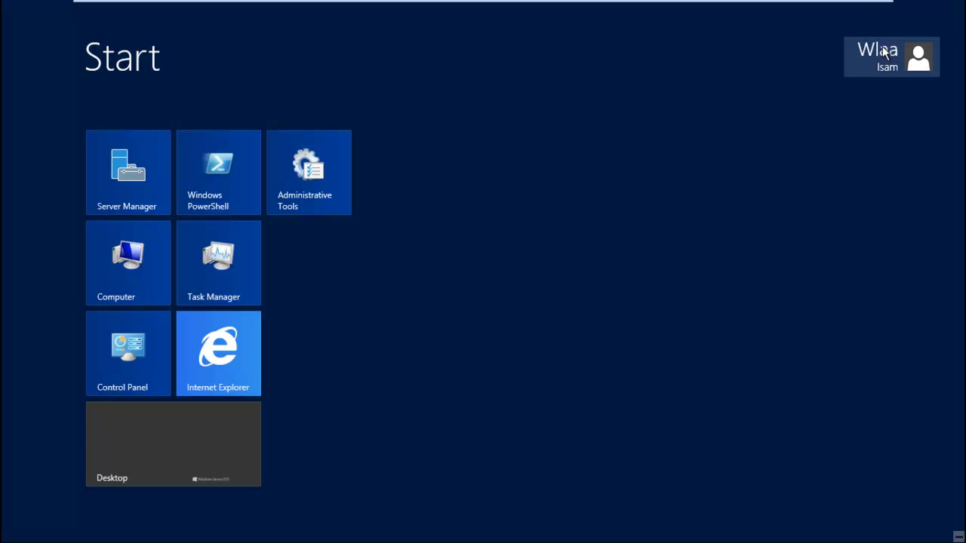
left_click(886, 53)
left_click(804, 127)
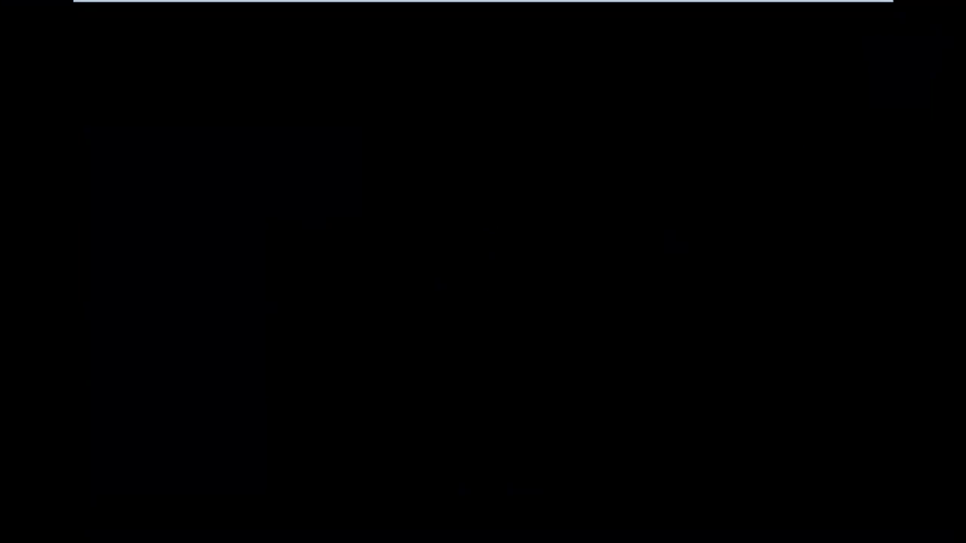
mouse_move(312, 2)
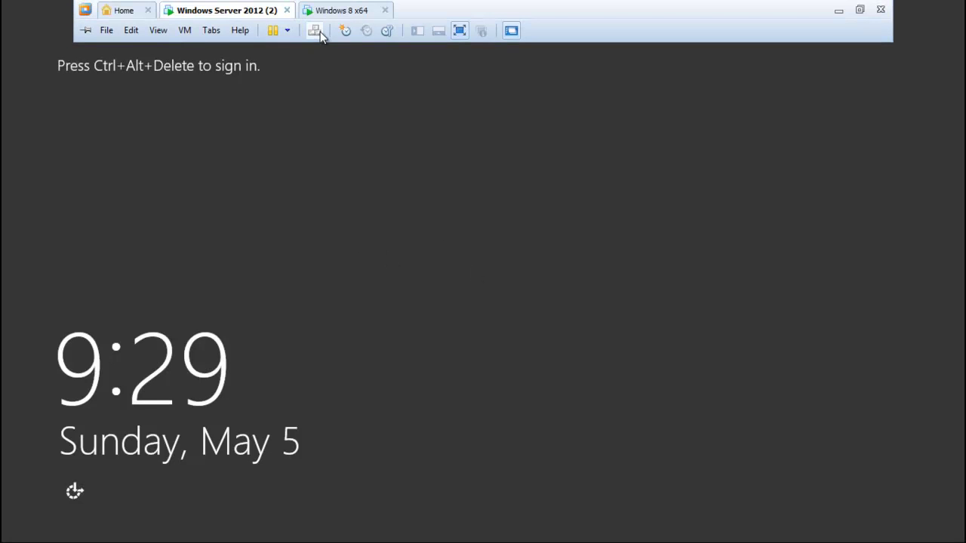
left_click(315, 32)
left_click(529, 184)
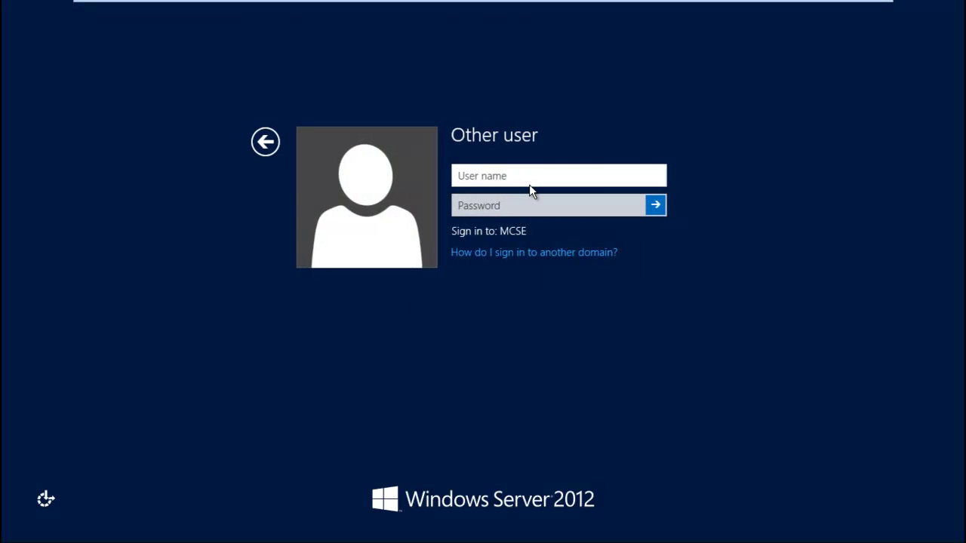
type("administrator@mcse")
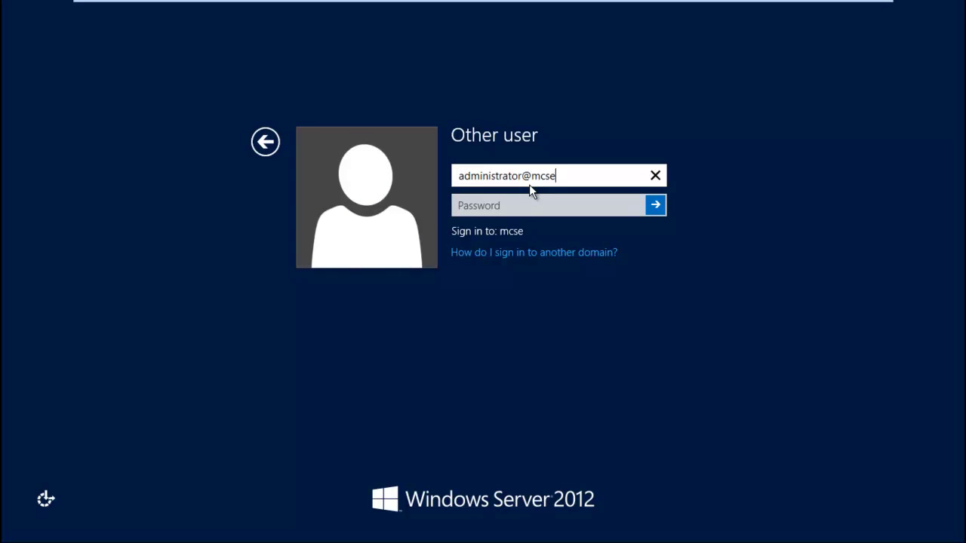
type(".lcaol")
key("BackSpace")
key("BackSpace")
key("BackSpace")
key("BackSpace")
type("ocal")
key("Tab")
type("******")
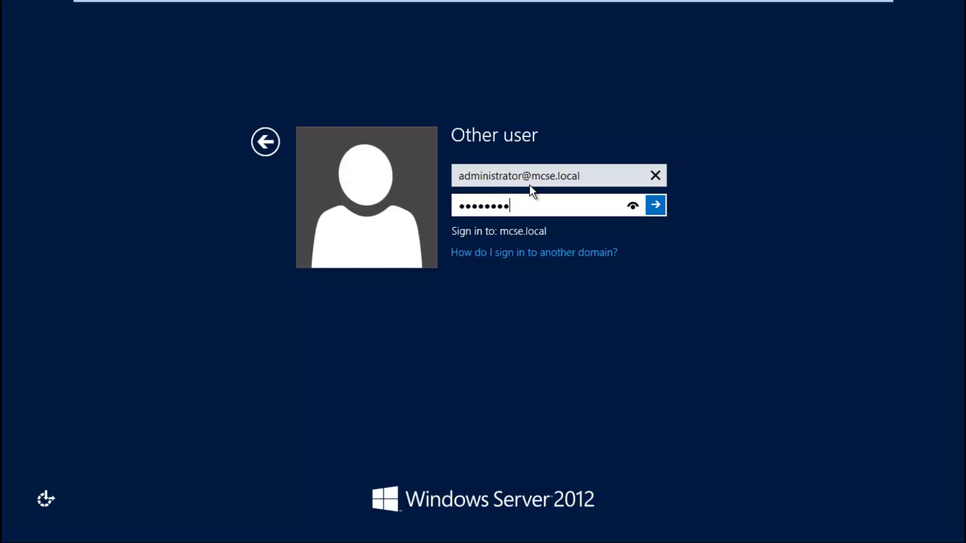
key("Return")
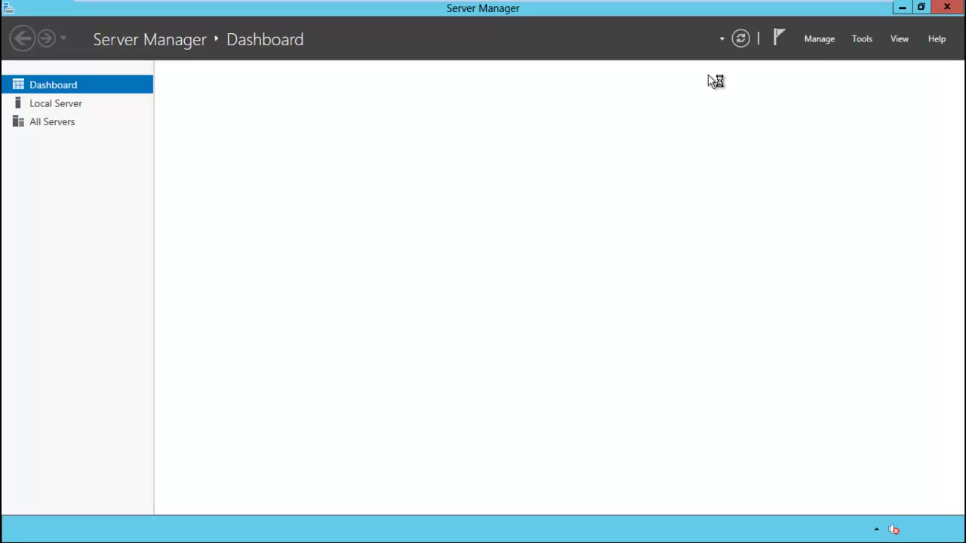
Open Active Directory Users and Computers, check the HR unit's properties, and cancel them.
left_click(857, 40)
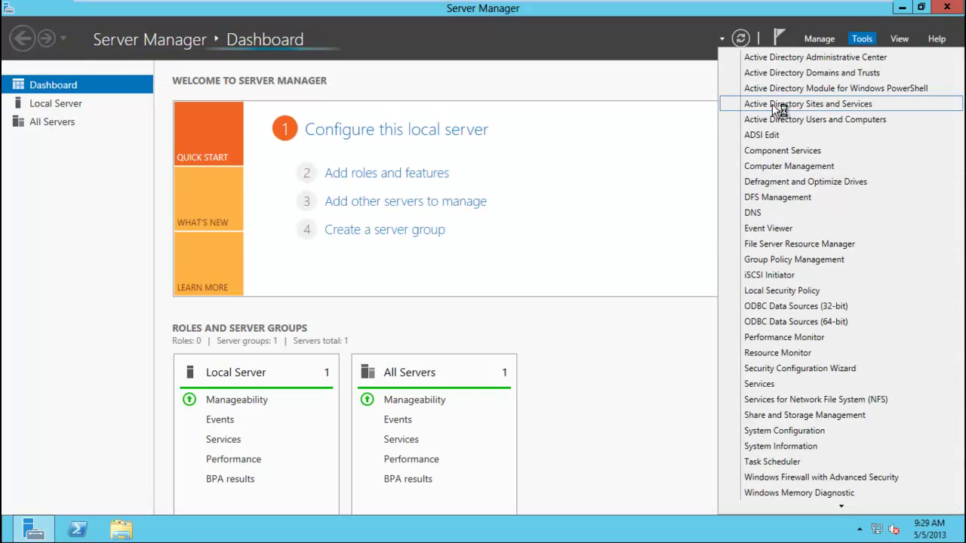
left_click(789, 120)
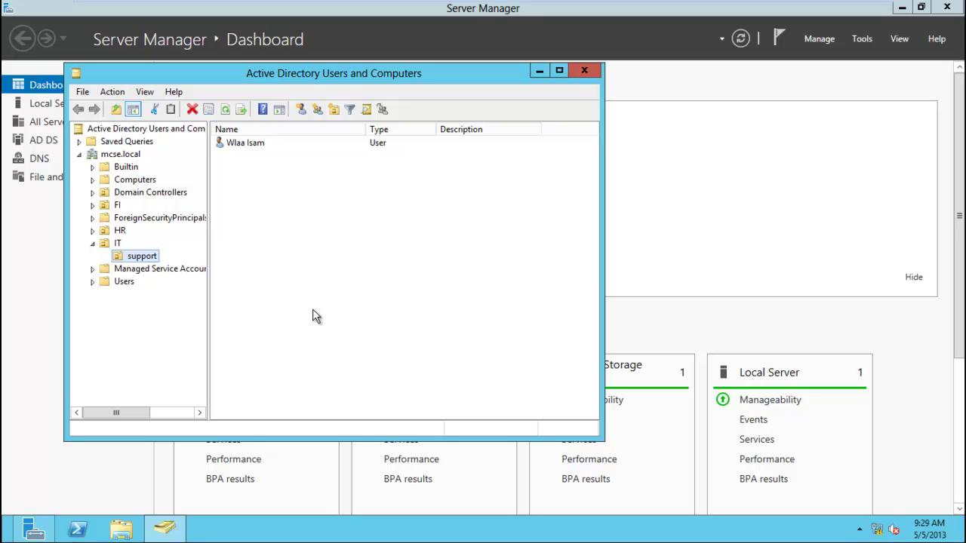
left_click(122, 232)
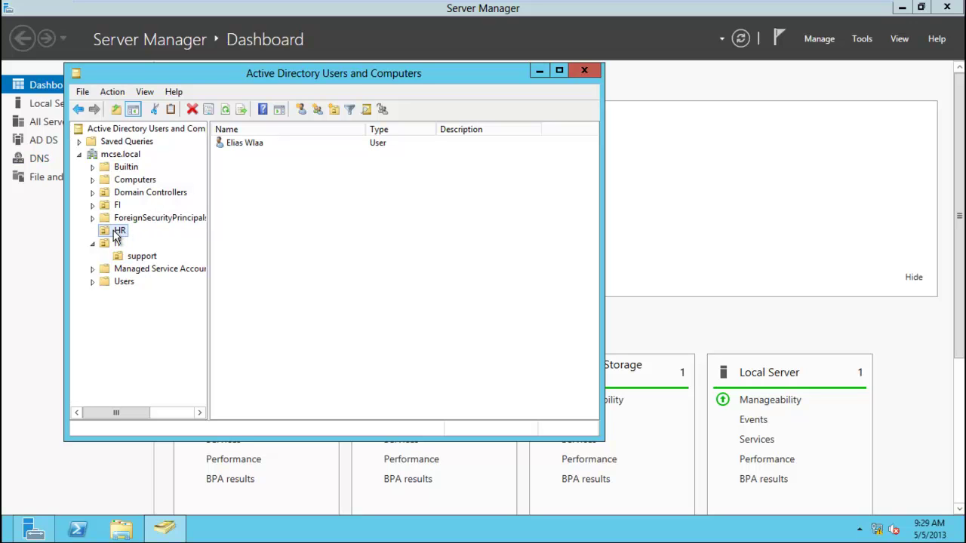
right_click(116, 237)
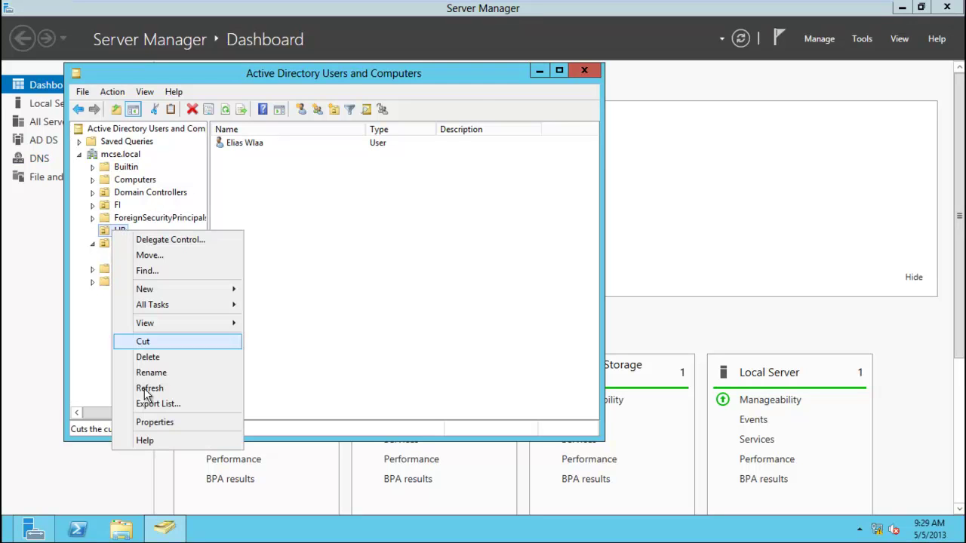
left_click(163, 421)
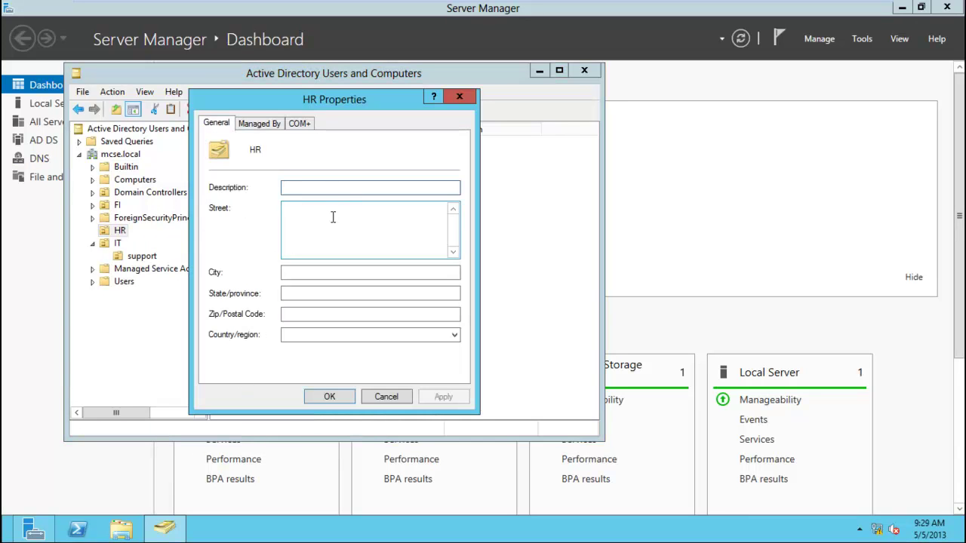
left_click(259, 123)
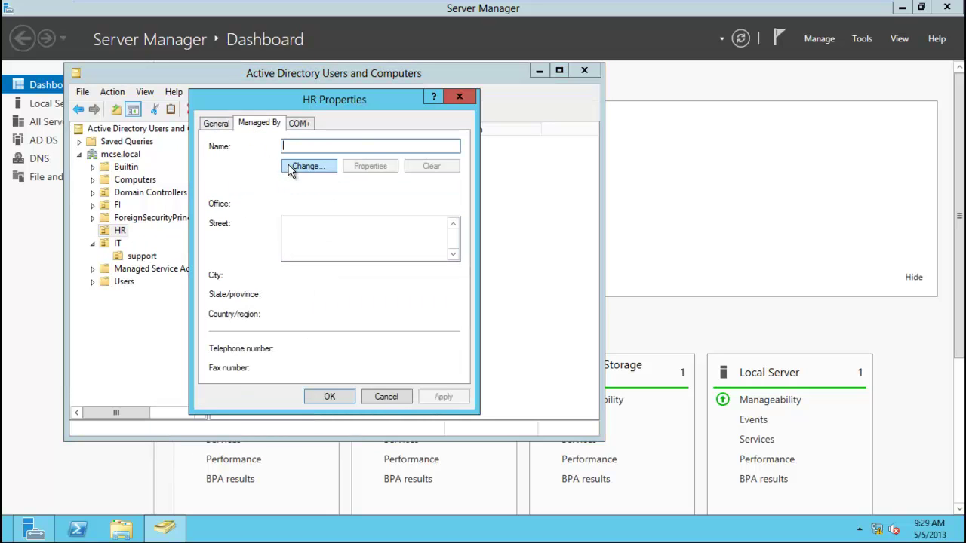
left_click(386, 398)
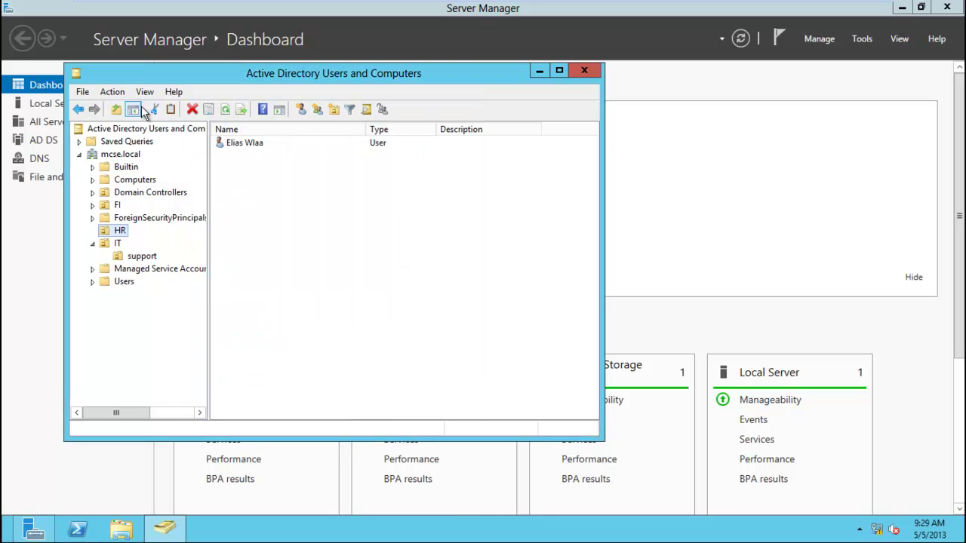
Turn on View > Advanced Features.
left_click(113, 92)
mouse_move(146, 94)
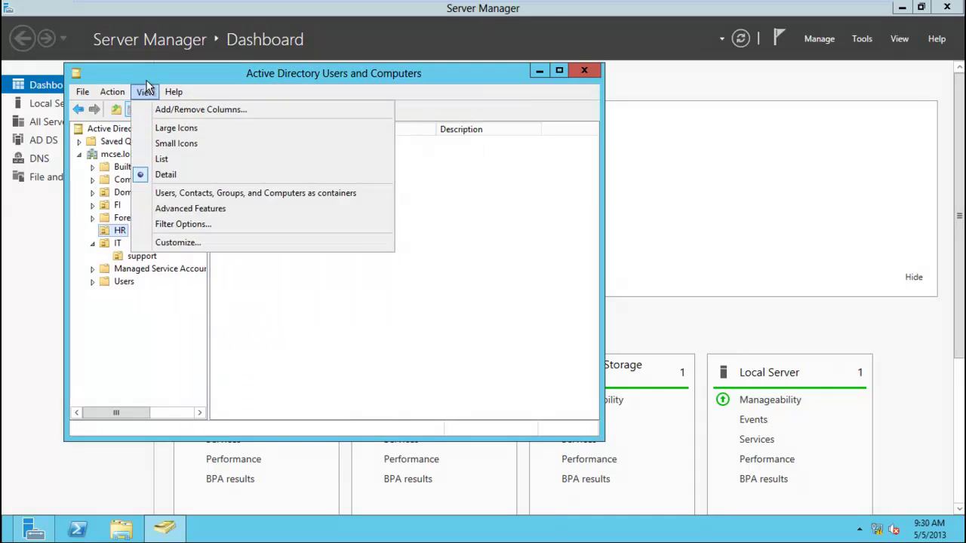
left_click(235, 210)
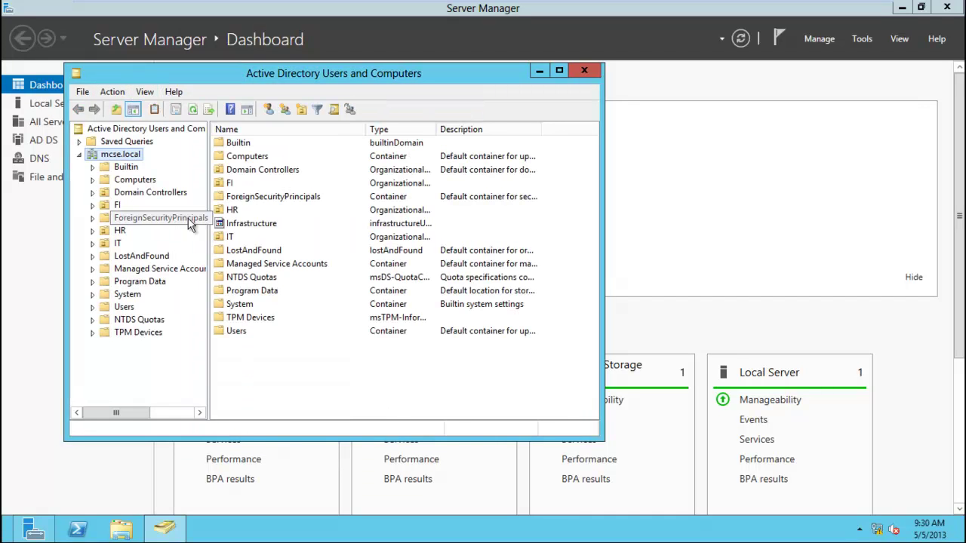
Remove the delegated user's entry from HR's Security permissions and apply the change.
left_click(117, 232)
right_click(112, 237)
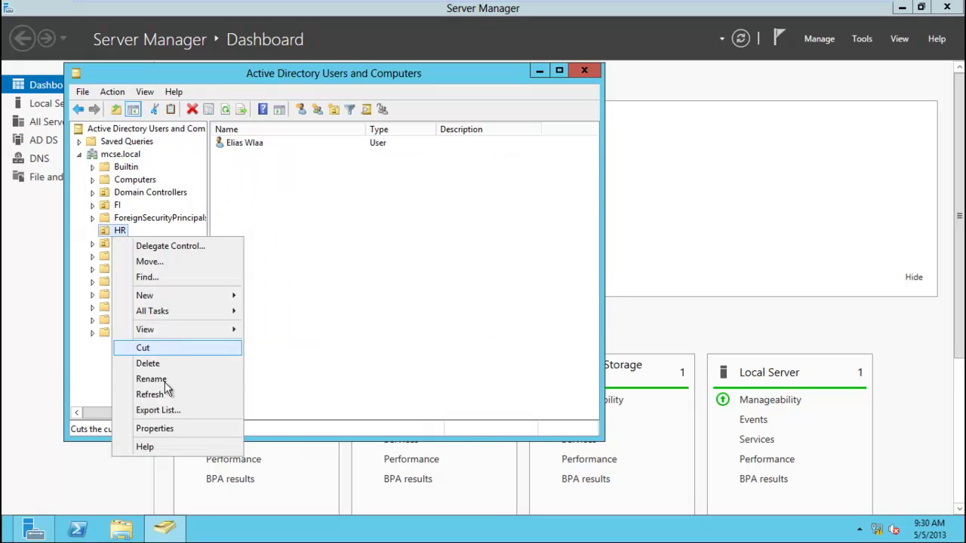
left_click(183, 428)
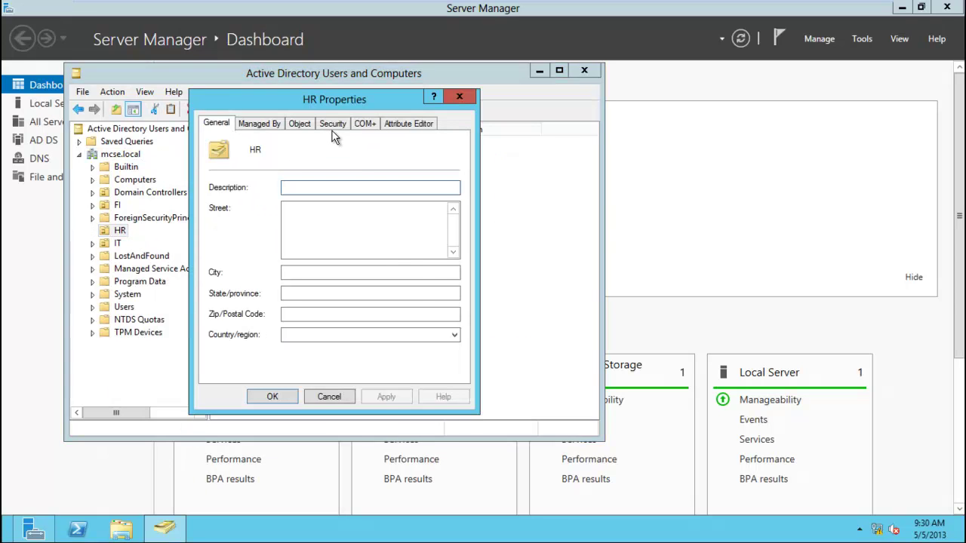
left_click(333, 122)
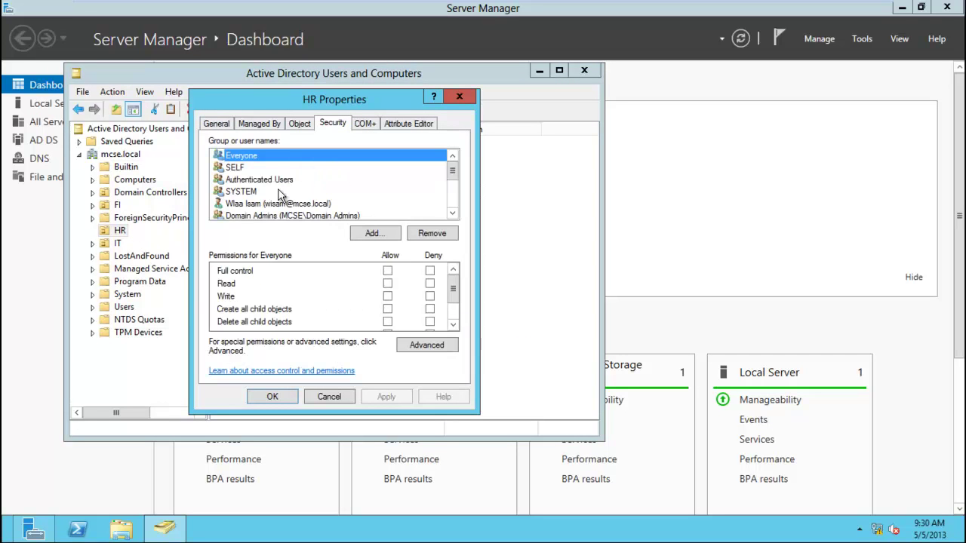
left_click(256, 205)
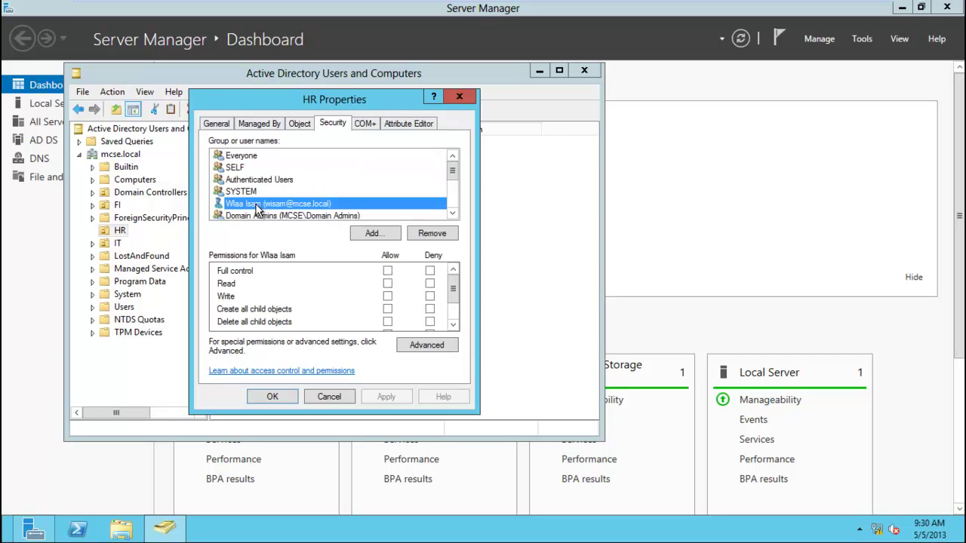
left_click(433, 239)
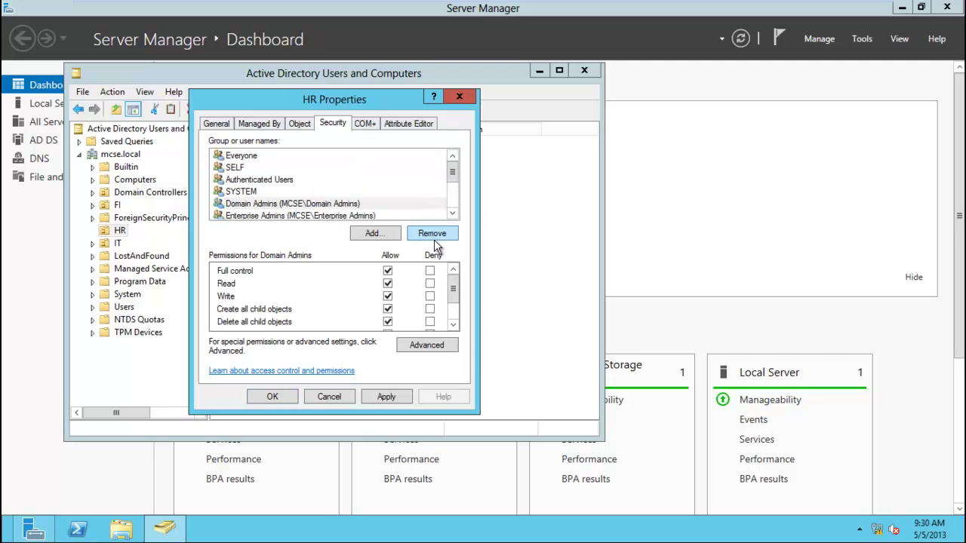
left_click(391, 402)
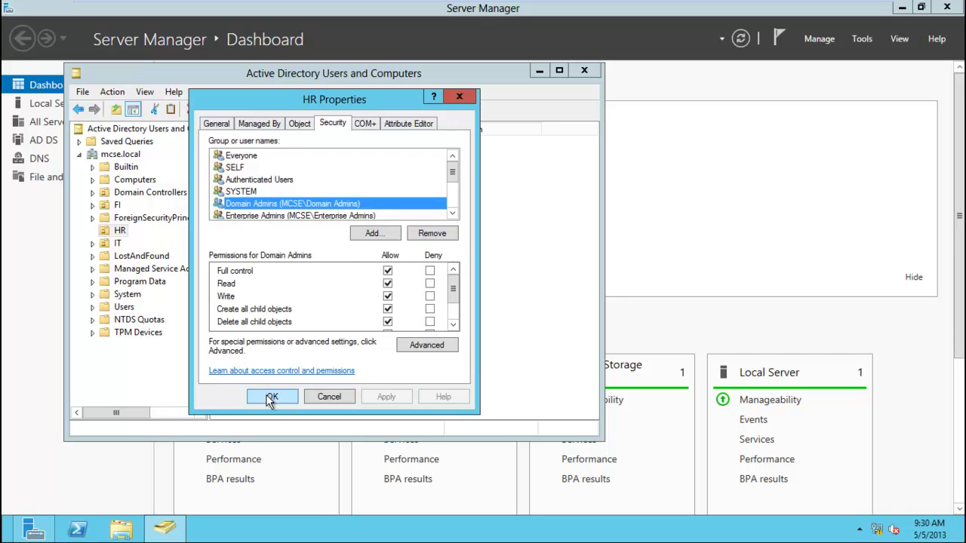
left_click_drag(454, 287, 456, 305)
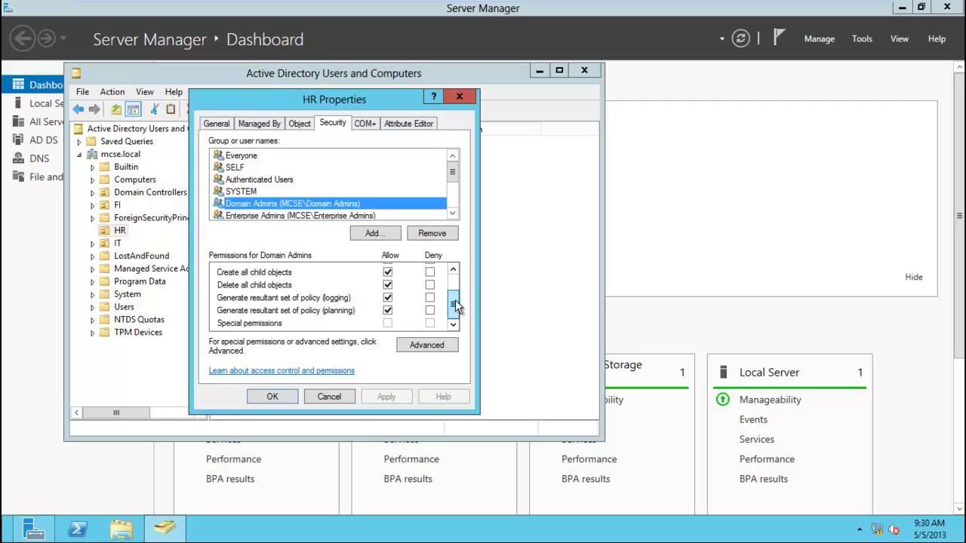
left_click(278, 393)
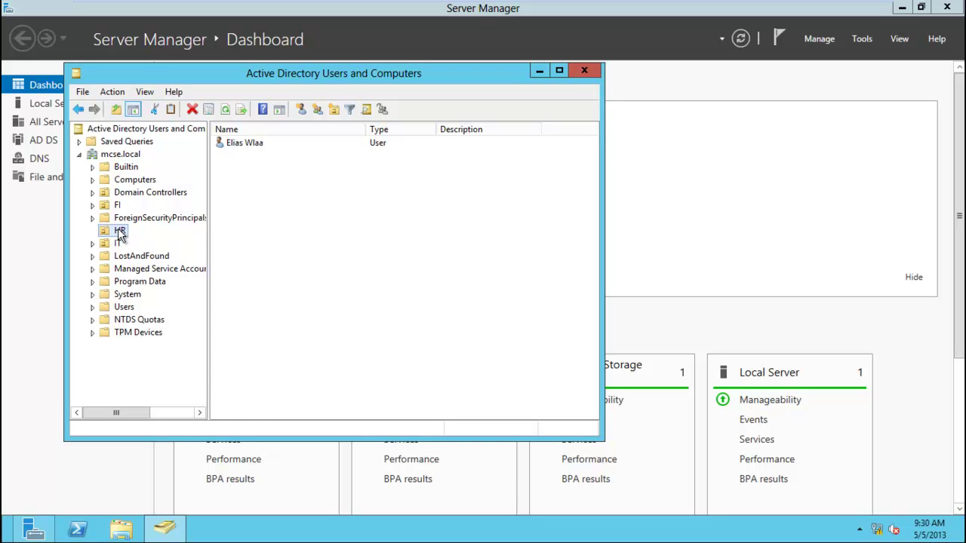
Rerun Delegate Control on HR and add the delegated domain user account.
right_click(118, 234)
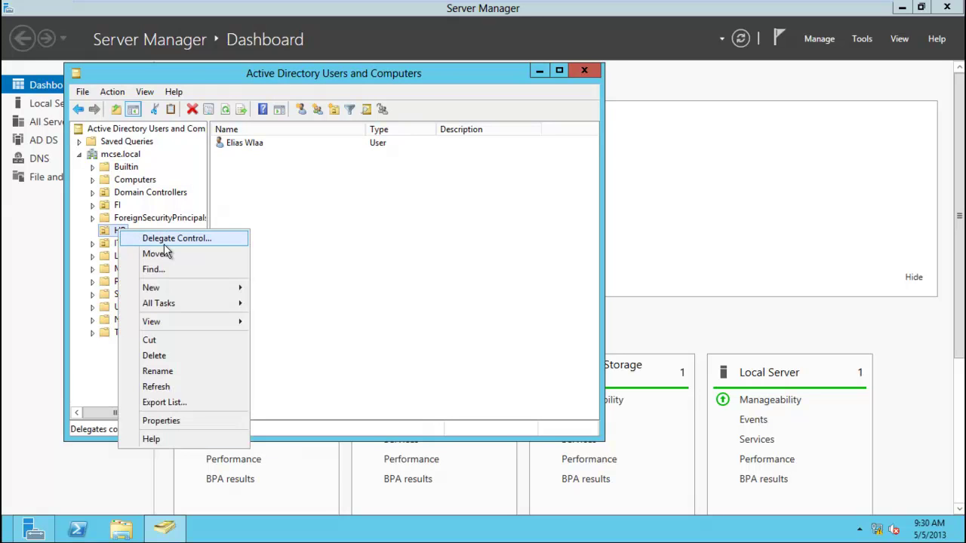
left_click(164, 241)
left_click(278, 337)
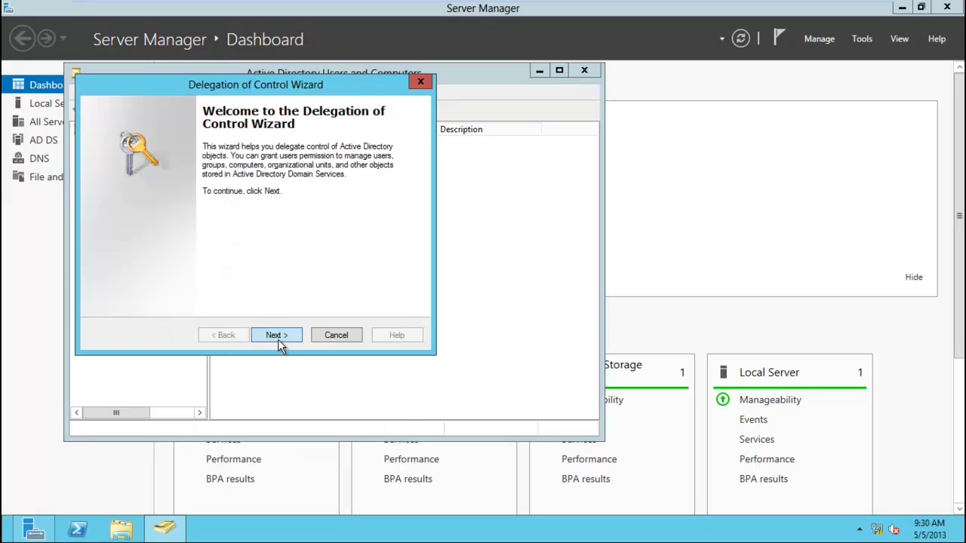
left_click(336, 272)
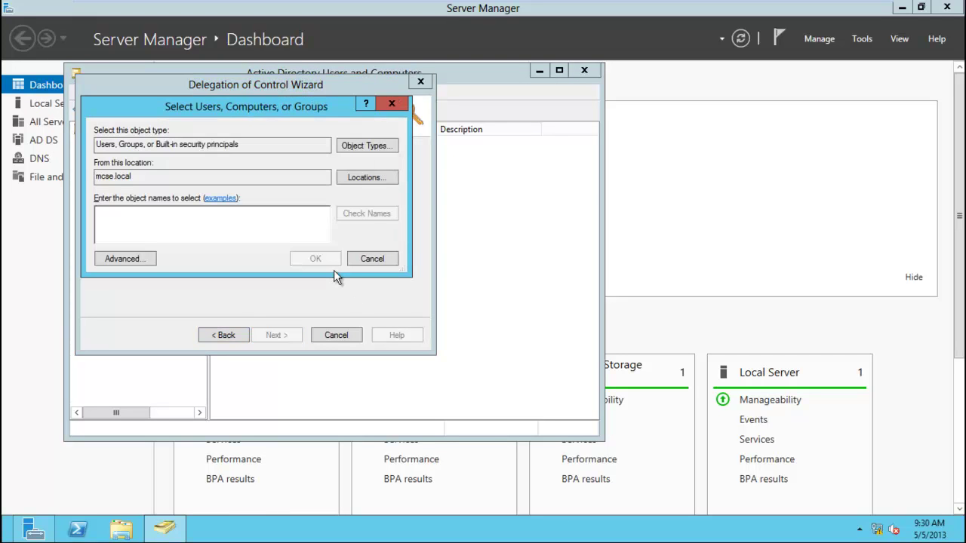
type("wisam")
left_click(334, 264)
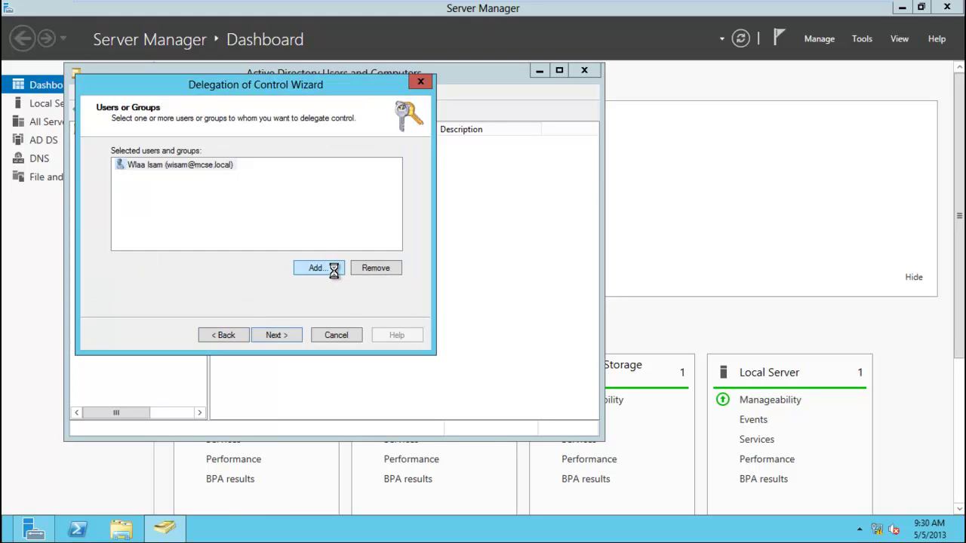
left_click(276, 335)
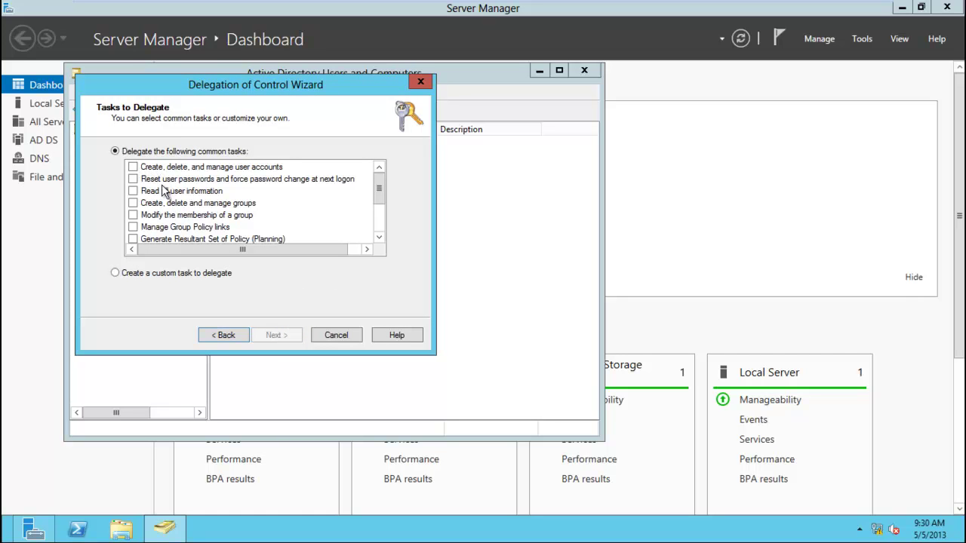
Try ticking the password-reset and group-membership tasks in the Tasks to Delegate list.
left_click(213, 179)
double_click(214, 179)
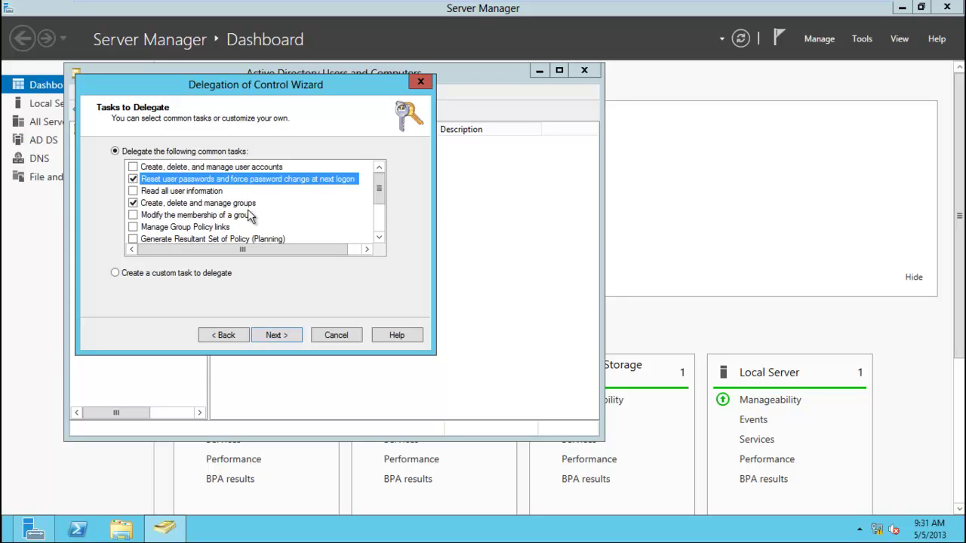
left_click(140, 219)
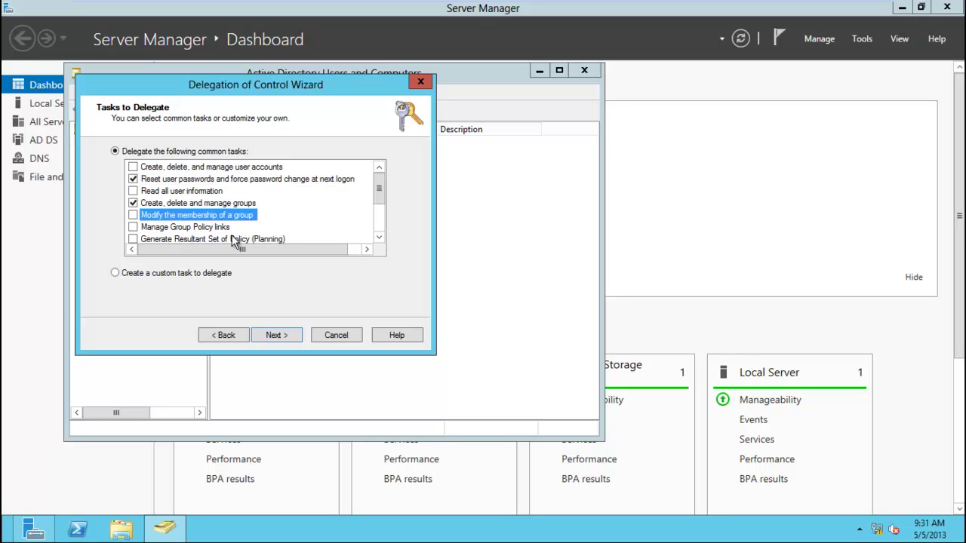
left_click(138, 230)
left_click(134, 231)
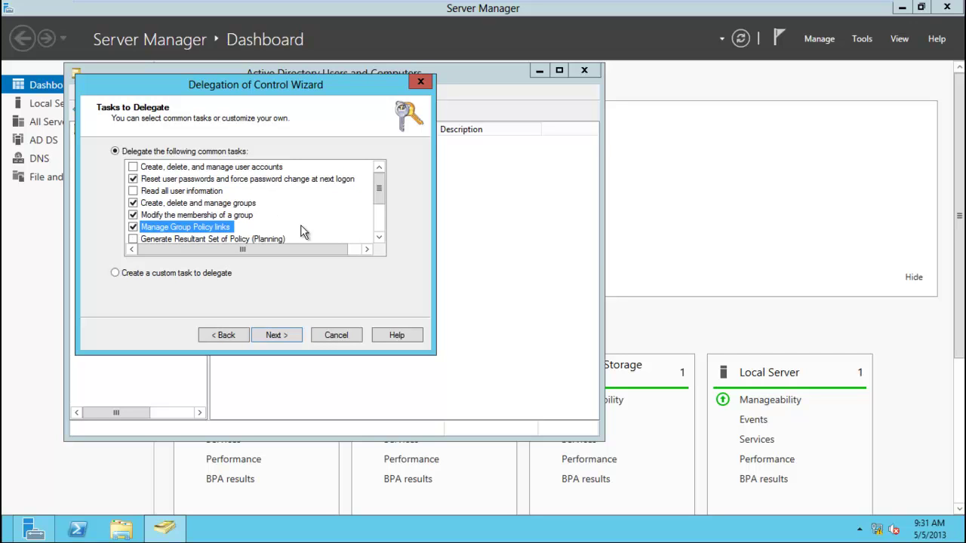
left_click_drag(381, 193, 380, 214)
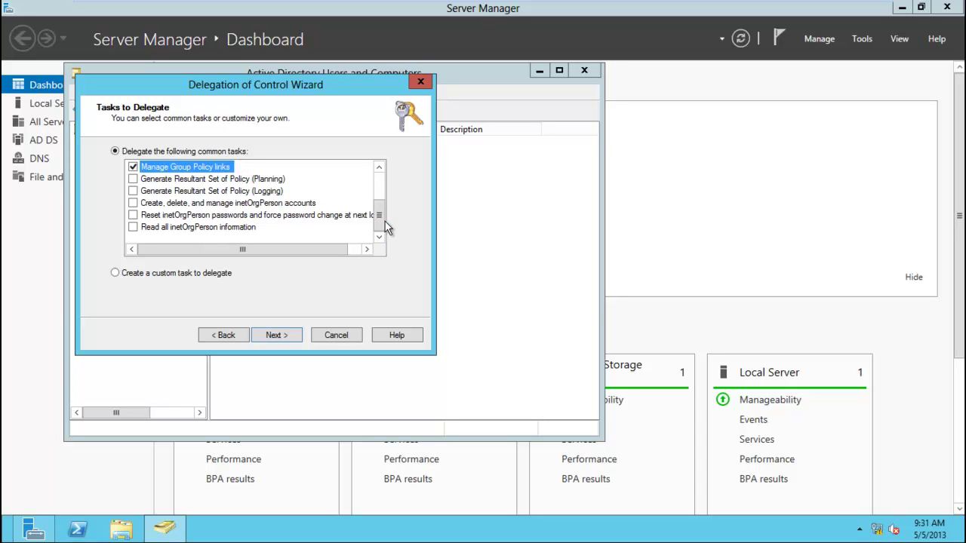
left_click_drag(381, 221, 380, 189)
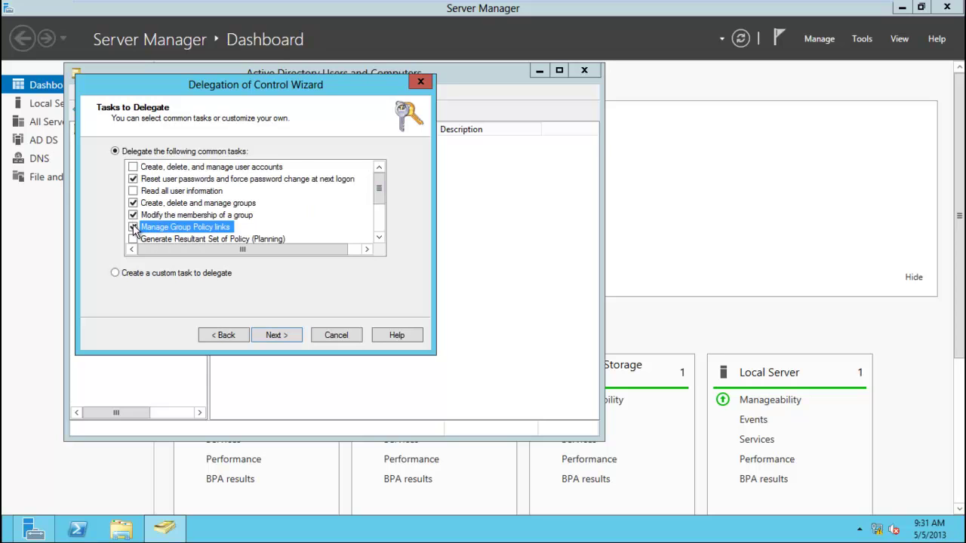
Leave only 'Create, delete, and manage user accounts' checked and finish the wizard.
left_click(133, 179)
left_click(132, 167)
left_click(277, 336)
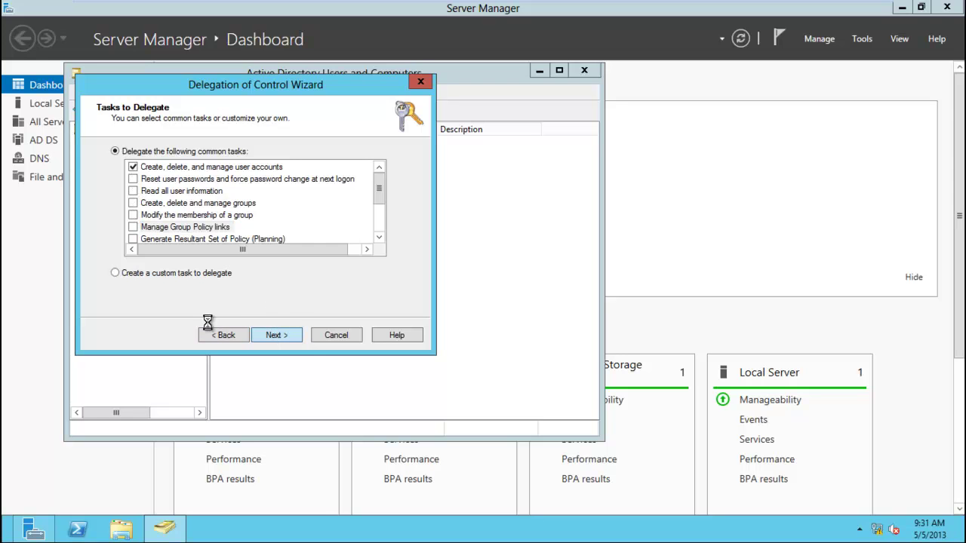
left_click(272, 336)
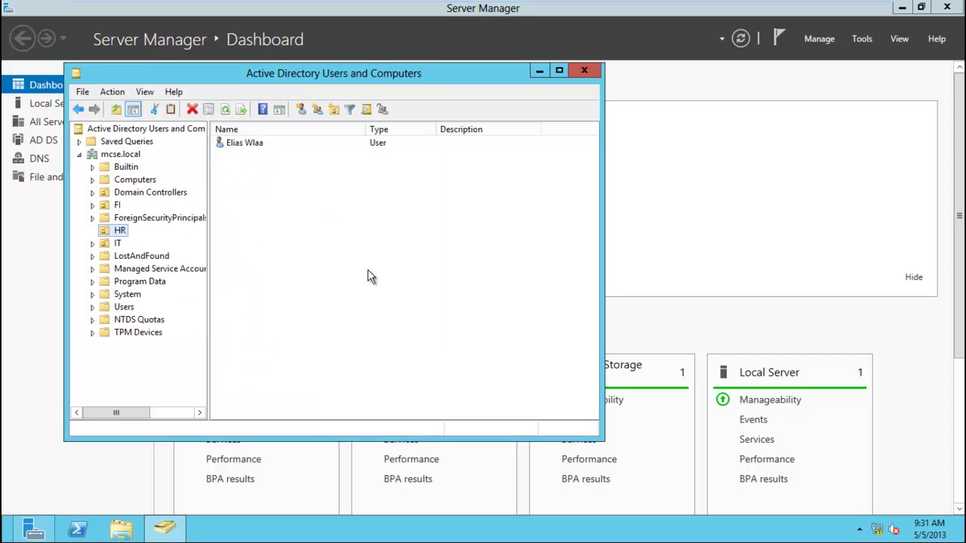
Close Active Directory Users and Computers on the server and switch to the Windows 8 client.
left_click(584, 70)
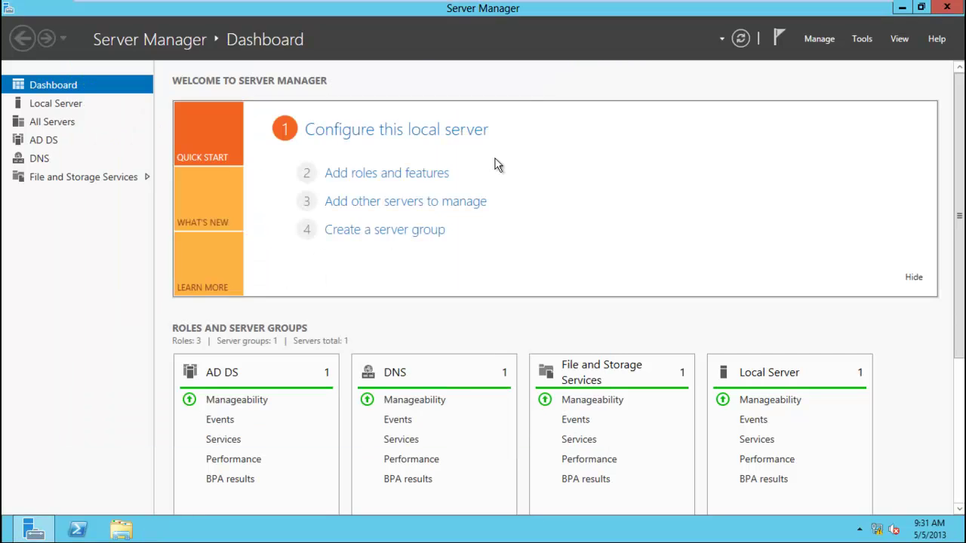
left_click(346, 9)
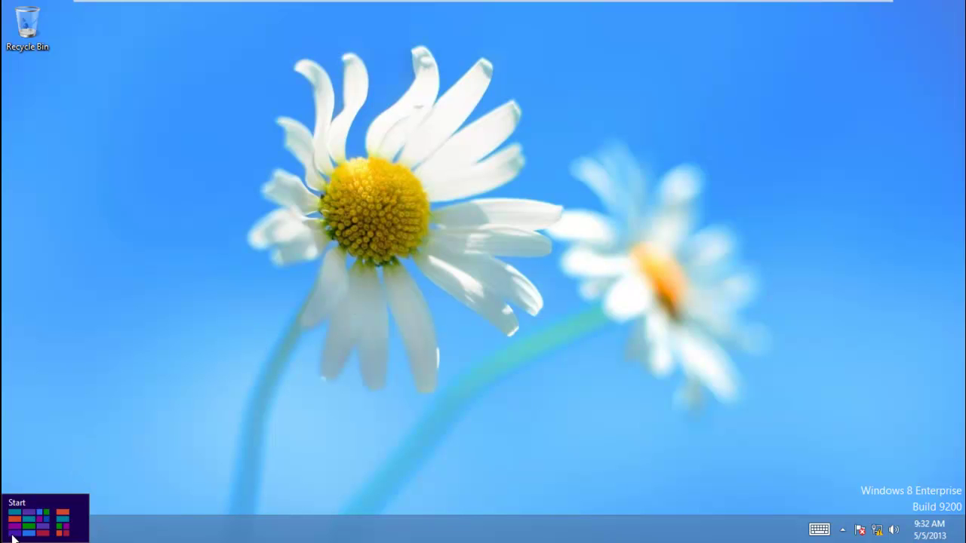
Open Administrative Tools through Control Panel's System and Security category.
right_click(10, 534)
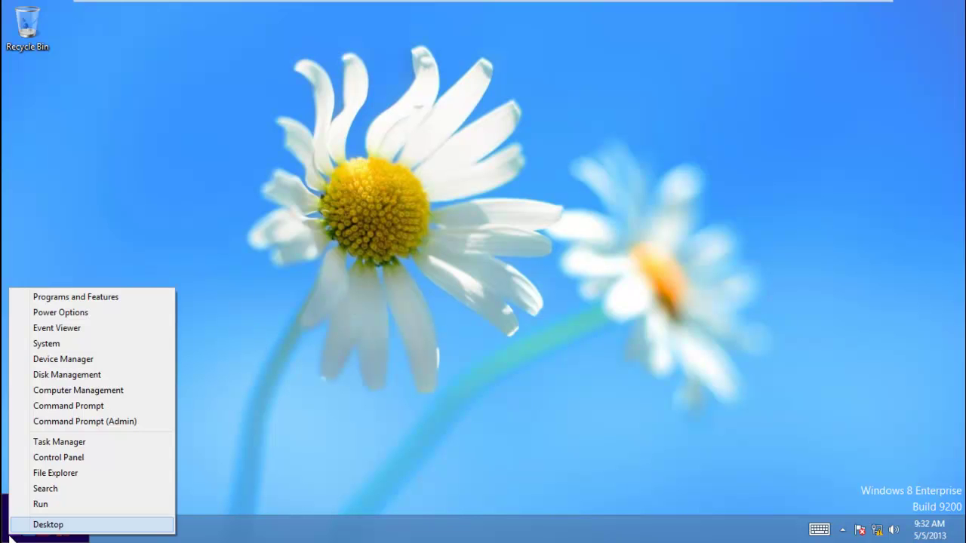
left_click(82, 458)
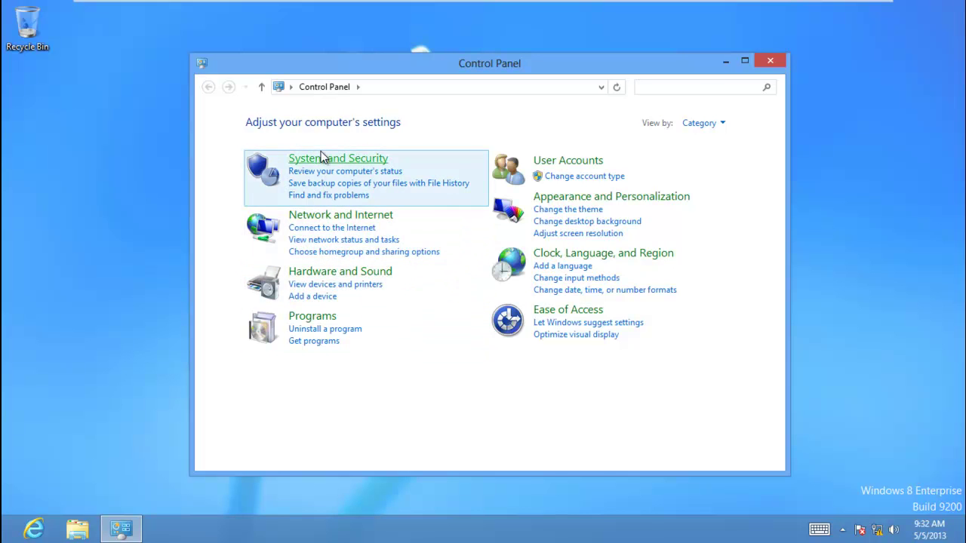
left_click(323, 159)
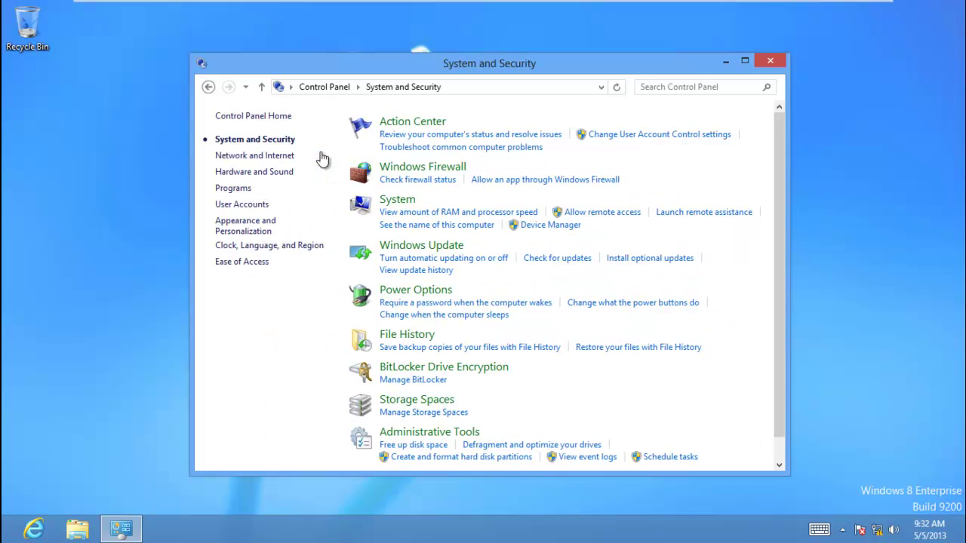
left_click(422, 436)
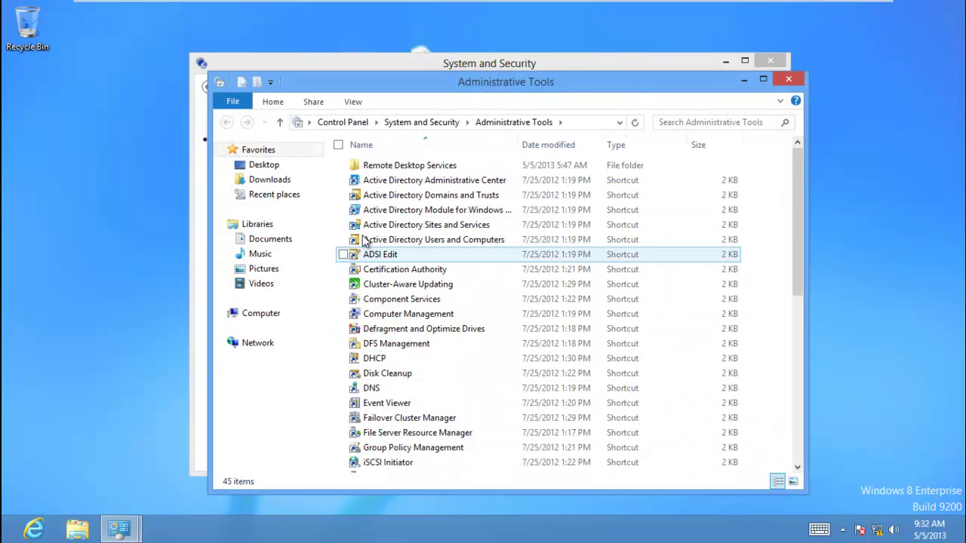
Select the ADUC, ADSI Edit, DHCP, DFS Management, Disk Cleanup, DNS and Event Viewer shortcuts.
left_click(413, 245)
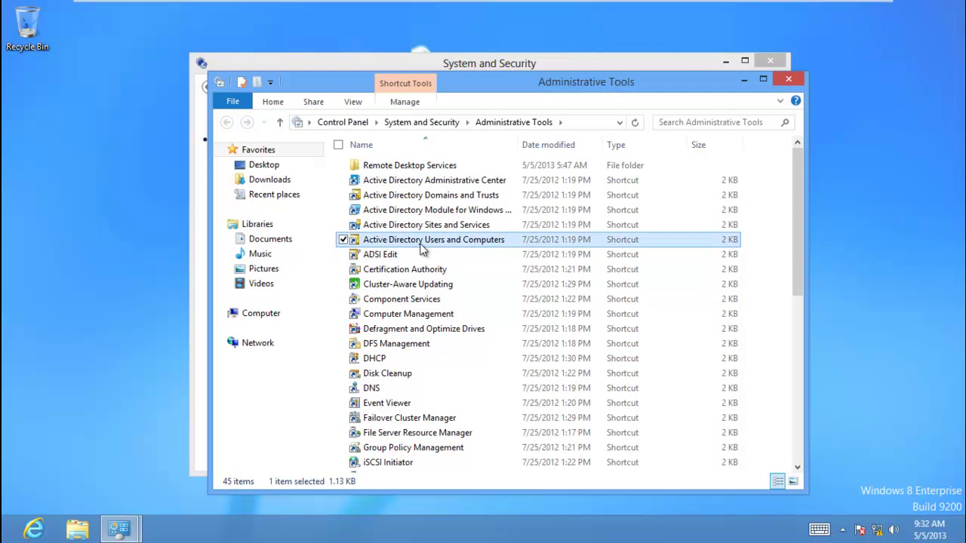
left_click(398, 257)
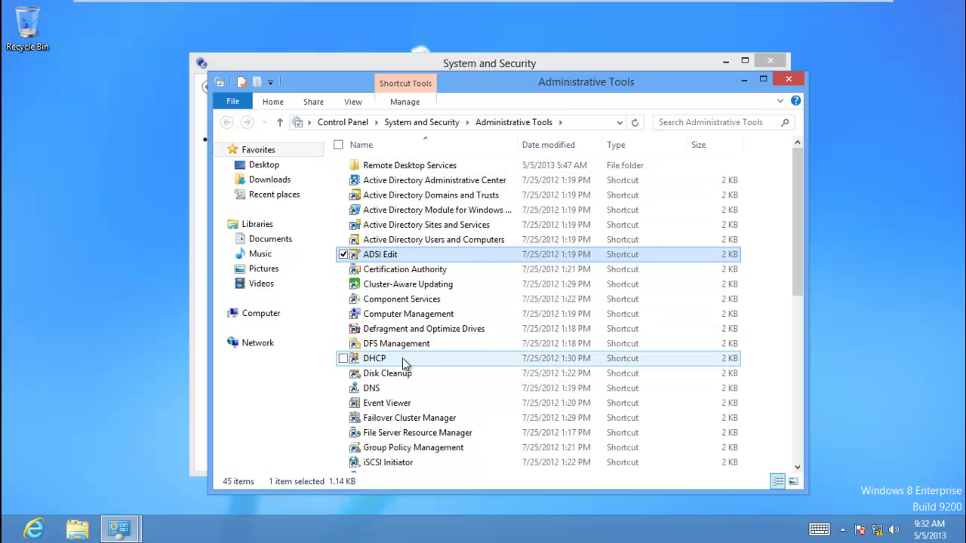
left_click(432, 361)
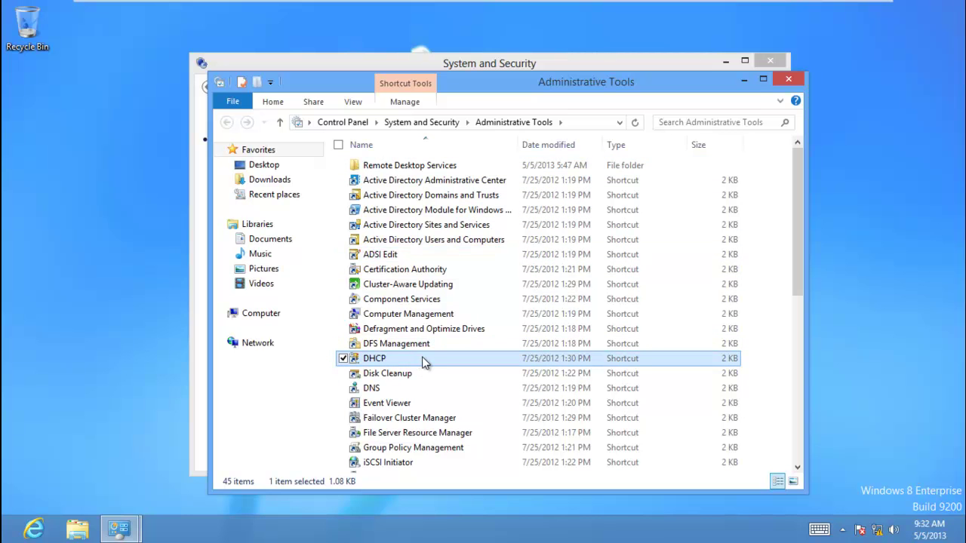
left_click(414, 346)
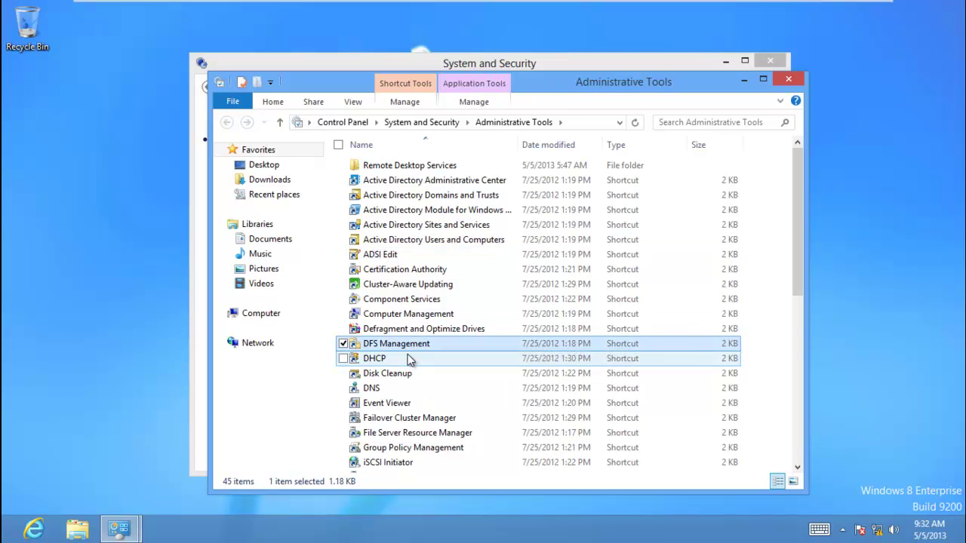
left_click(410, 376)
left_click(406, 391)
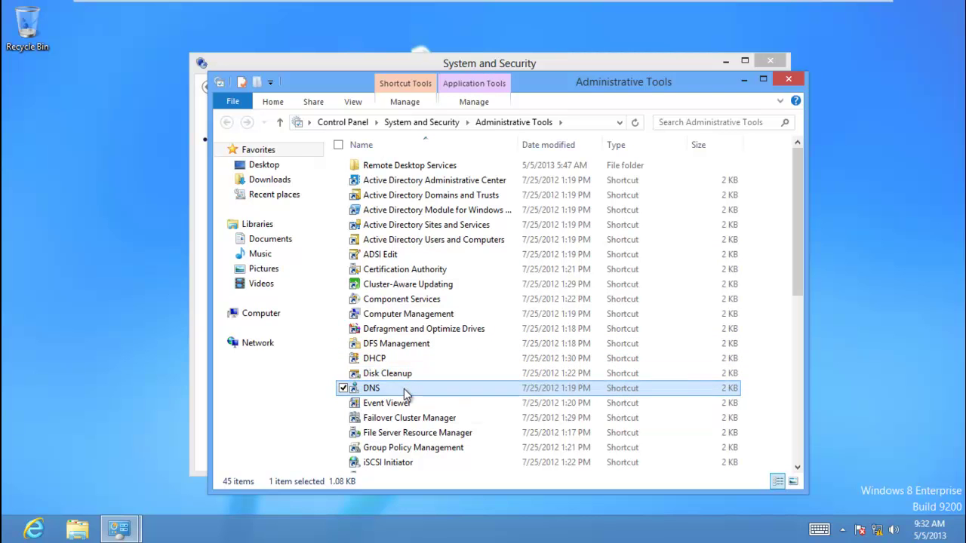
left_click(411, 405)
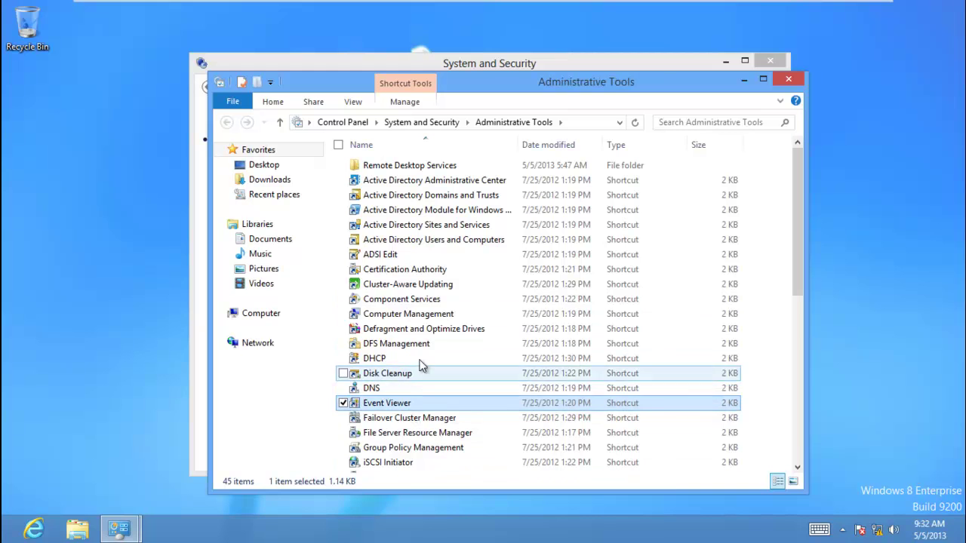
Close Administrative Tools and sign the Administrator out from the Start screen.
left_click(789, 79)
key("super")
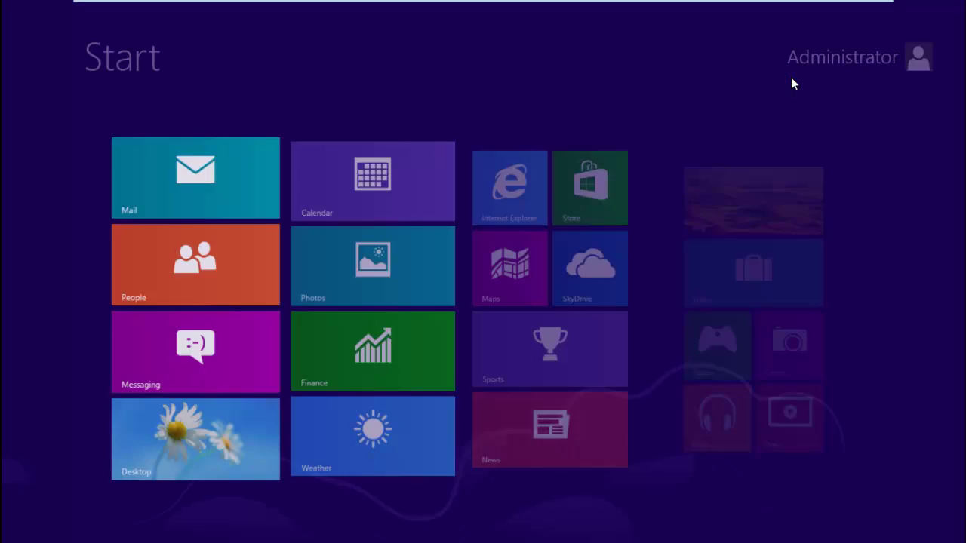
left_click(805, 58)
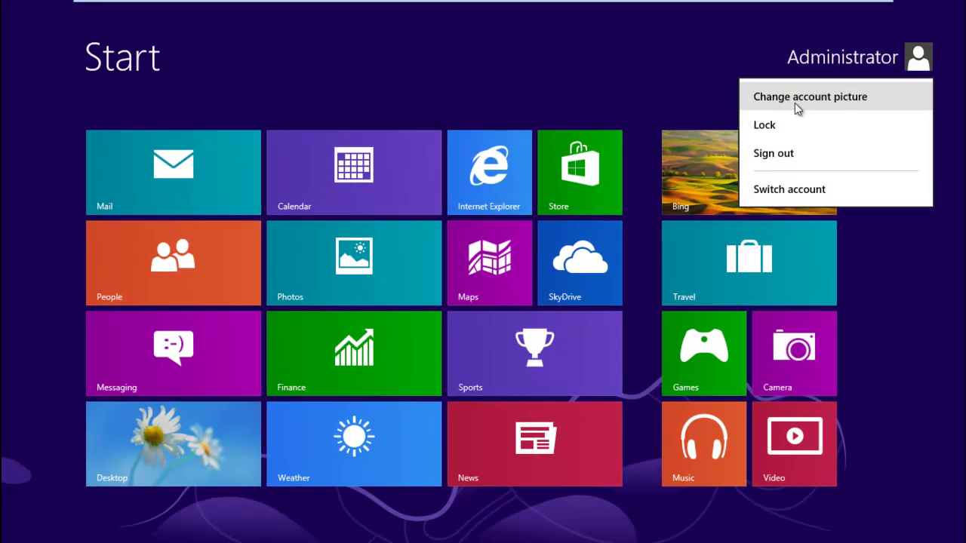
left_click(801, 152)
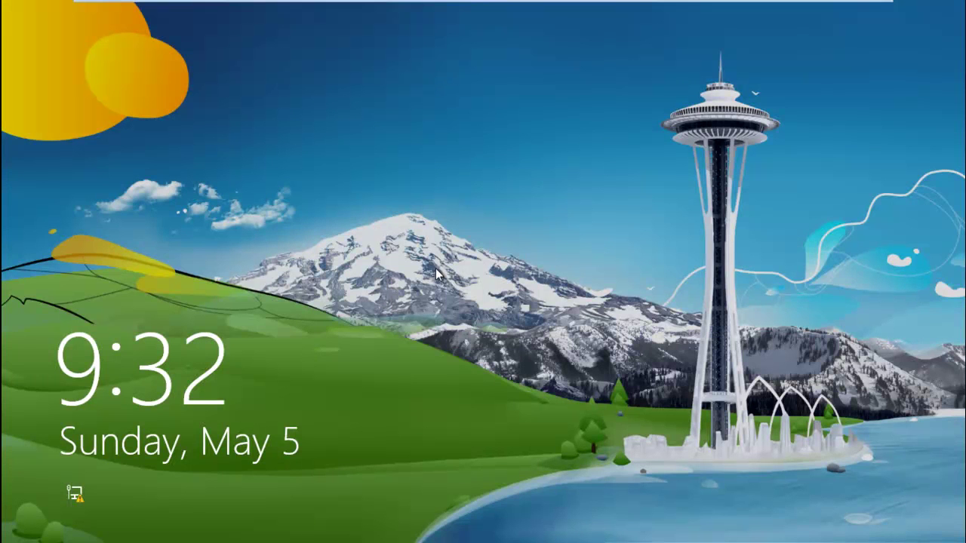
Sign in as Other user with the delegated mcse.local domain account and its password.
left_click(435, 268)
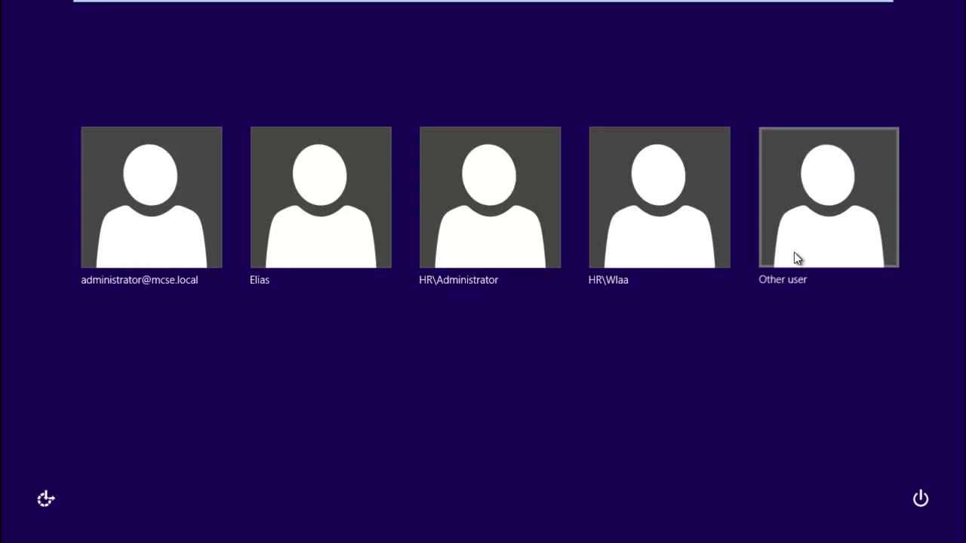
left_click(793, 253)
type("wisa")
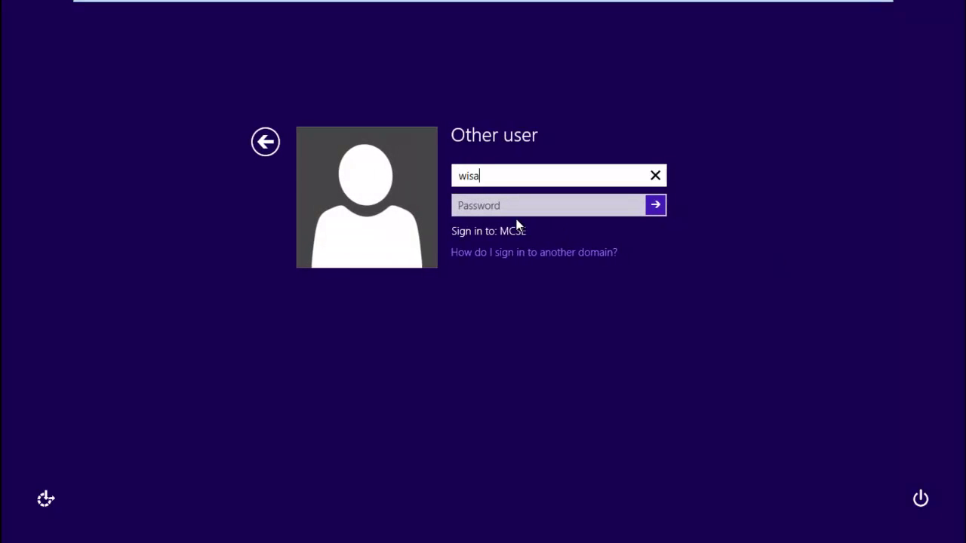
type("m@mcse.local")
key("Tab")
type("P")
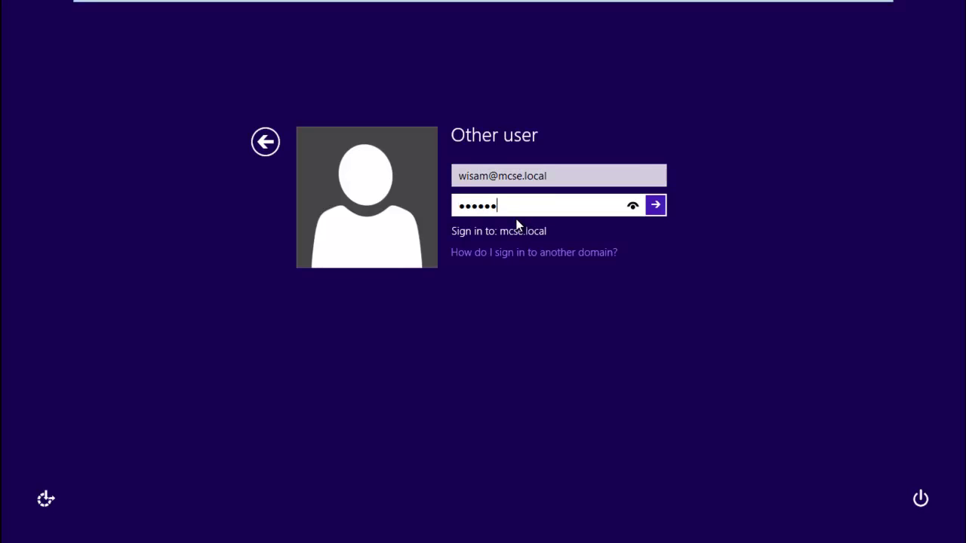
key("Return")
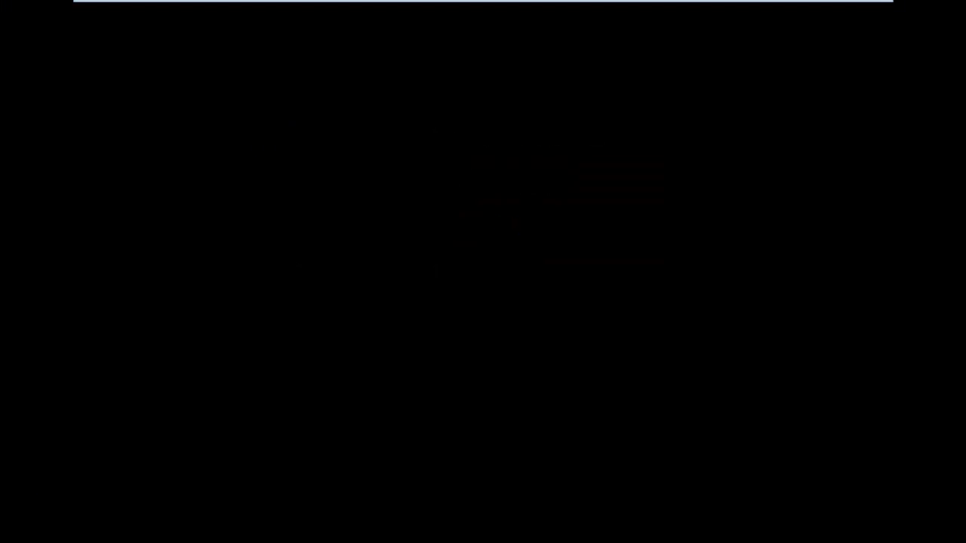
Check the Server VM, return to Windows 8, and toggle VMware full screen off and on.
mouse_move(255, 4)
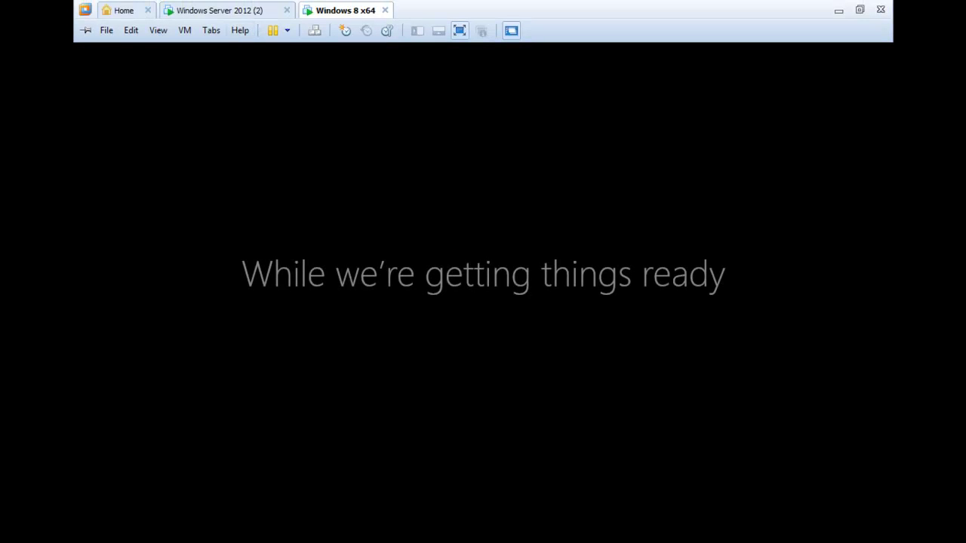
left_click(226, 11)
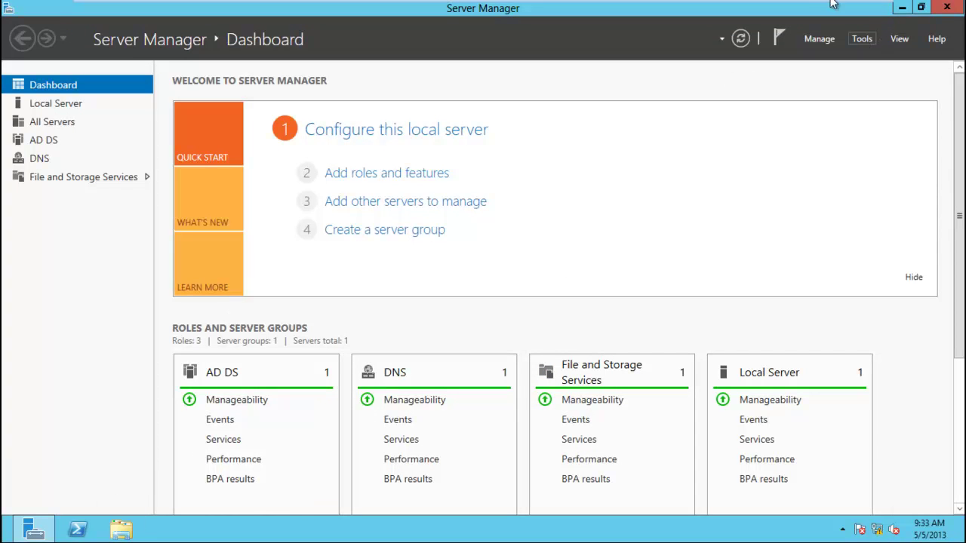
mouse_move(823, 4)
left_click(341, 10)
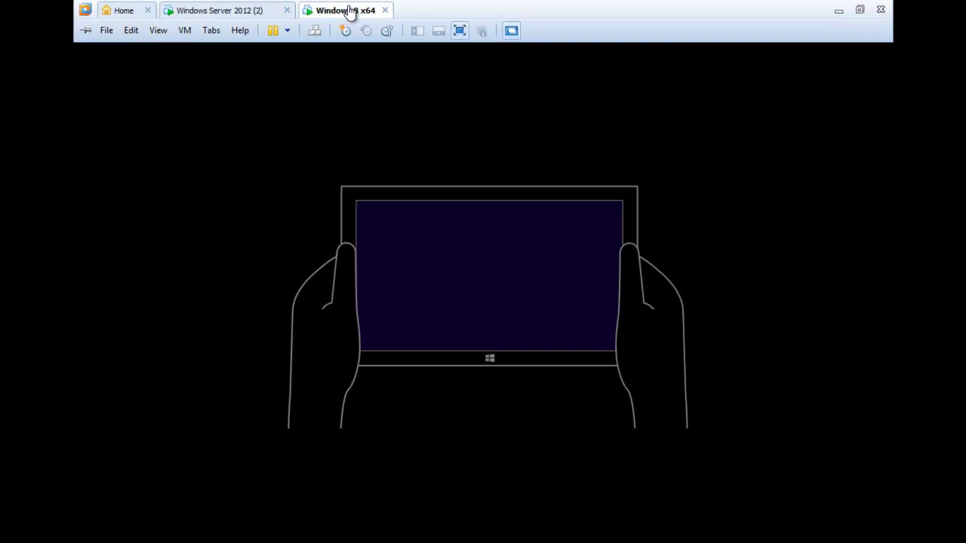
left_click(859, 11)
left_click(643, 532)
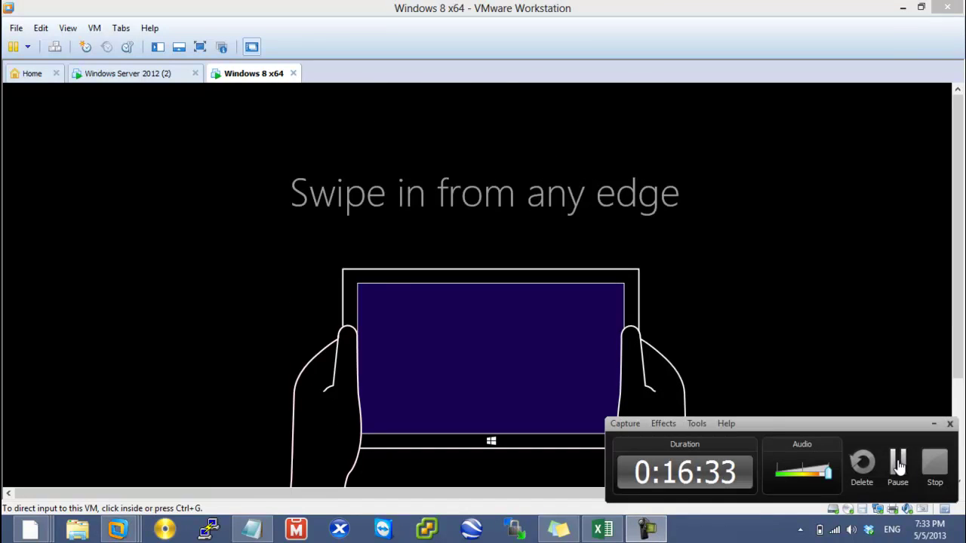
left_click(897, 465)
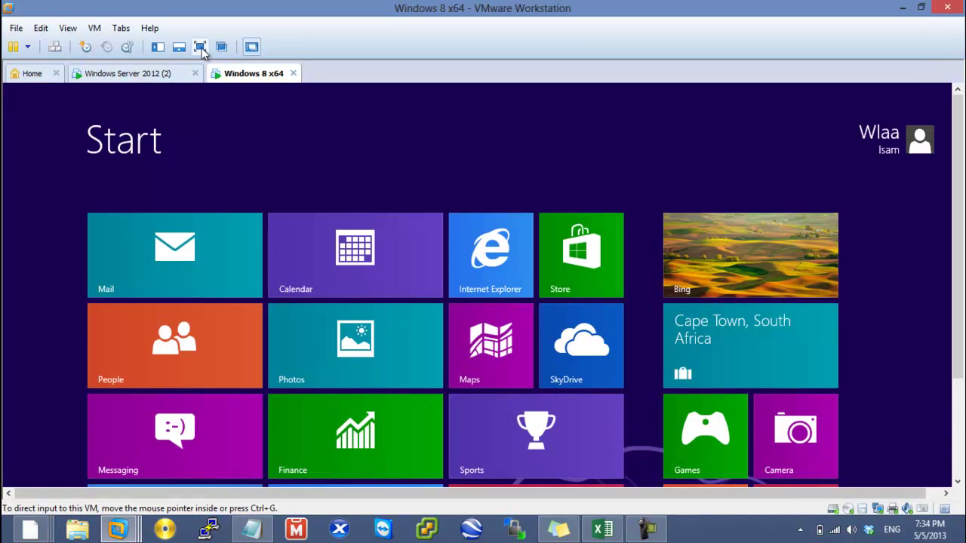
left_click(200, 47)
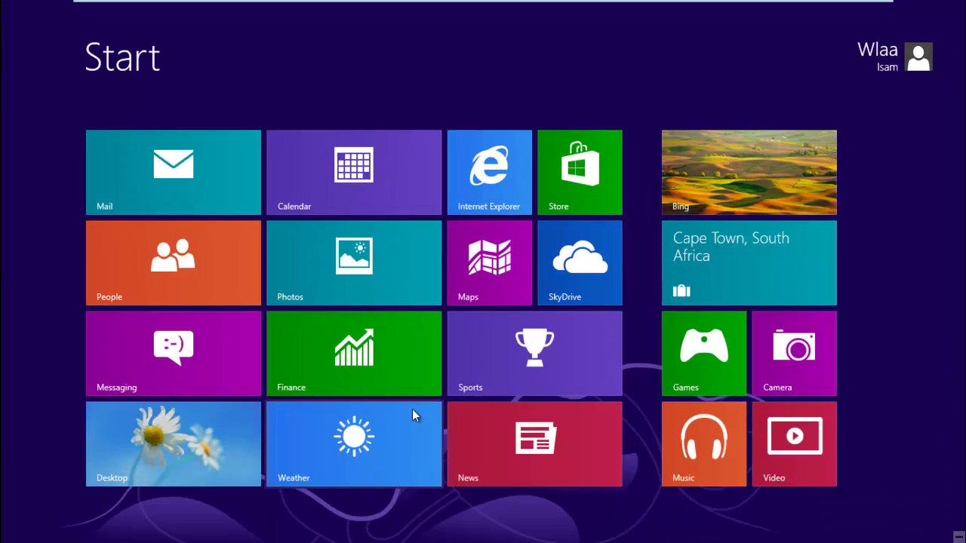
From the desktop, open Control Panel > System and Security > Administrative Tools.
left_click(211, 476)
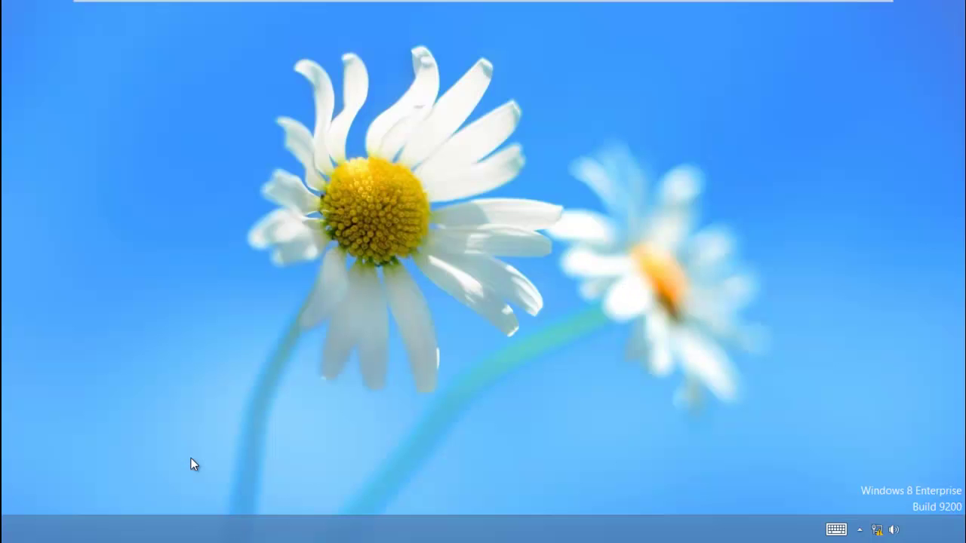
right_click(9, 538)
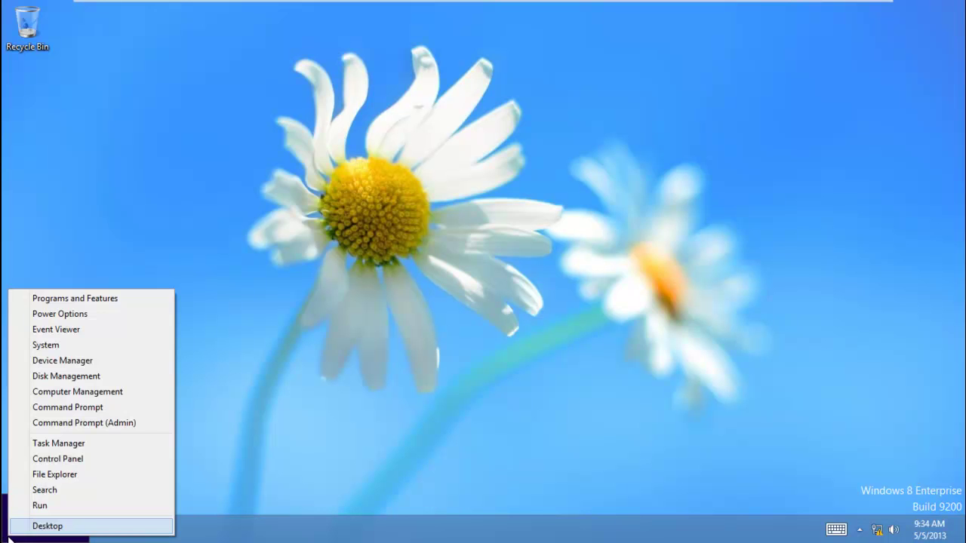
left_click(79, 458)
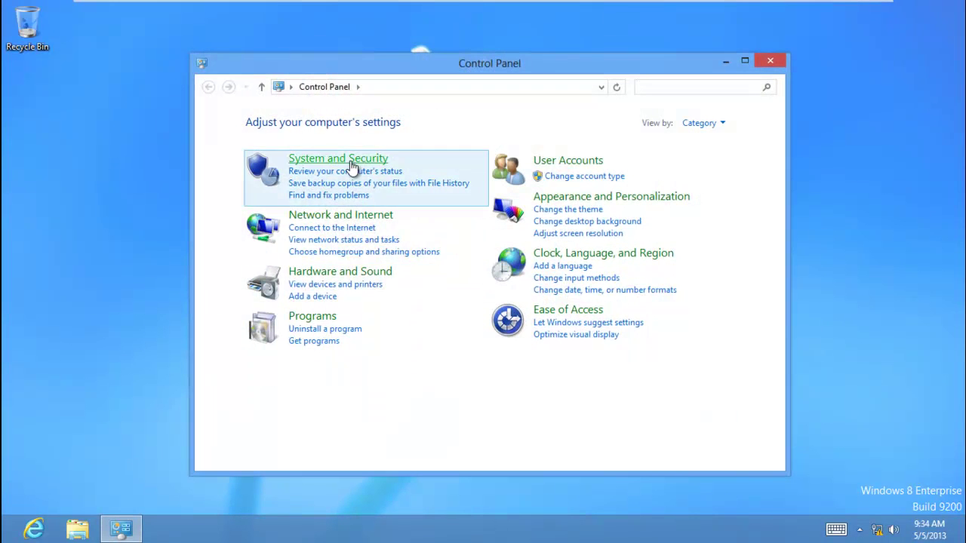
left_click(308, 161)
left_click(414, 435)
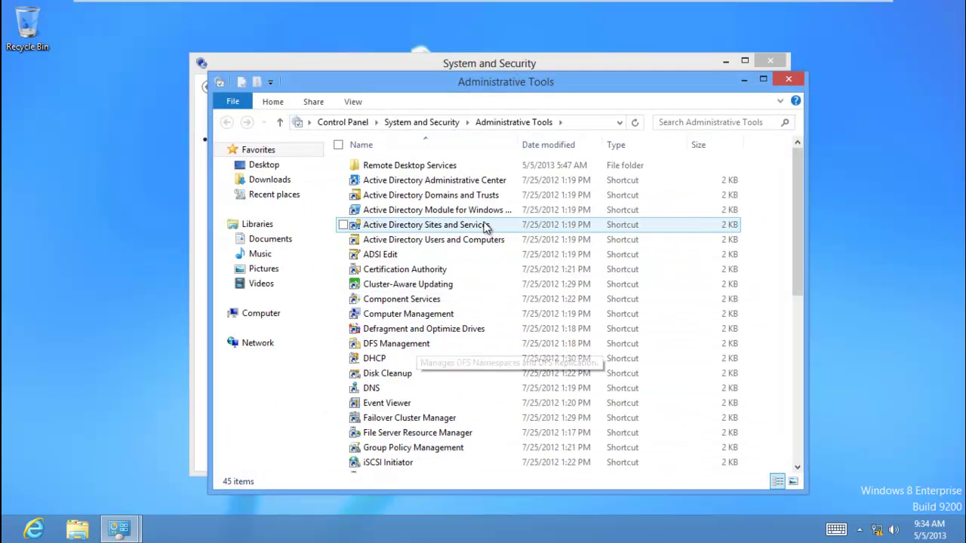
Send Active Directory Users and Computers to the desktop as a shortcut and close the windows.
left_click(448, 240)
right_click(447, 240)
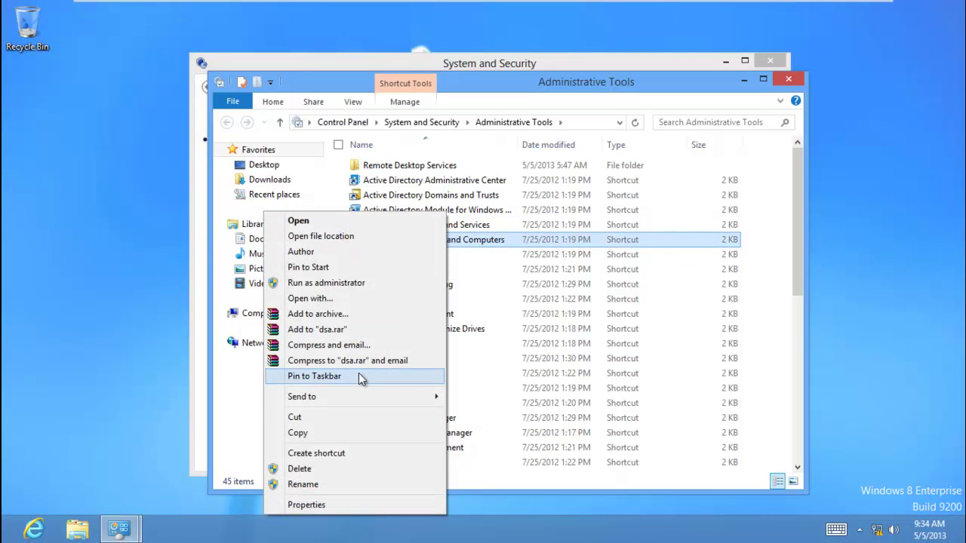
mouse_move(360, 399)
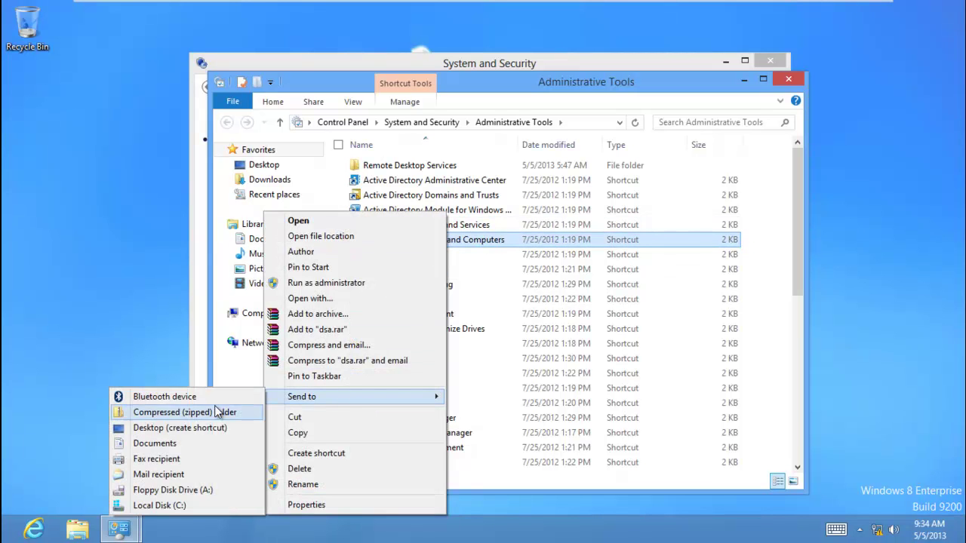
left_click(196, 431)
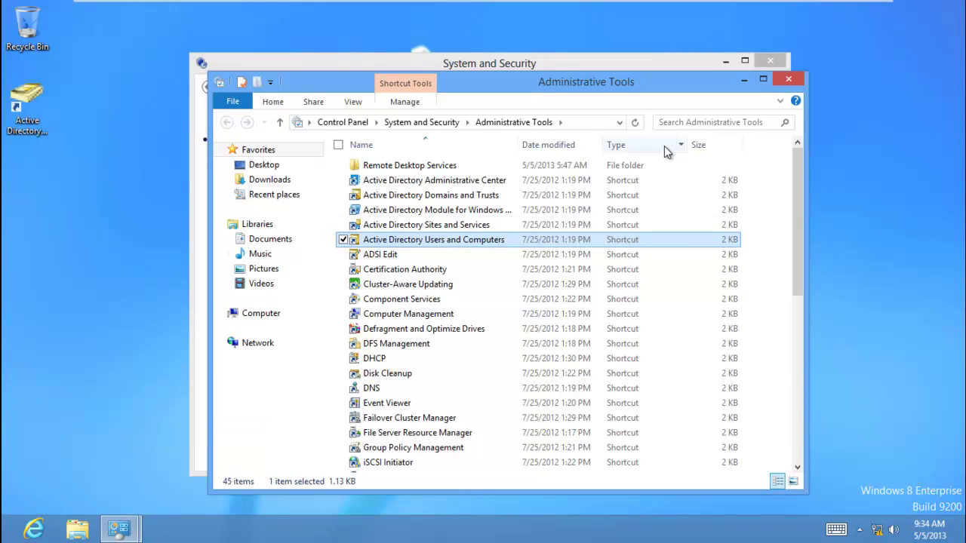
left_click(789, 80)
left_click(770, 63)
Launch ADUC from the new desktop shortcut and expand the mcse.local domain.
double_click(45, 112)
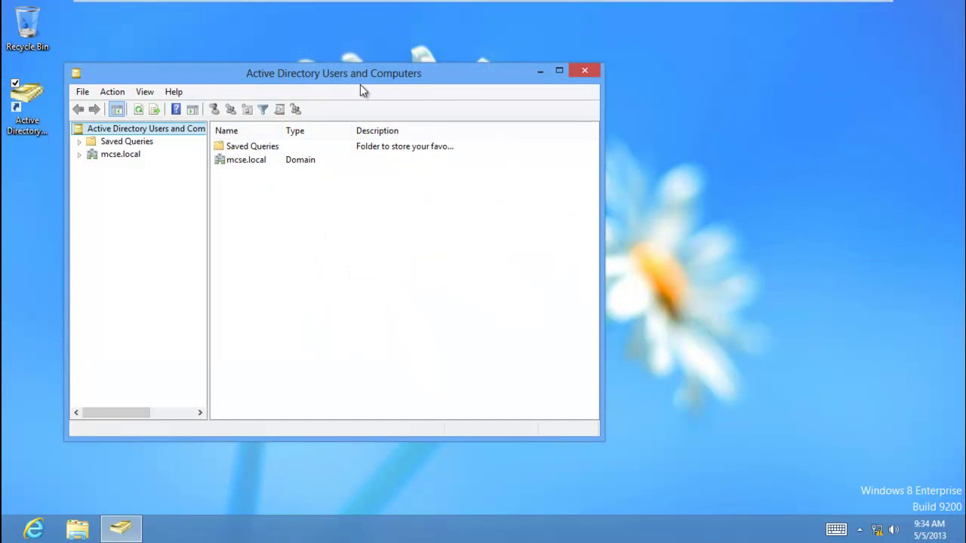
left_click_drag(363, 78, 518, 79)
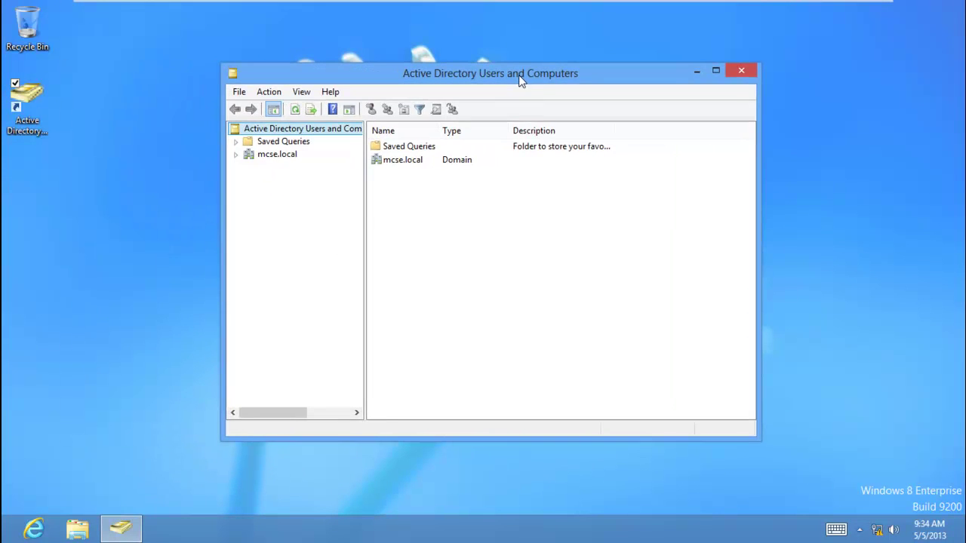
left_click(235, 154)
left_click(277, 155)
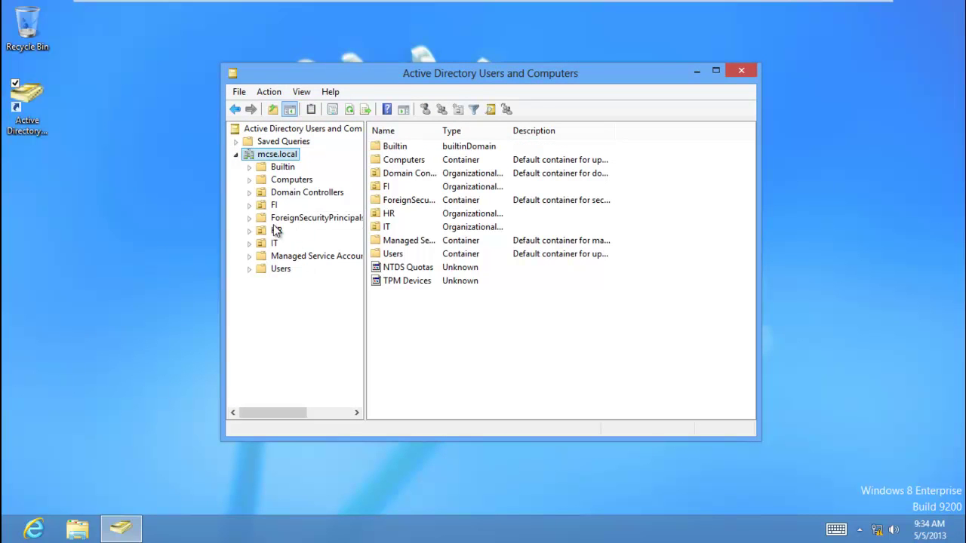
On the server, open ADUC from Tools, turn off View > Advanced Features, then return to Windows 8.
left_click(223, 18)
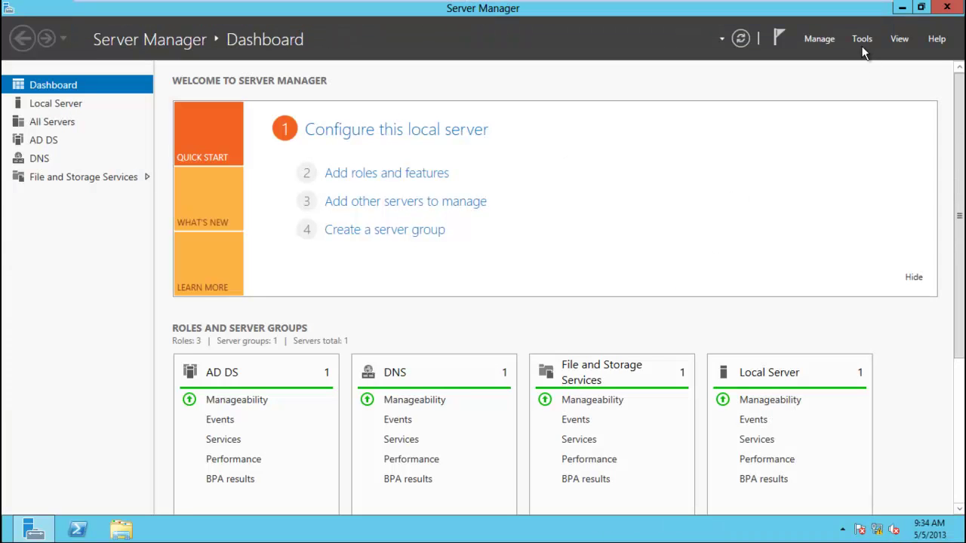
left_click(862, 41)
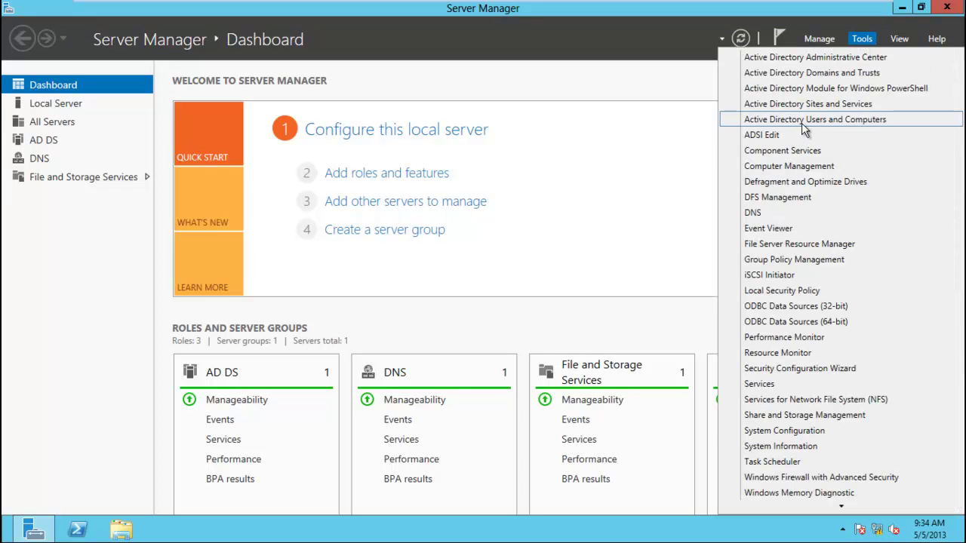
left_click(804, 120)
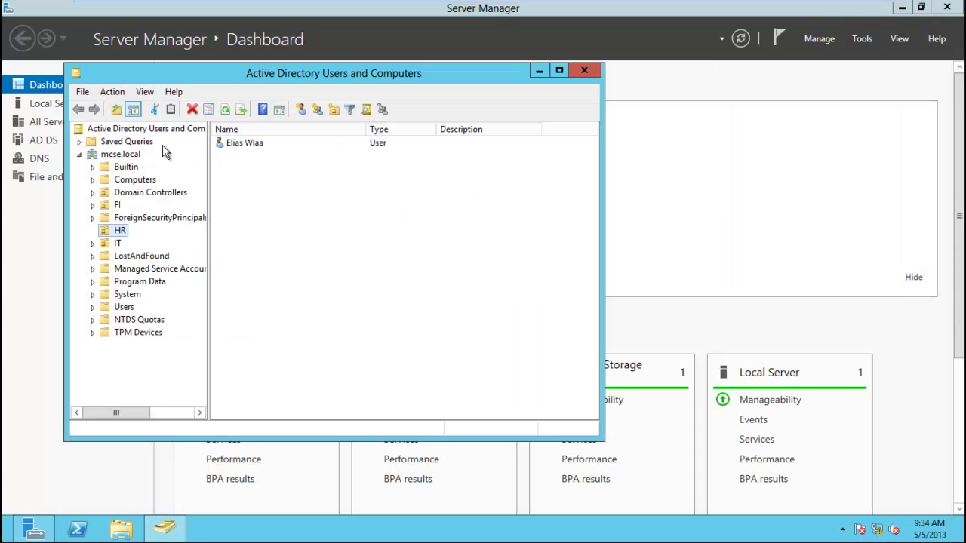
left_click(114, 93)
mouse_move(145, 92)
left_click(194, 208)
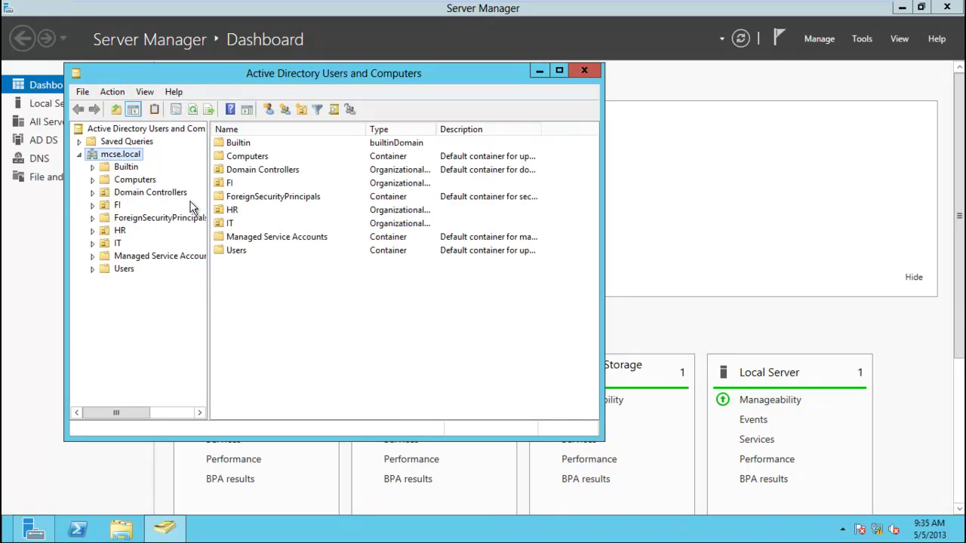
mouse_move(305, 6)
left_click(347, 11)
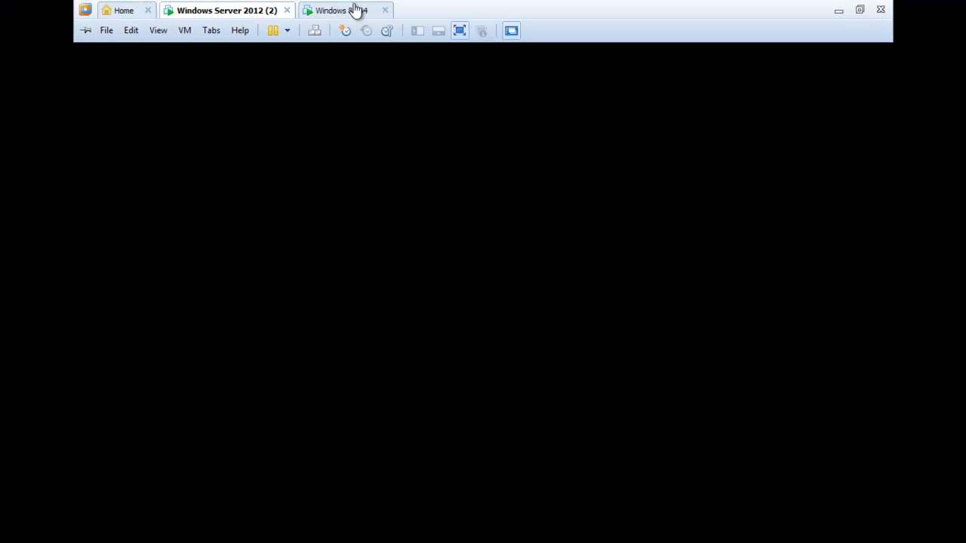
Open the New > User form from the HR OU's context menu in mcse.local.
left_click(268, 206)
right_click(269, 209)
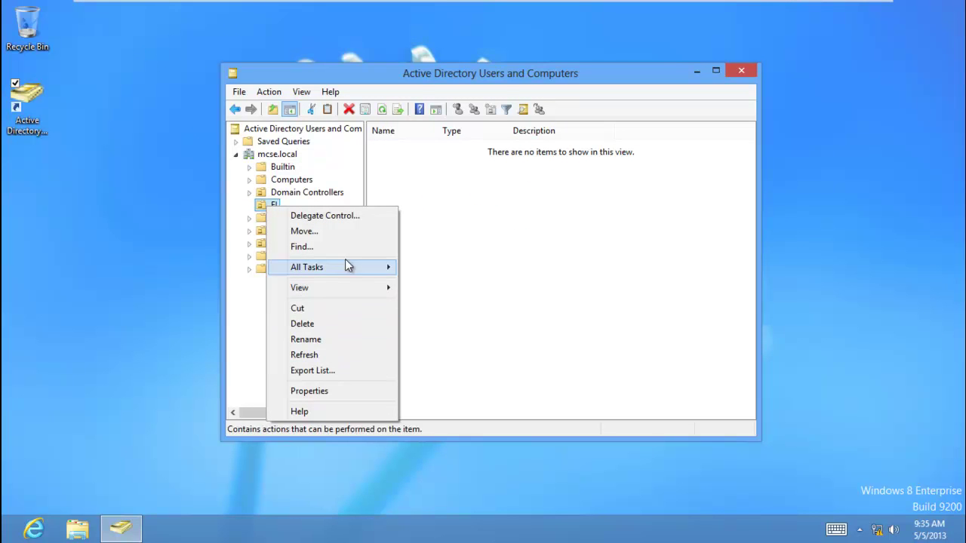
left_click(249, 320)
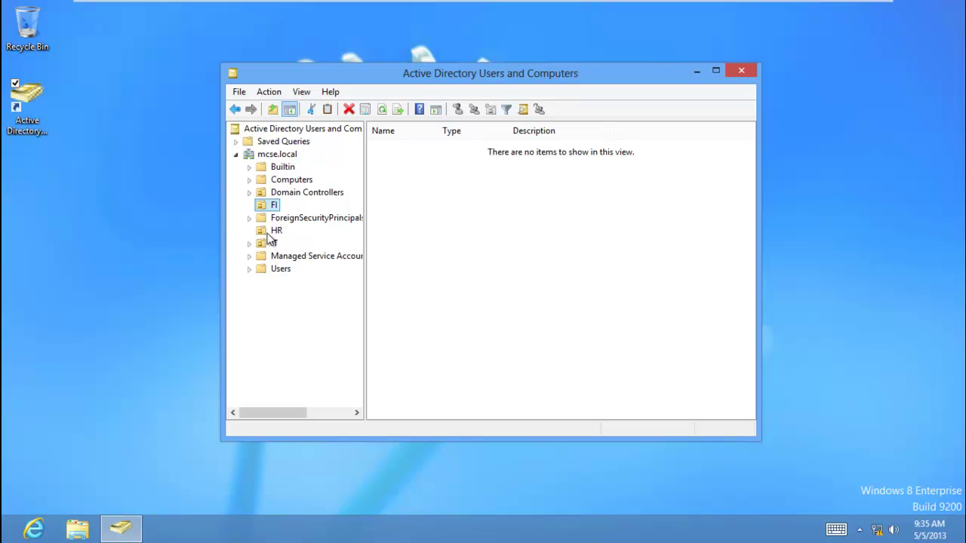
right_click(273, 231)
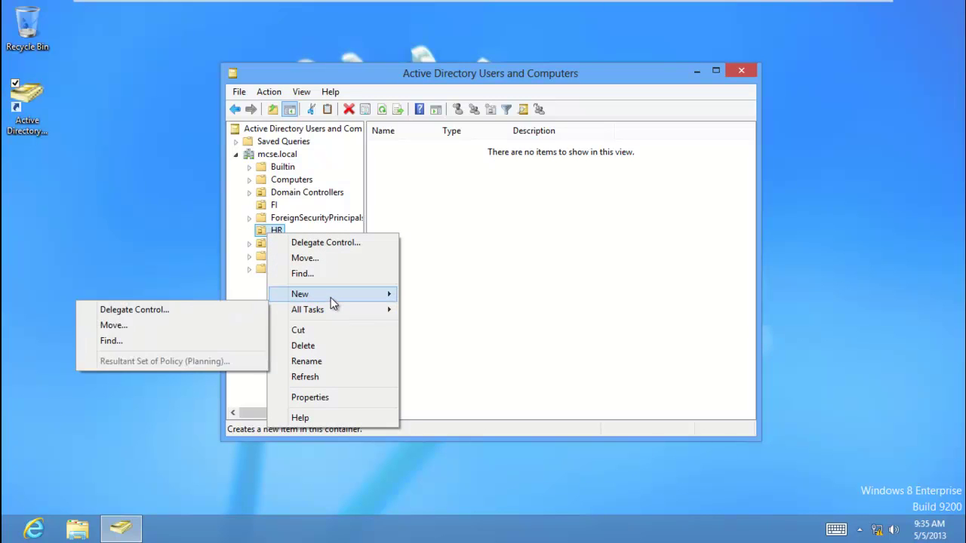
mouse_move(331, 297)
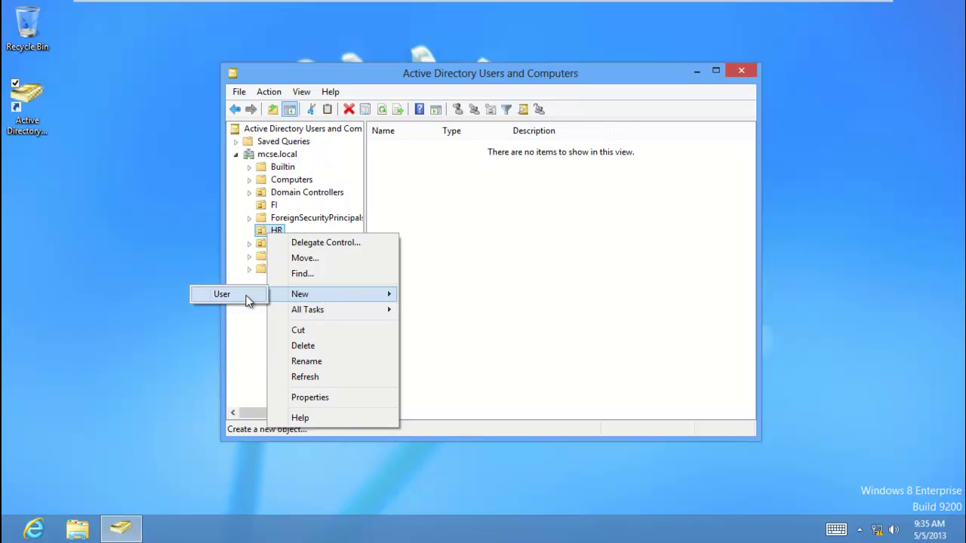
left_click(224, 294)
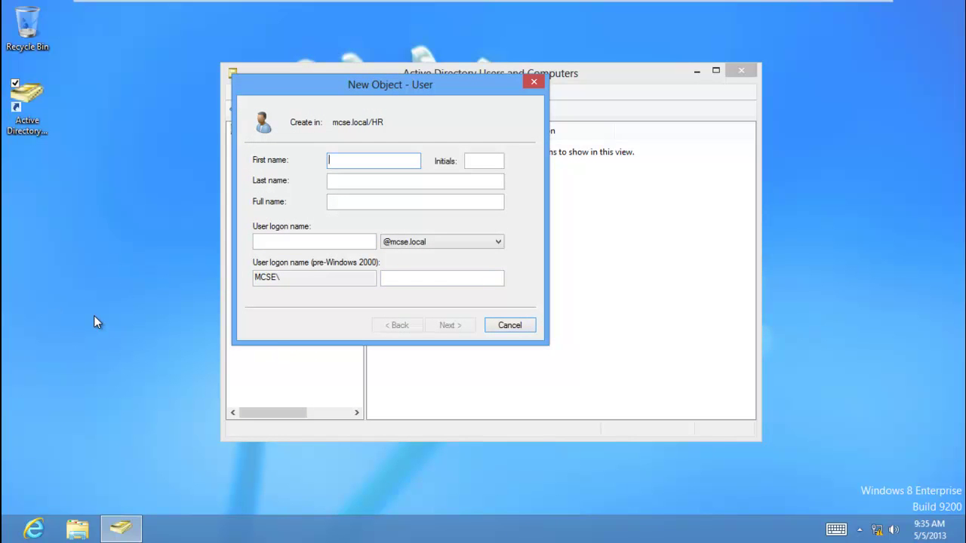
Enter the new user's first name, last name and logon name, then continue.
key("super")
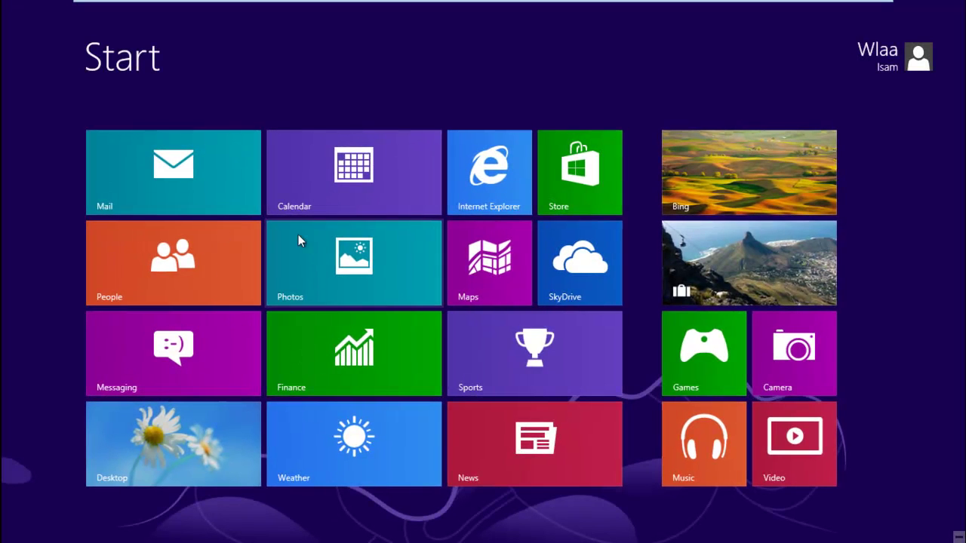
key("super")
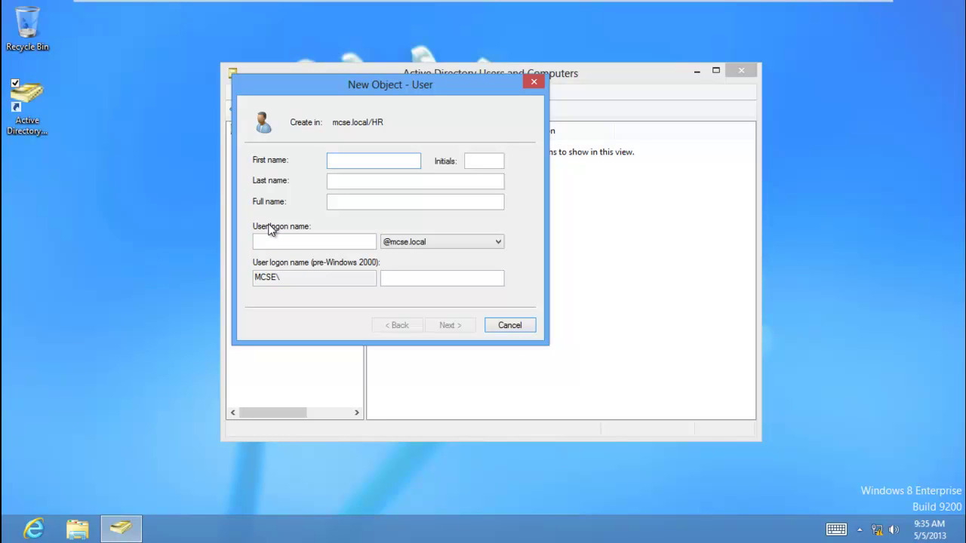
key("Tab")
key("Tab")
key("Tab")
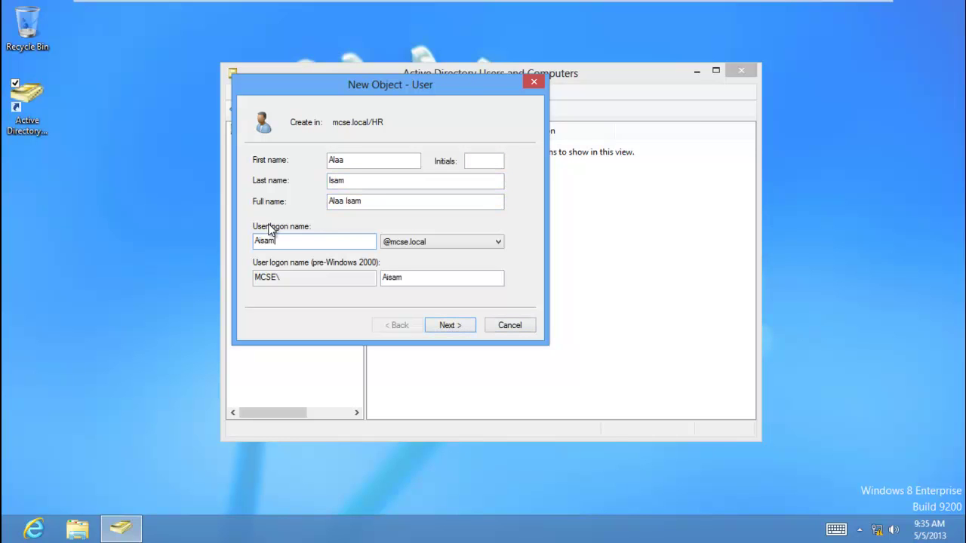
key("Return")
Set and confirm the password, clear change-at-next-logon, enable Password never expires, and finish.
left_click(302, 206)
left_click(317, 241)
left_click(405, 164)
type("123456")
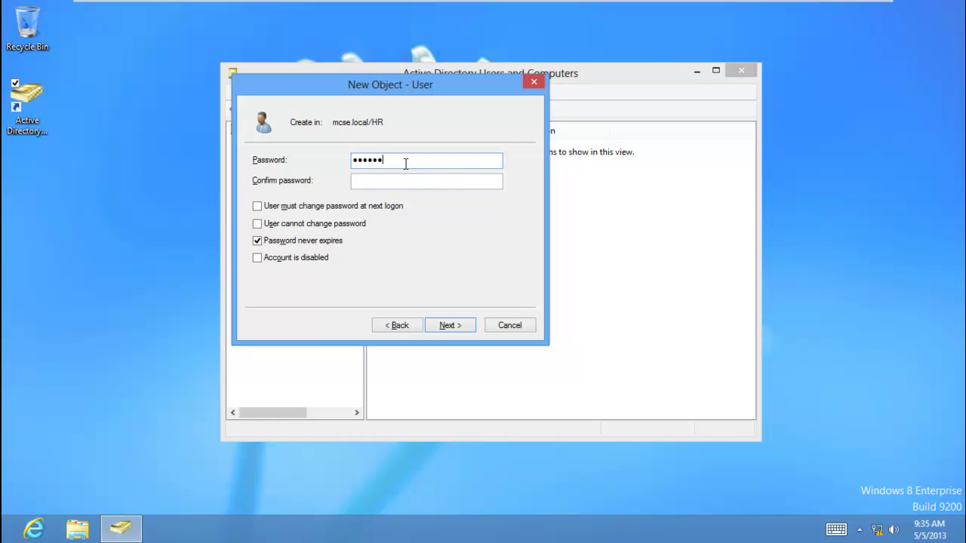
type("789")
key("Tab")
type("123456789")
key("Return")
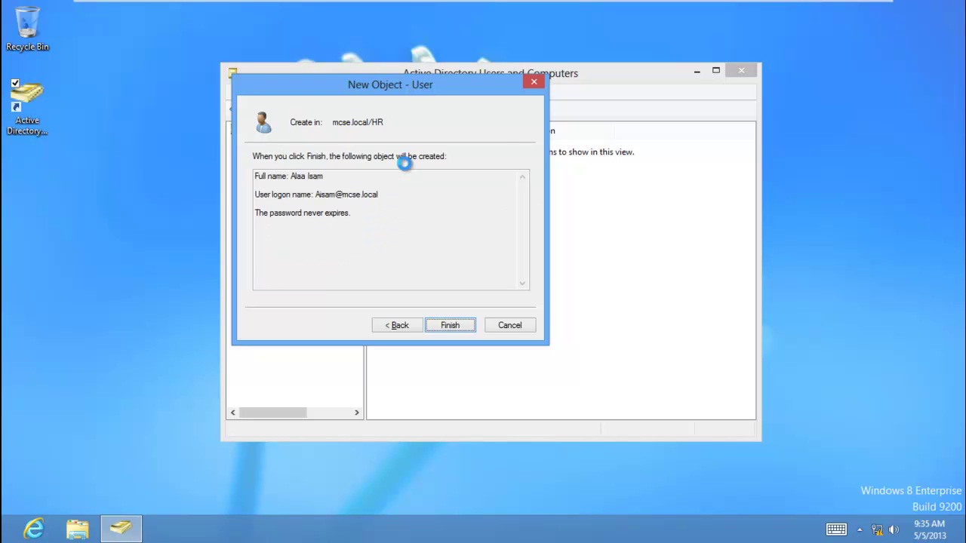
left_click(445, 324)
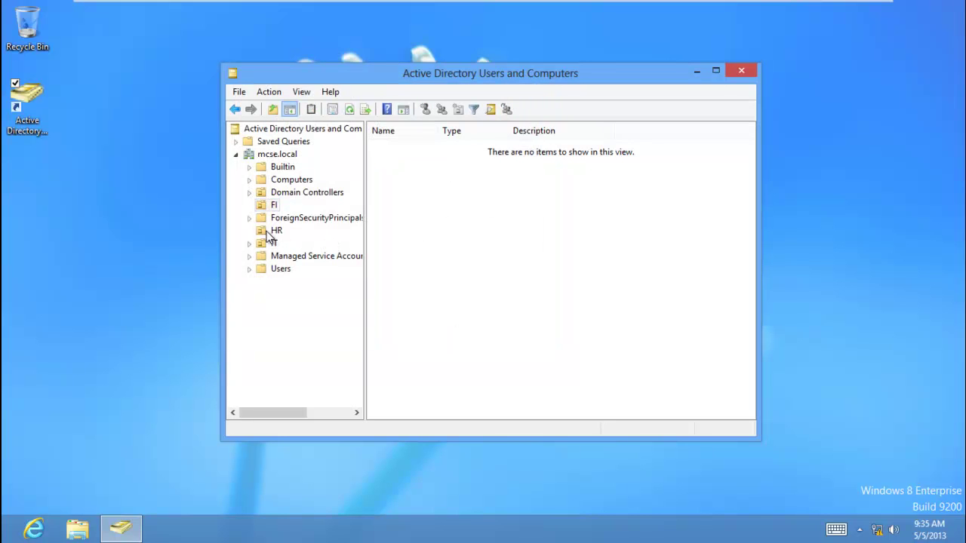
Verify the new user is listed in HR on both the Windows 8 client and the server.
left_click(270, 231)
left_click(403, 151)
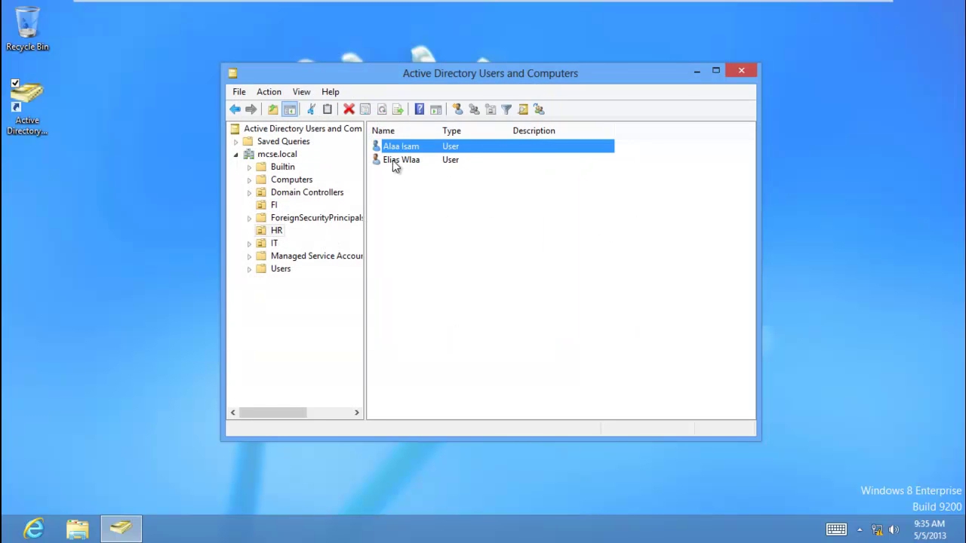
left_click(189, 10)
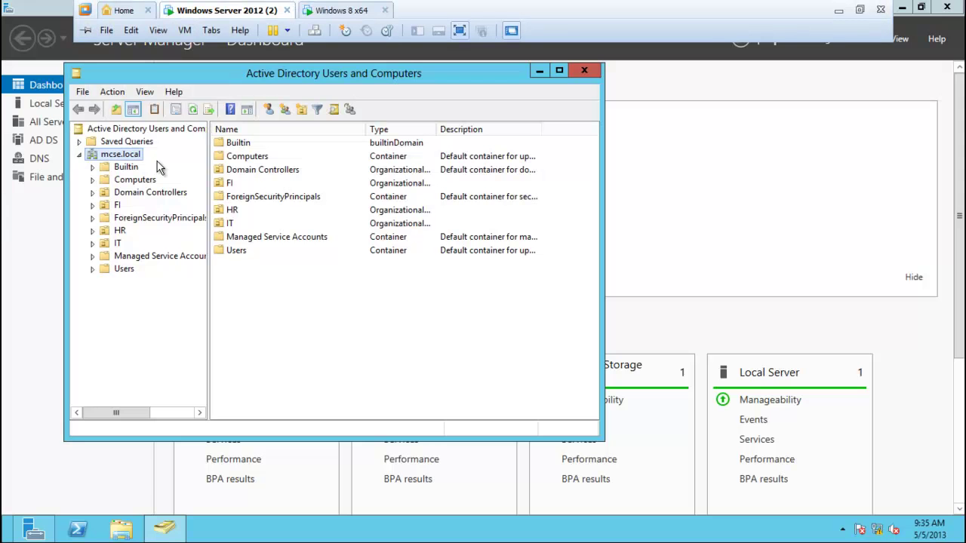
left_click(119, 229)
left_click(239, 145)
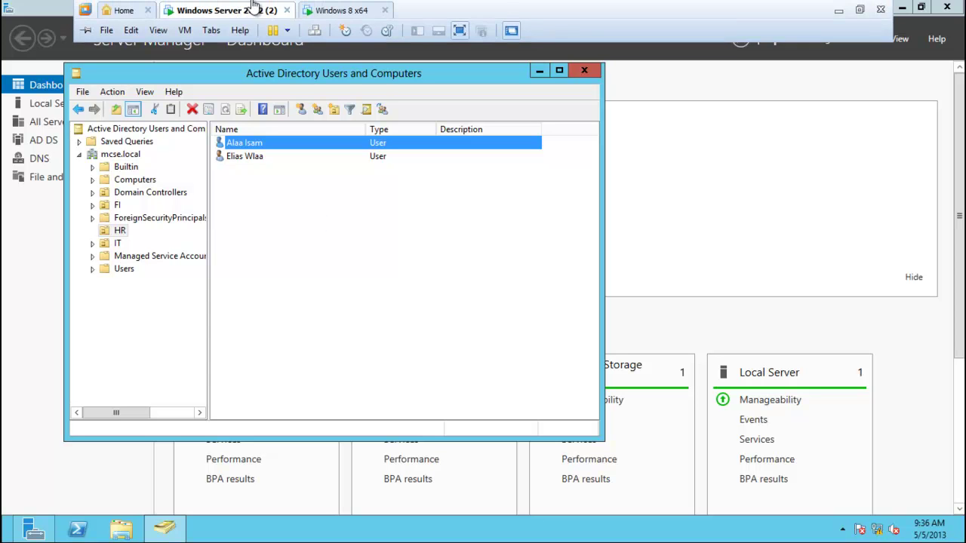
Return to the Windows 8 client and exit VMware full-screen mode.
left_click(325, 12)
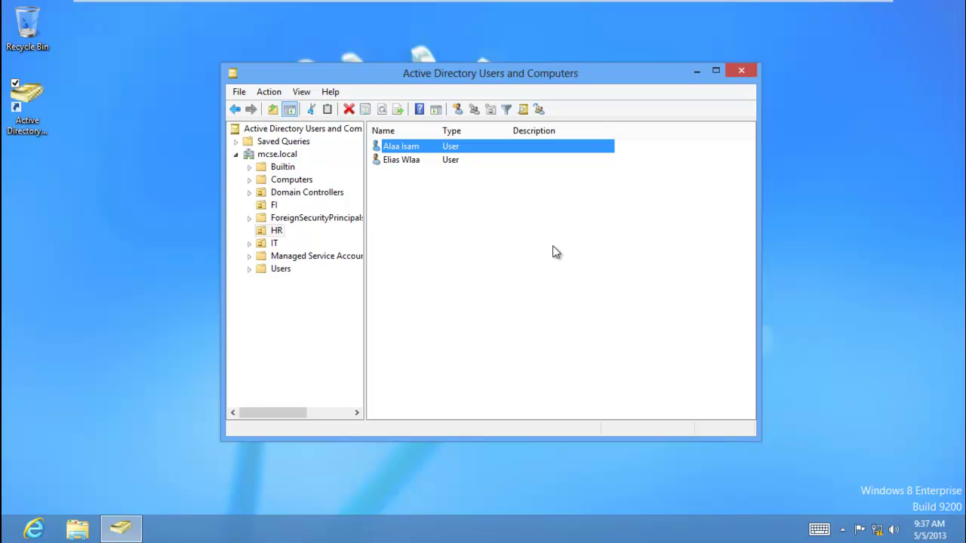
mouse_move(815, 12)
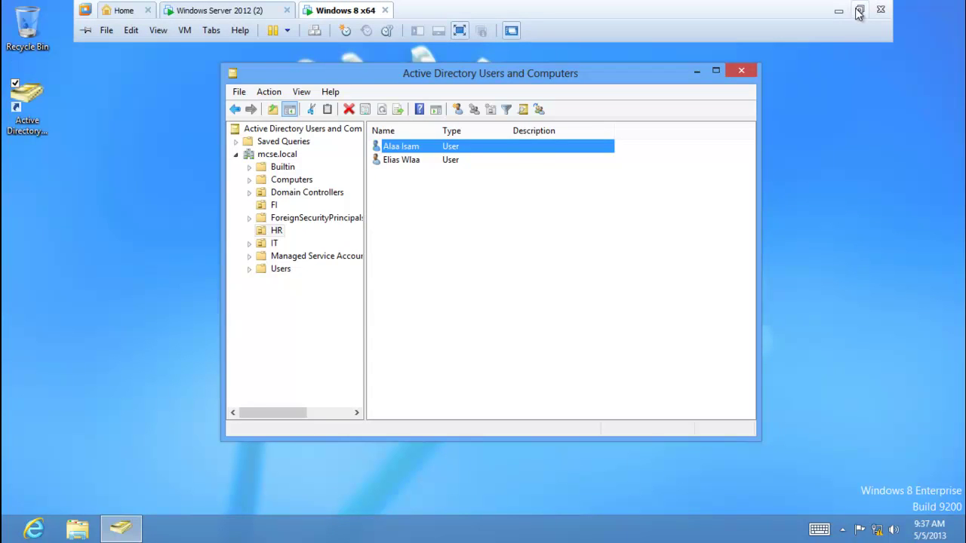
left_click(858, 12)
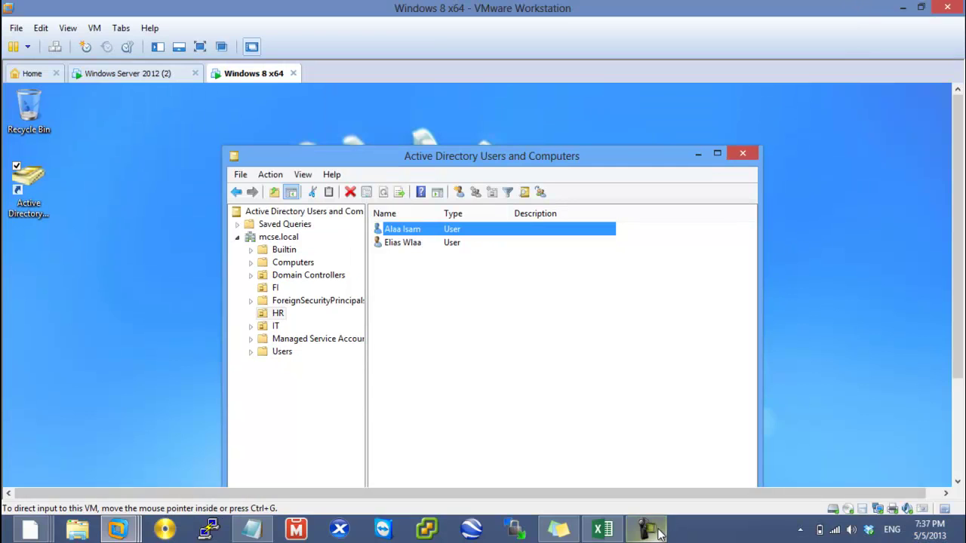